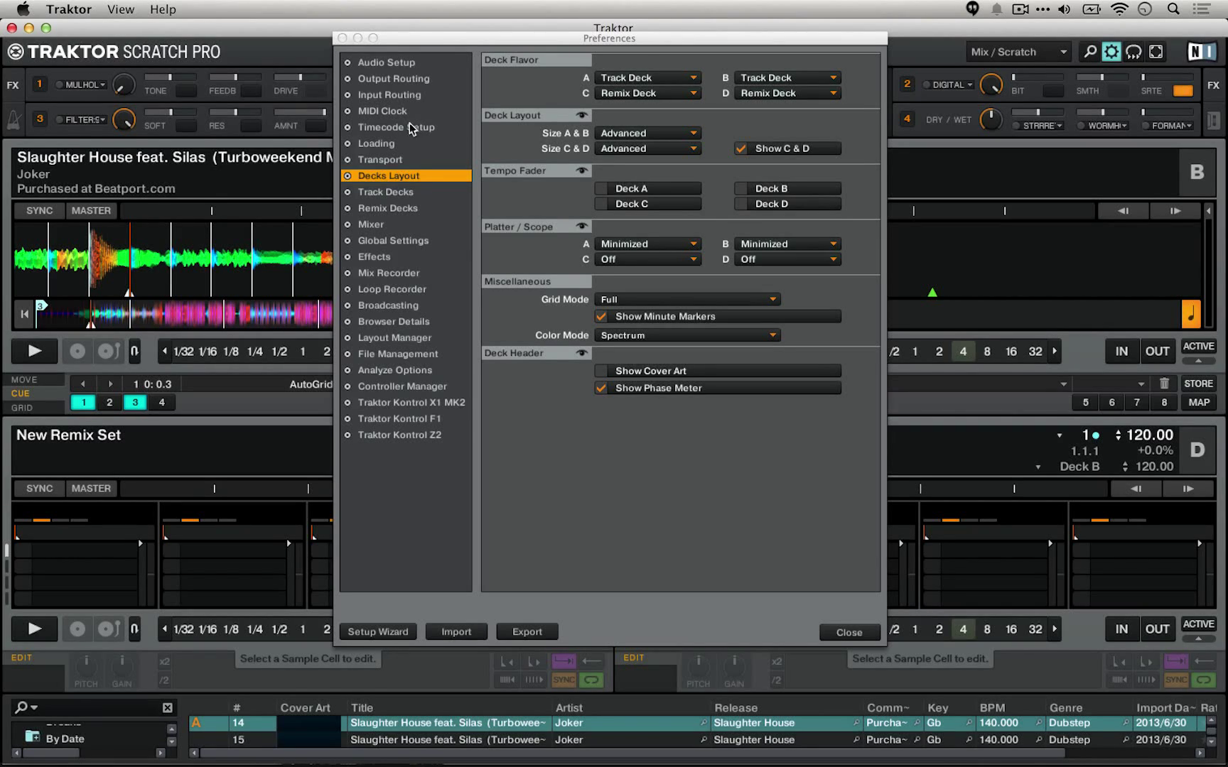
- Review the Timecode Setup page in Preferences, then move on to the Loading page
left_click(405, 128)
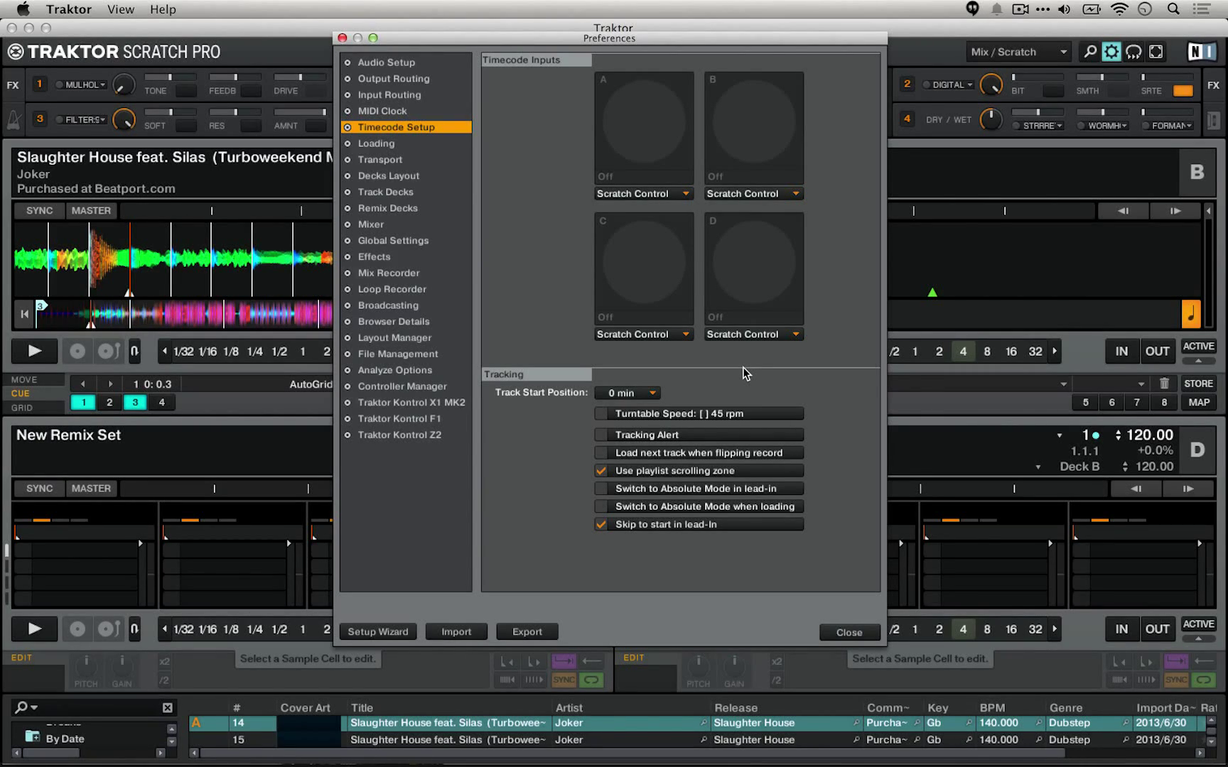
left_click(386, 147)
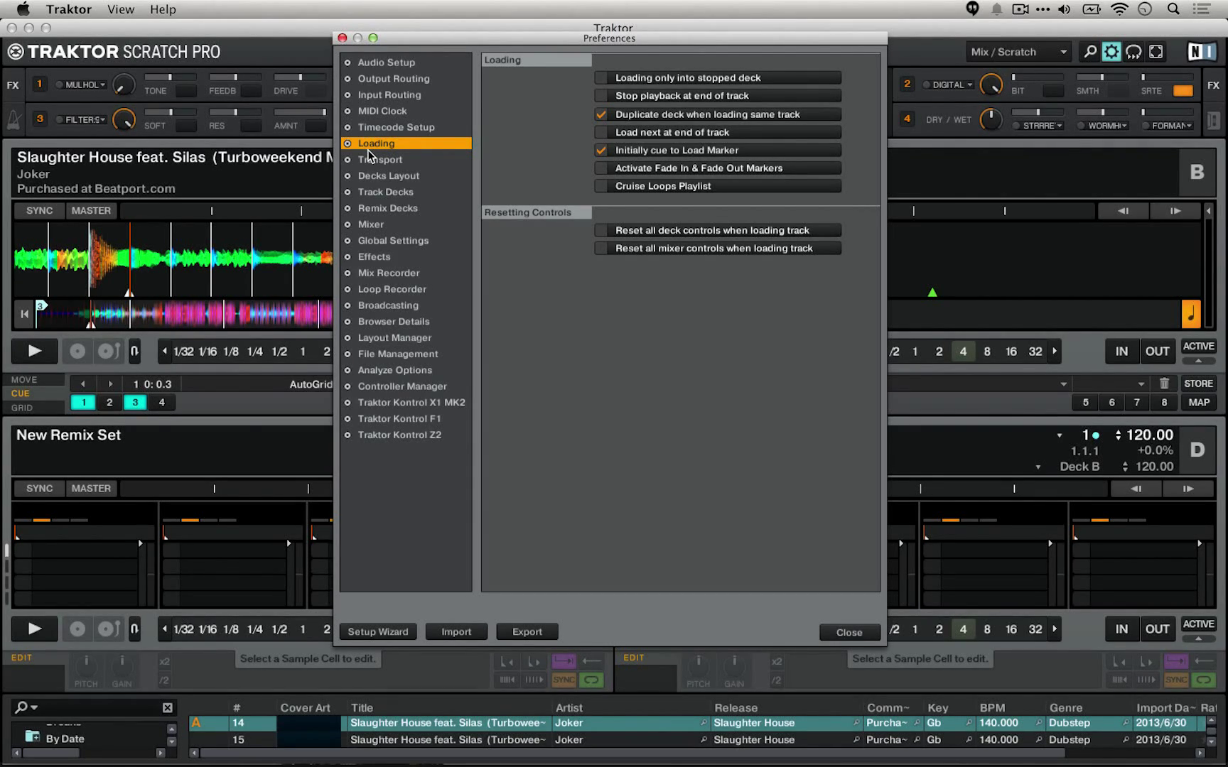
- Show the Transport settings and switch to a screen layout that shows the mixer
left_click(373, 161)
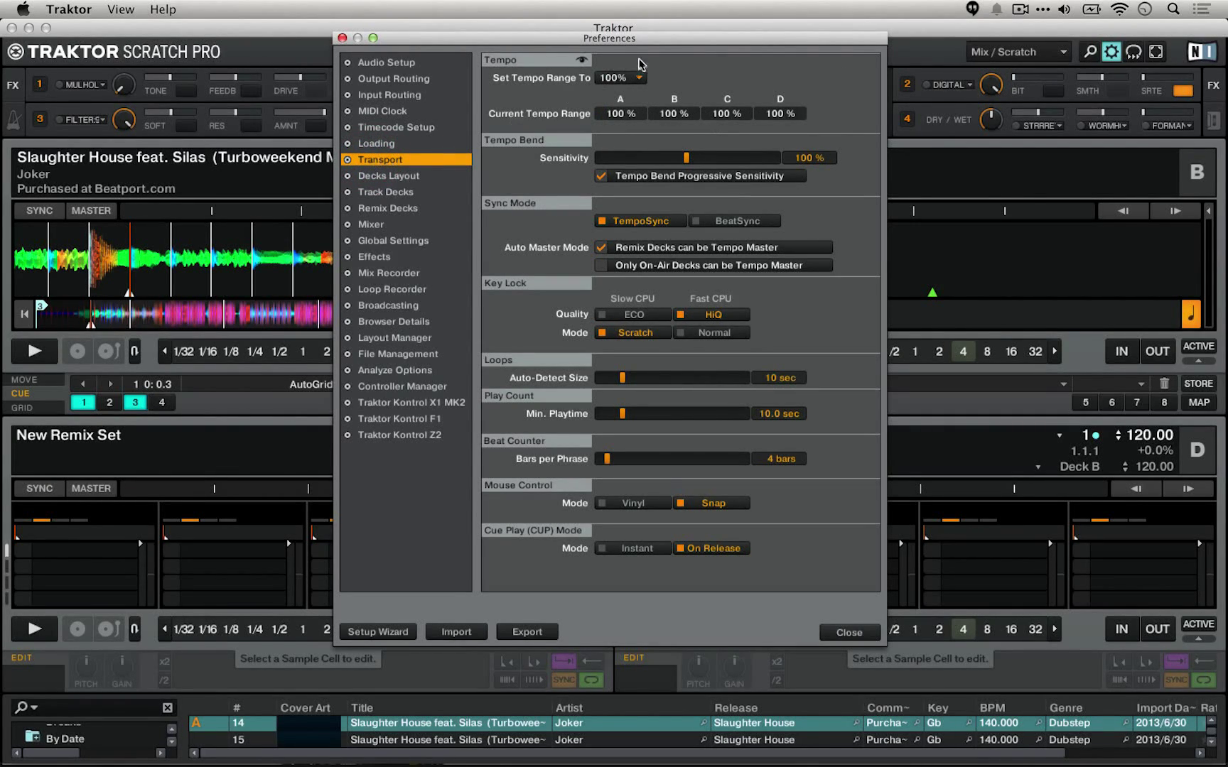
left_click_drag(597, 41, 734, 82)
left_click(995, 52)
left_click(993, 64)
left_click_drag(913, 75, 1052, 33)
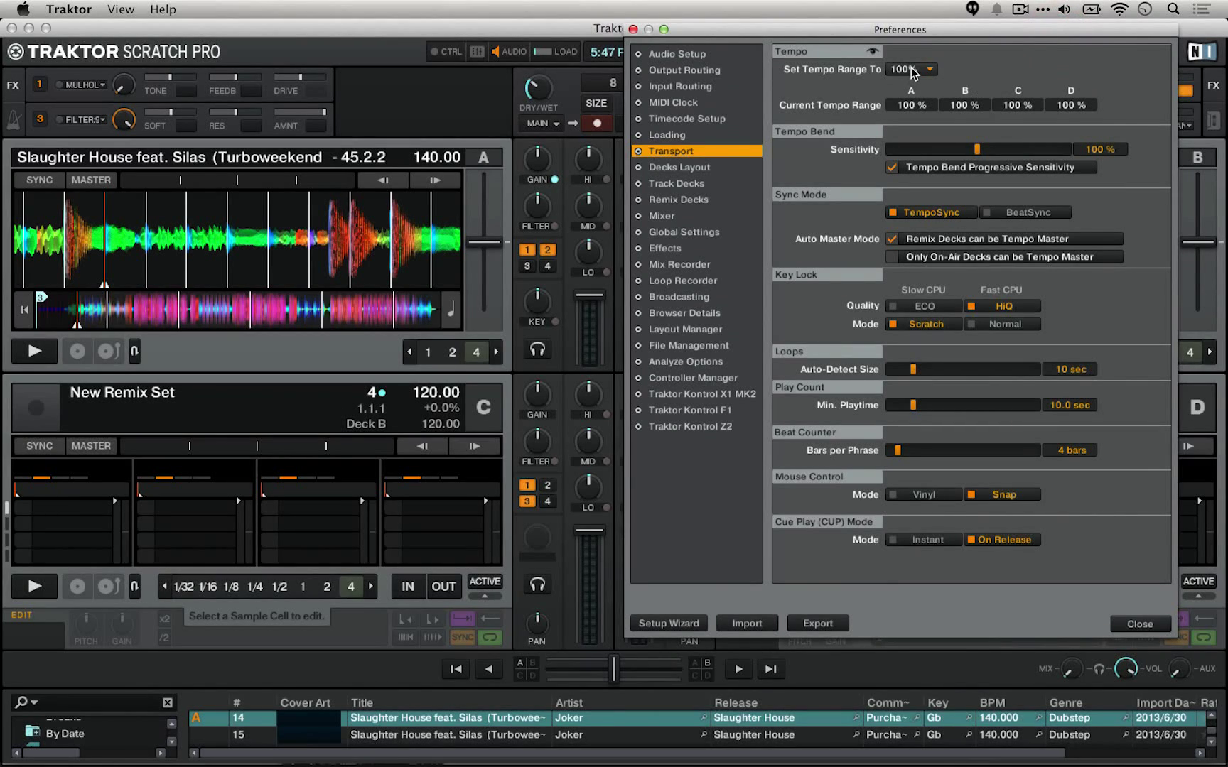
- Test deck A's tempo fader, resetting to 140 BPM and pushing it to 280 BPM
left_click_drag(483, 242, 483, 277)
left_click(483, 243)
left_click(485, 244)
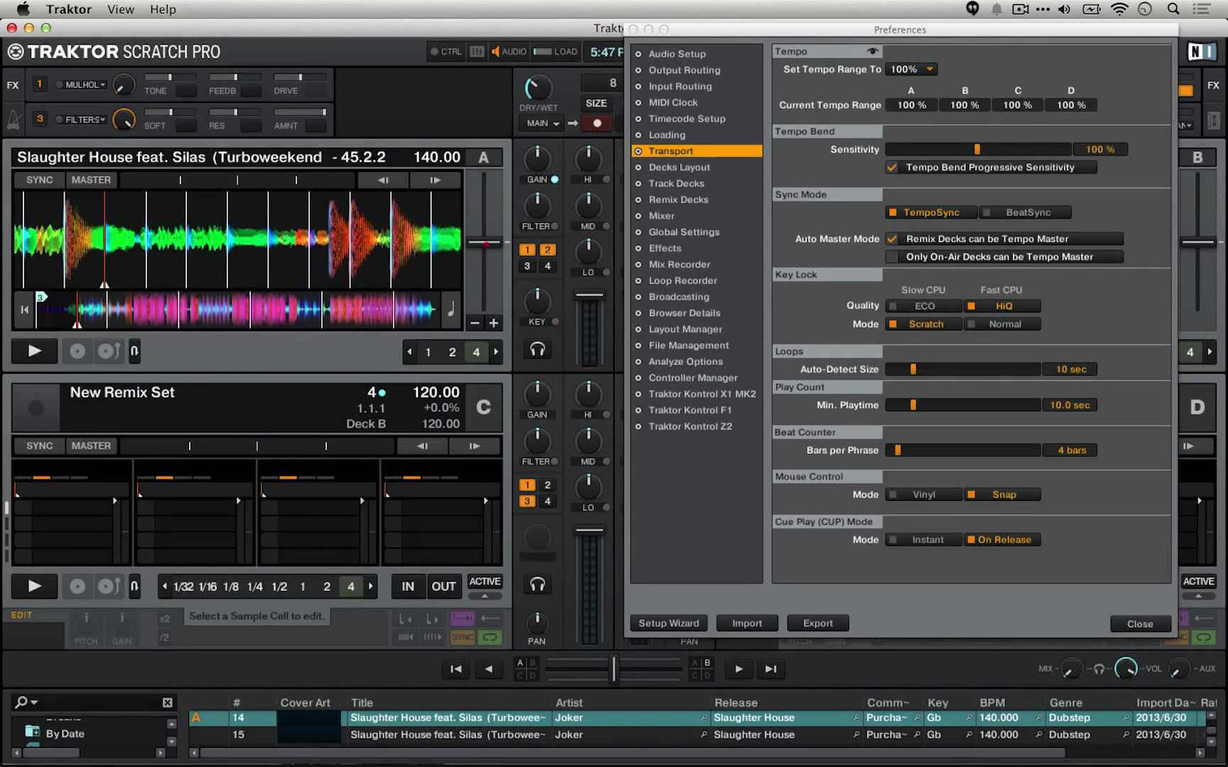
mouse_move(485, 244)
left_mouse_down()
mouse_move(486, 309)
mouse_move(485, 170)
mouse_move(492, 260)
left_mouse_up()
- Set the tempo range to 2% and test deck A's tempo, resetting it to 140 BPM
left_click(921, 69)
left_click(897, 72)
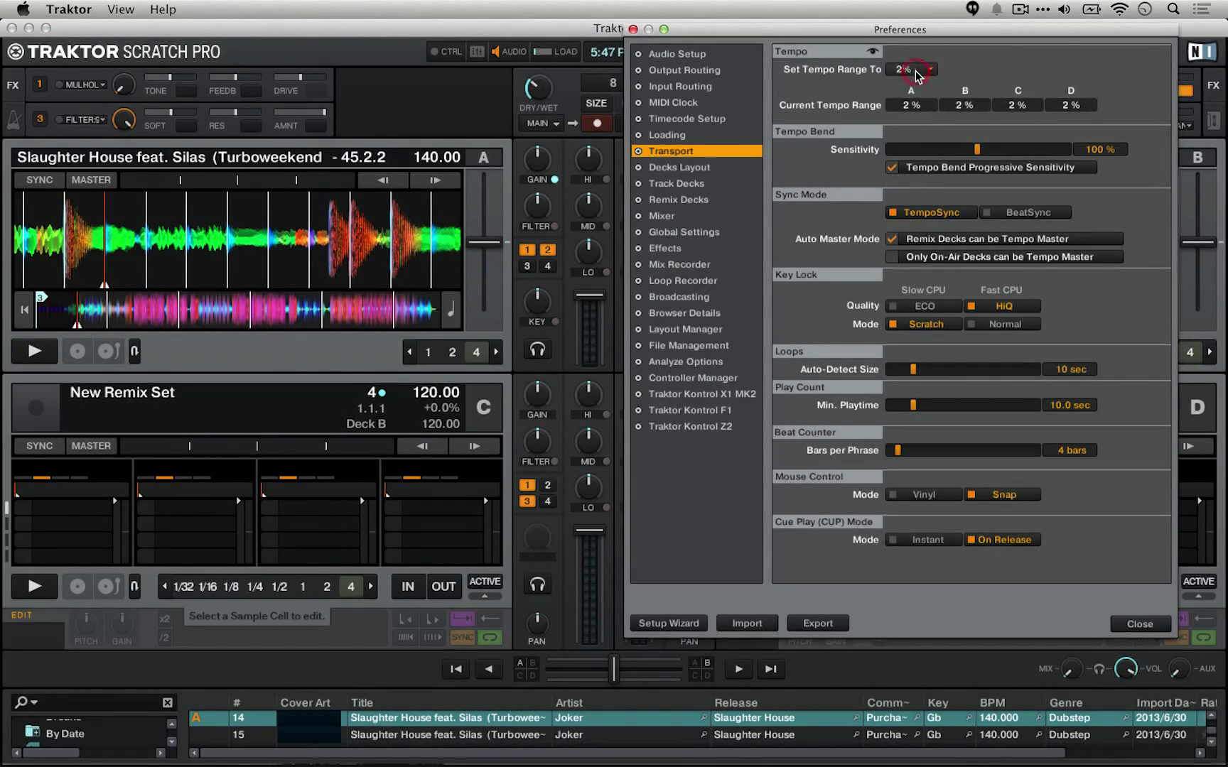
left_click(490, 240)
left_click_drag(490, 242, 485, 308)
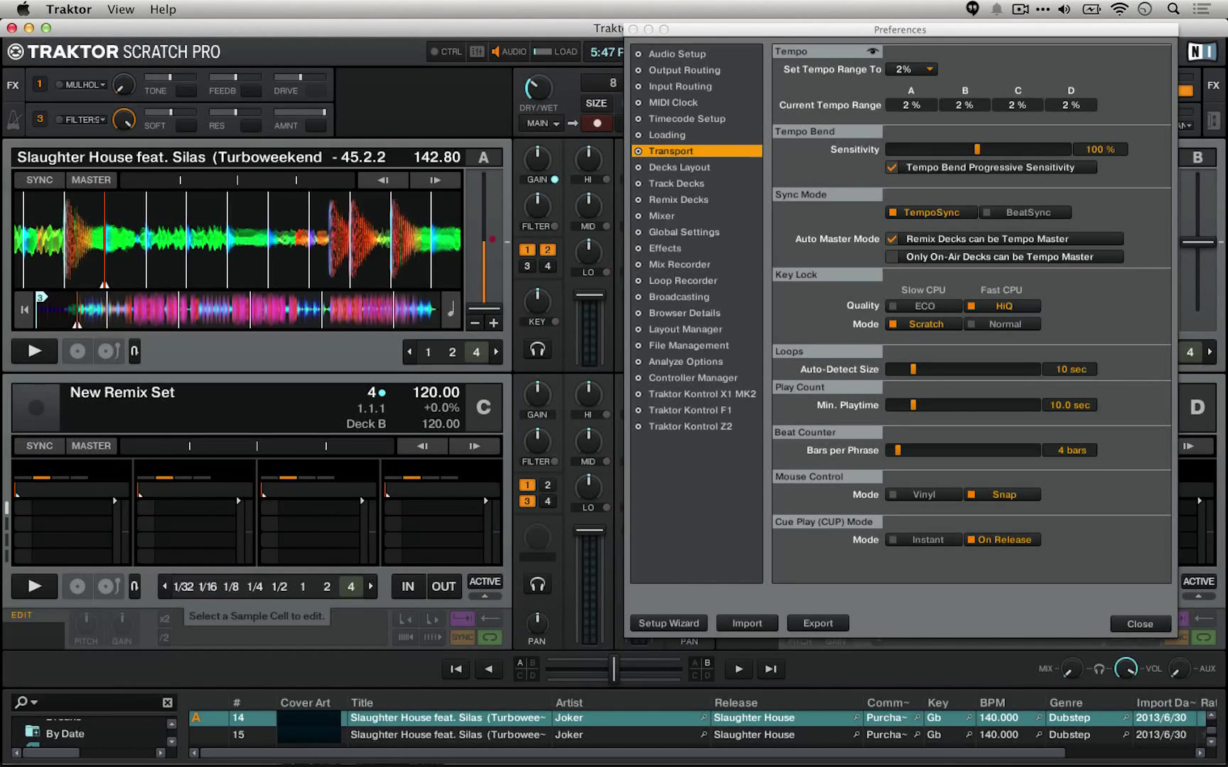
left_click(484, 308)
- Restore the tempo range to 100% and test deck A's tempo at the full range
left_click(915, 69)
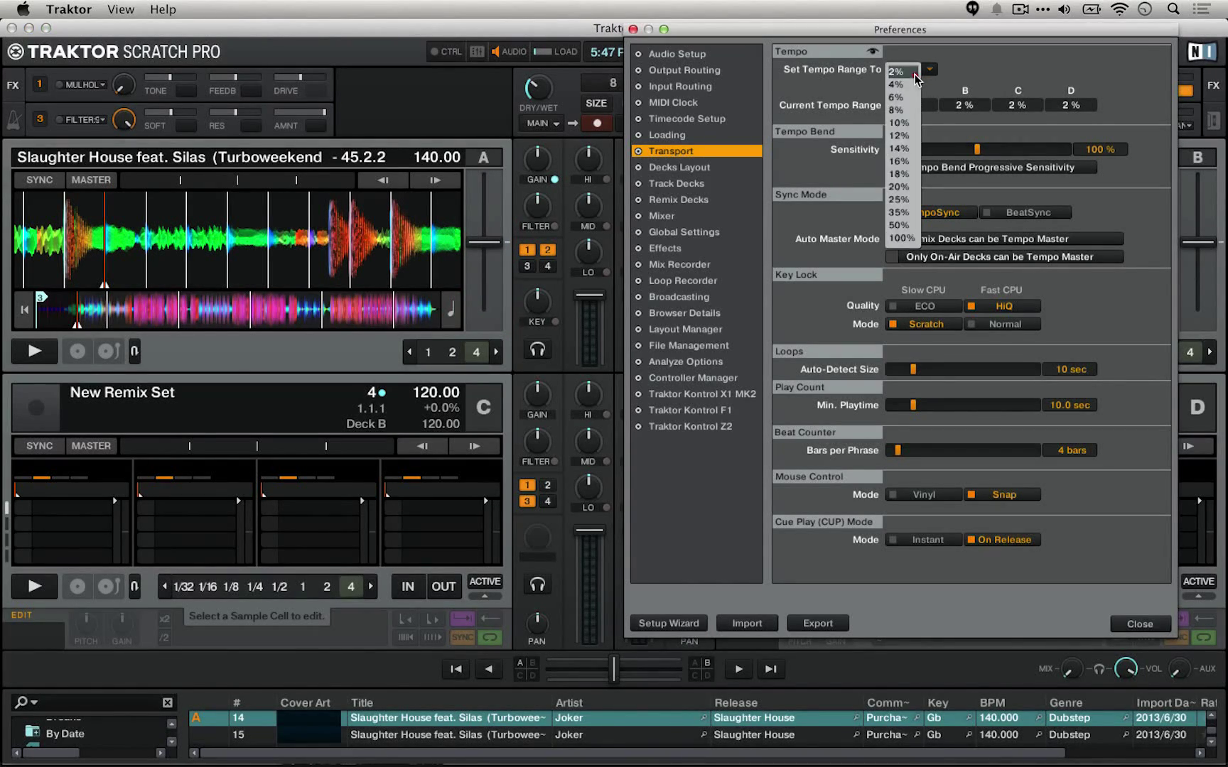
left_click(909, 238)
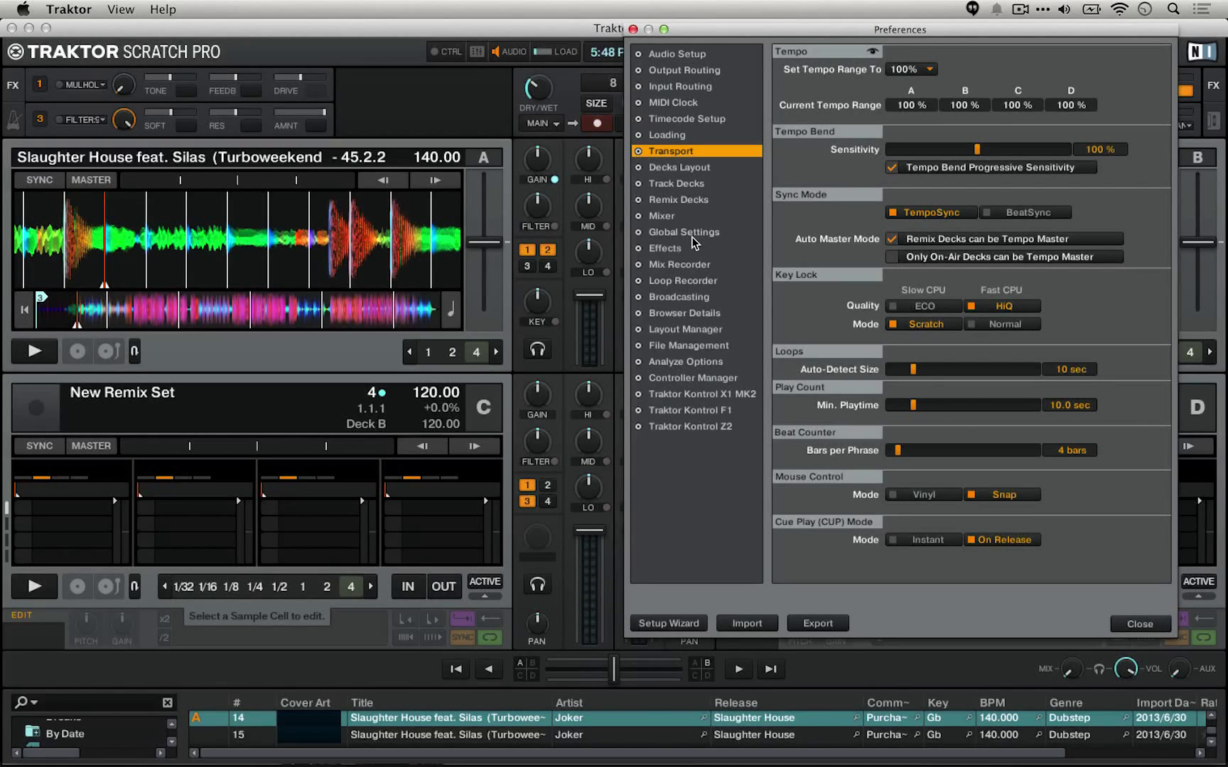
mouse_move(487, 244)
mouse_move(488, 243)
left_mouse_down()
mouse_move(484, 308)
mouse_move(483, 216)
mouse_move(483, 238)
left_mouse_up()
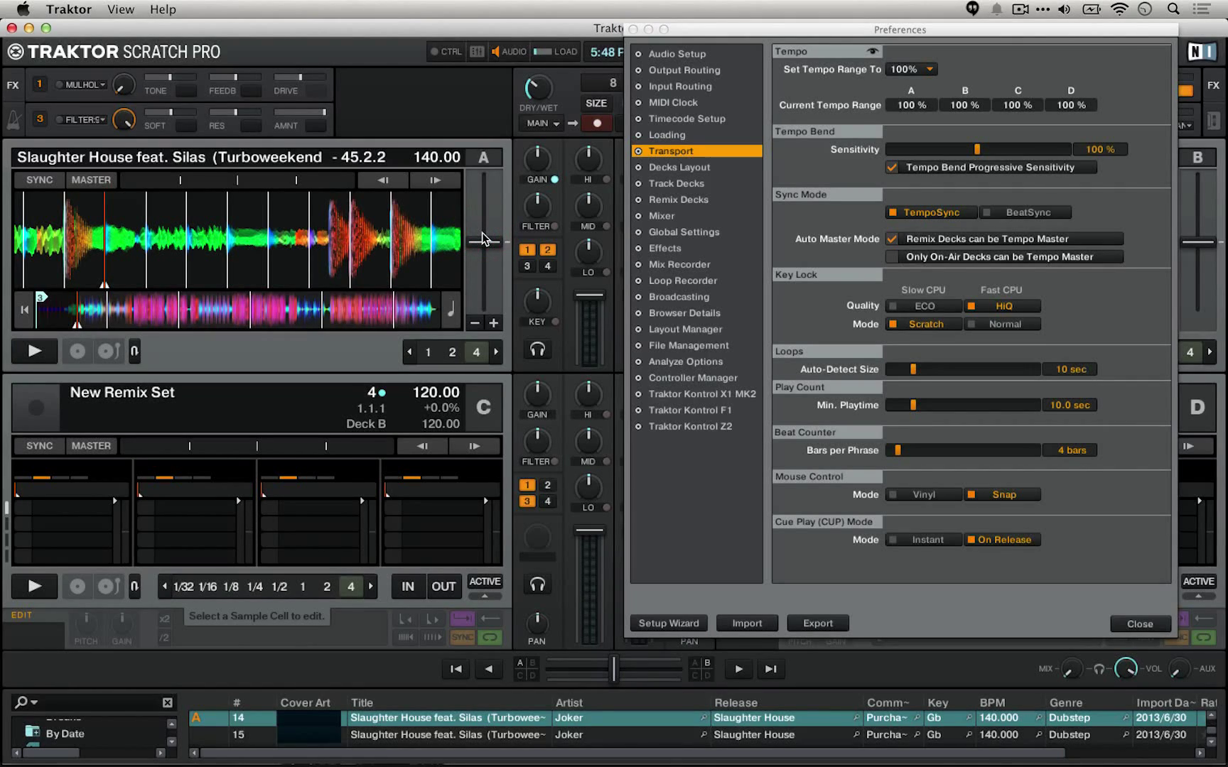
left_click(912, 107)
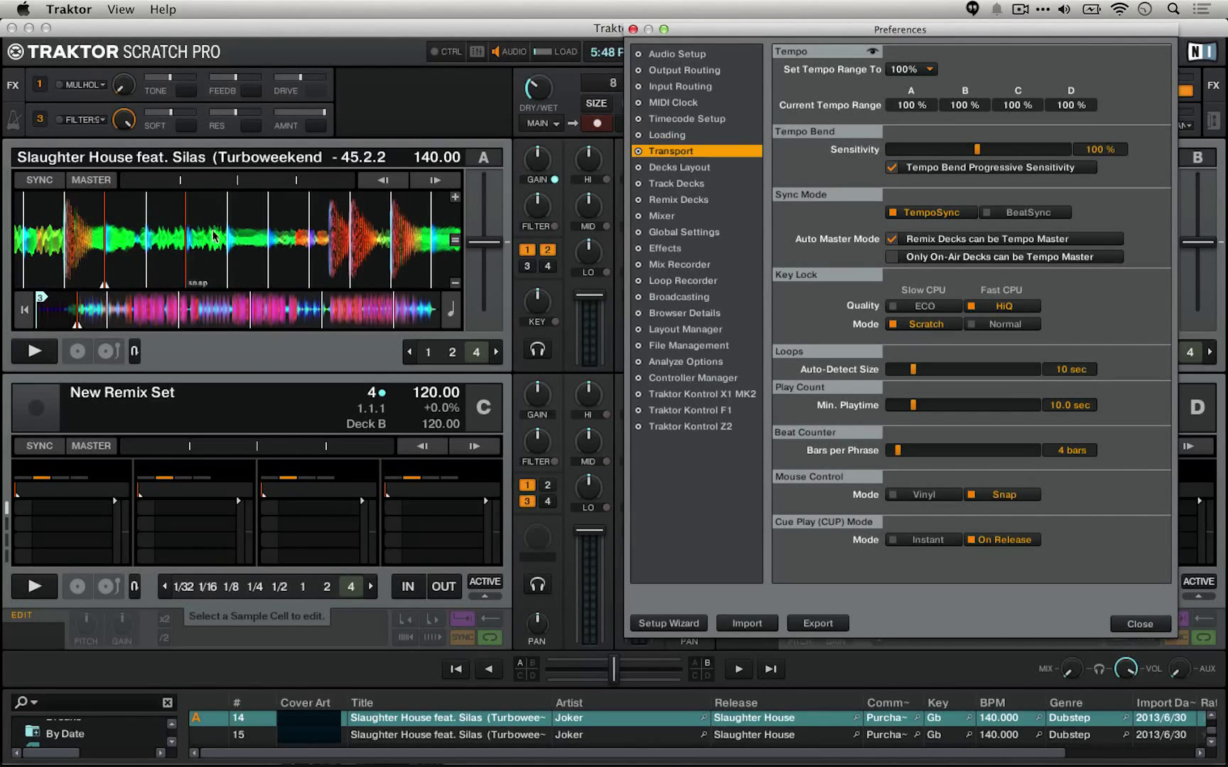
left_click(315, 229)
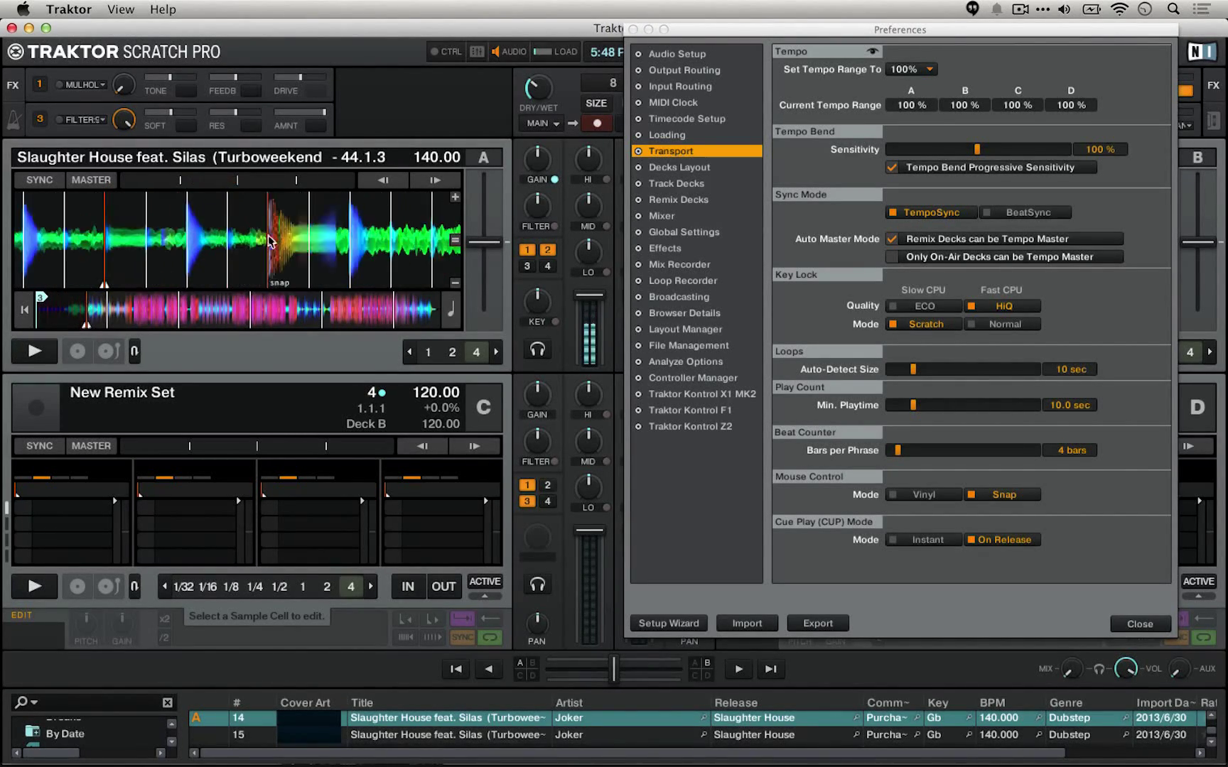
left_click_drag(386, 241, 104, 246)
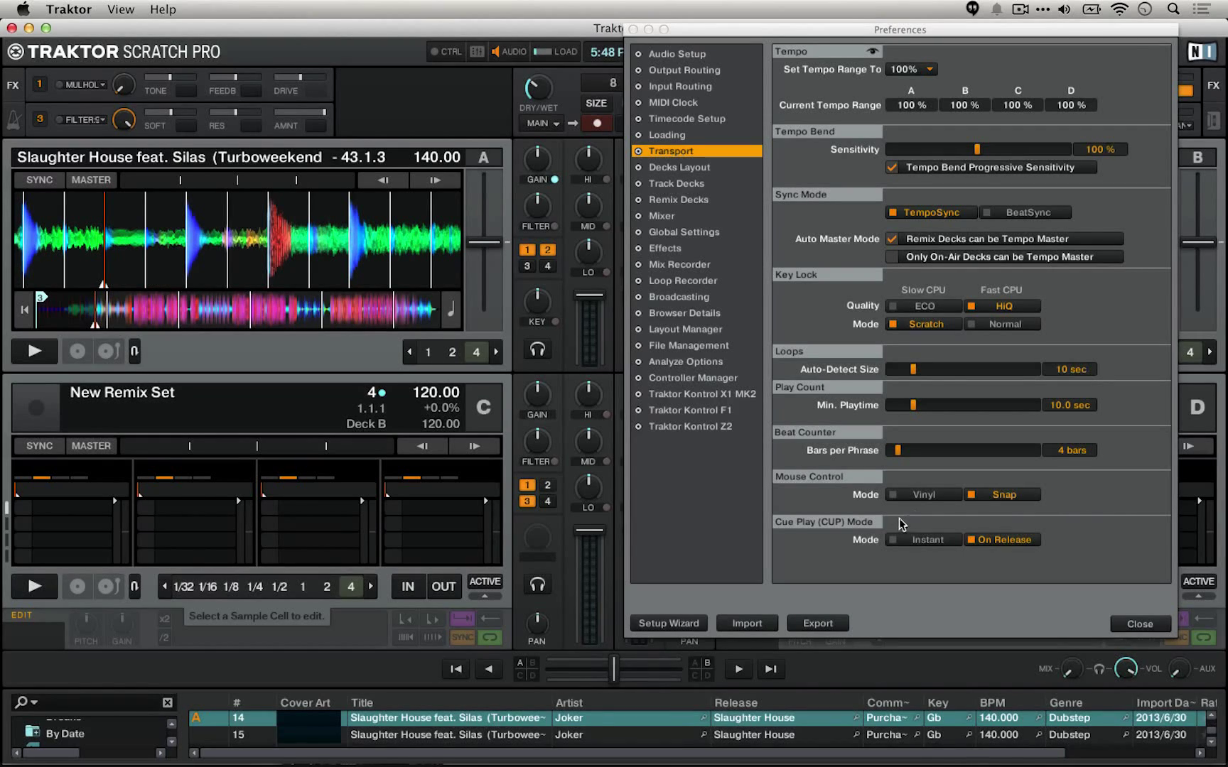
left_click(924, 495)
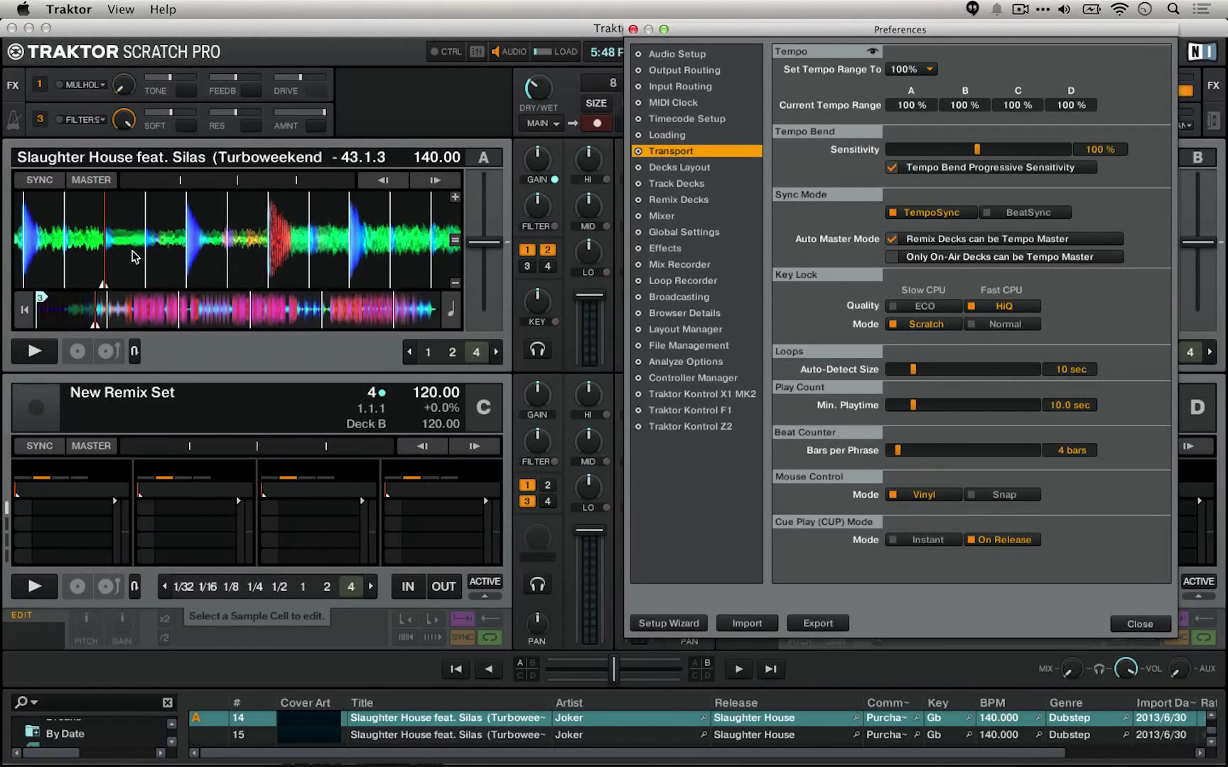
left_click_drag(134, 257, 209, 257)
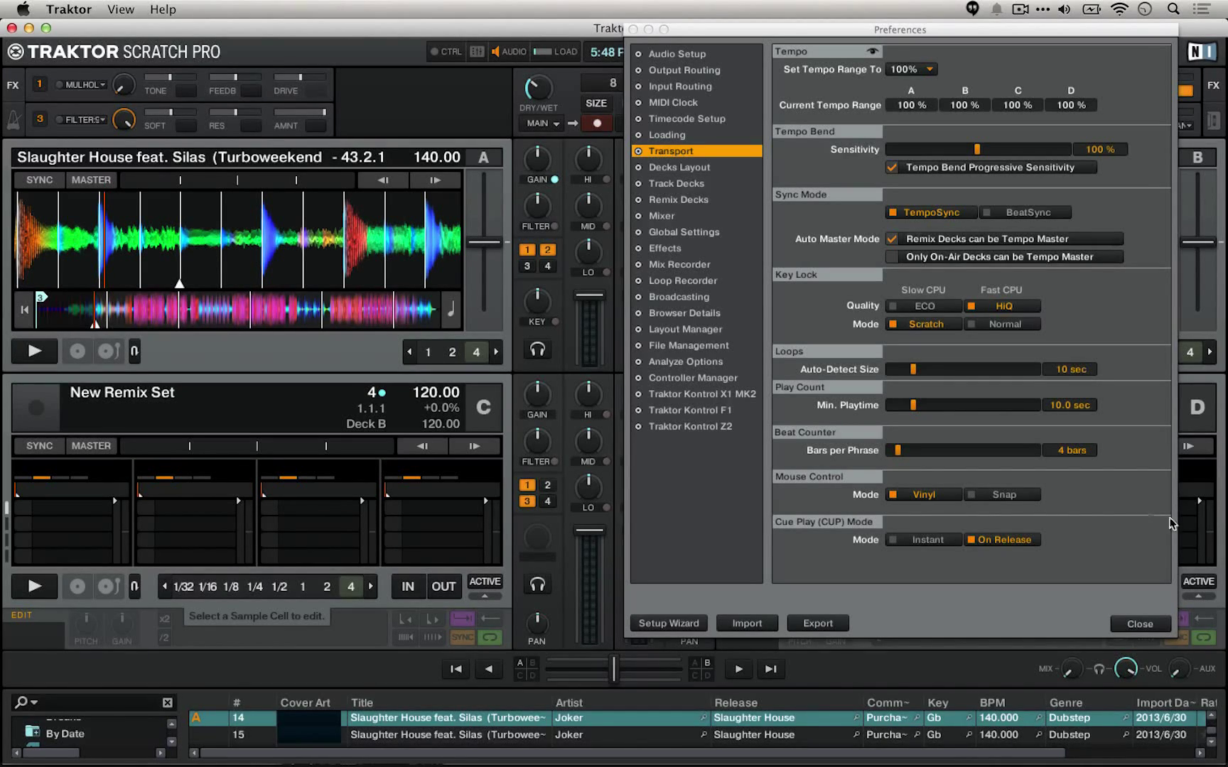
left_click(996, 497)
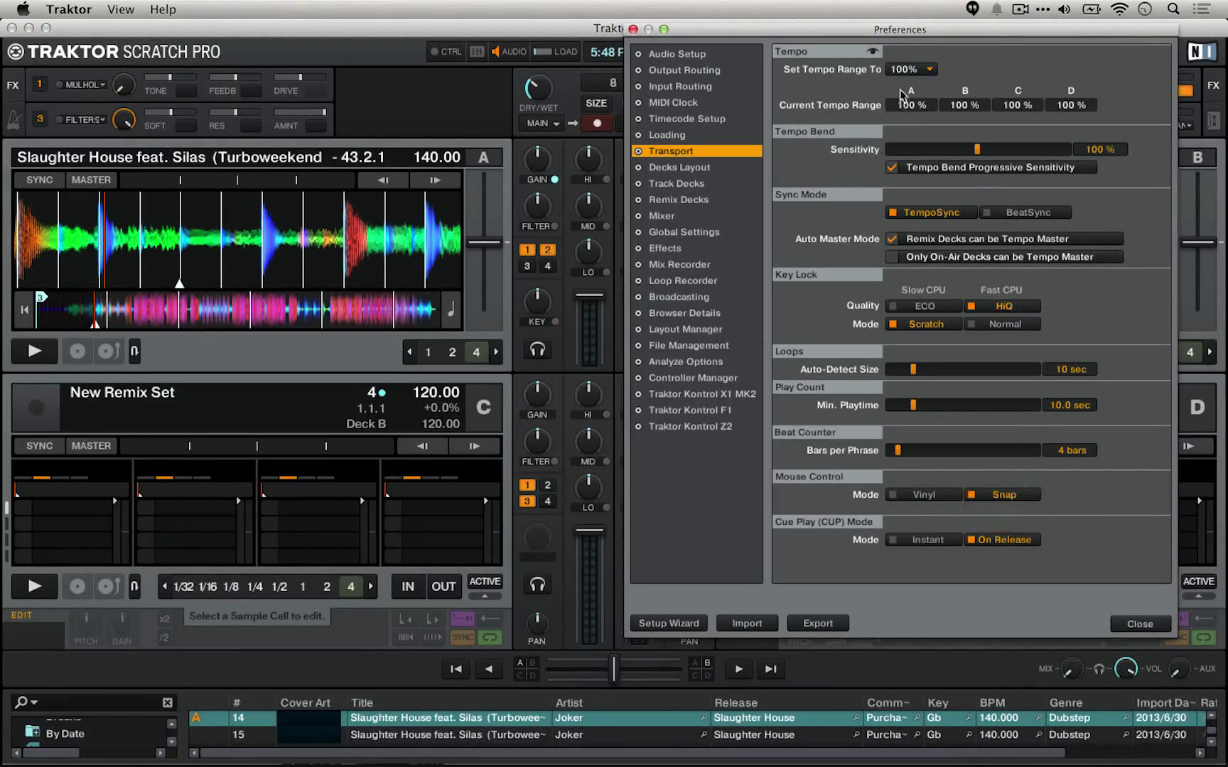
- In Decks Layout, confirm deck A is a Track Deck and keep deck C as a Remix Deck
left_click(708, 169)
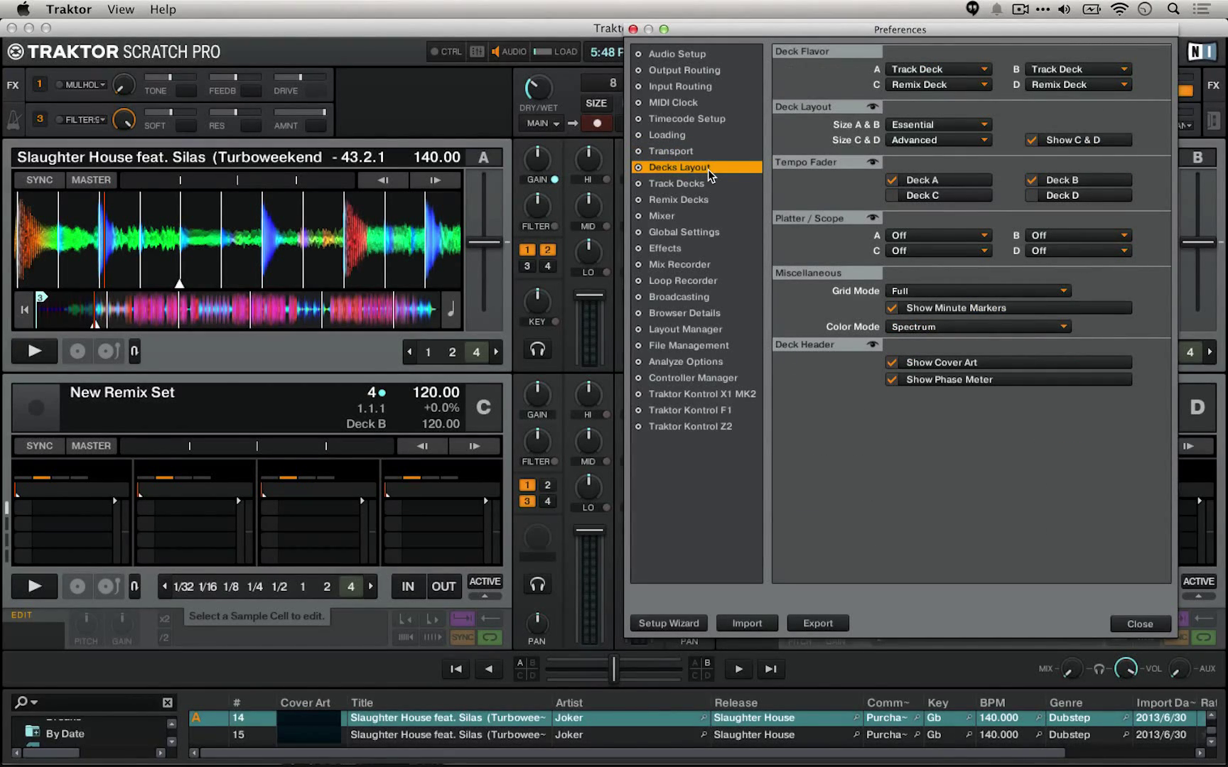
left_click(915, 74)
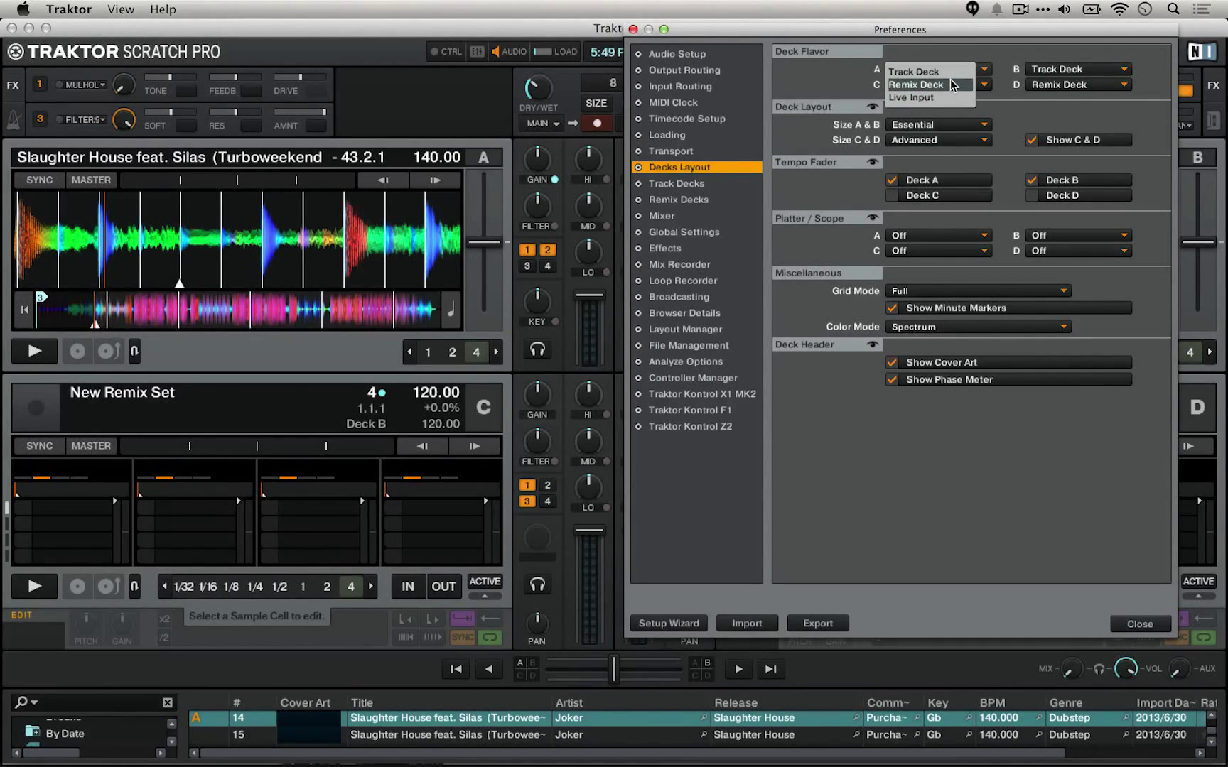
left_click(1052, 127)
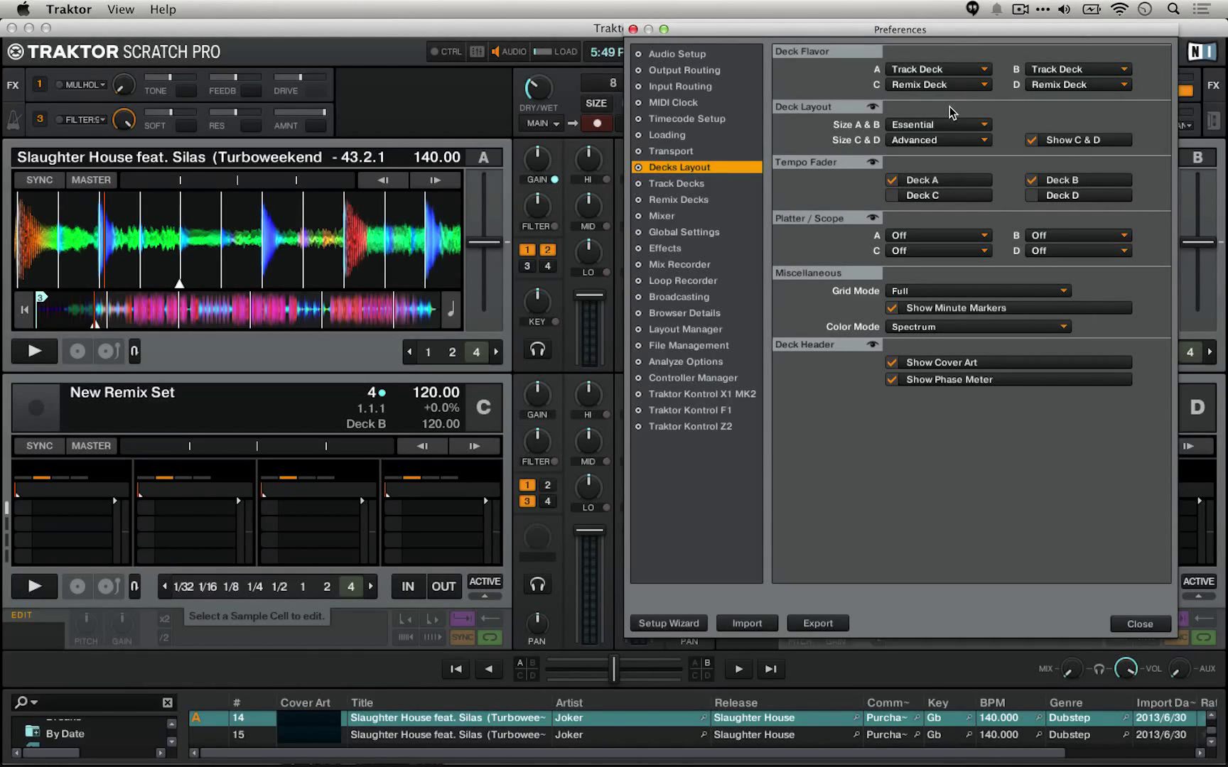
left_click(954, 69)
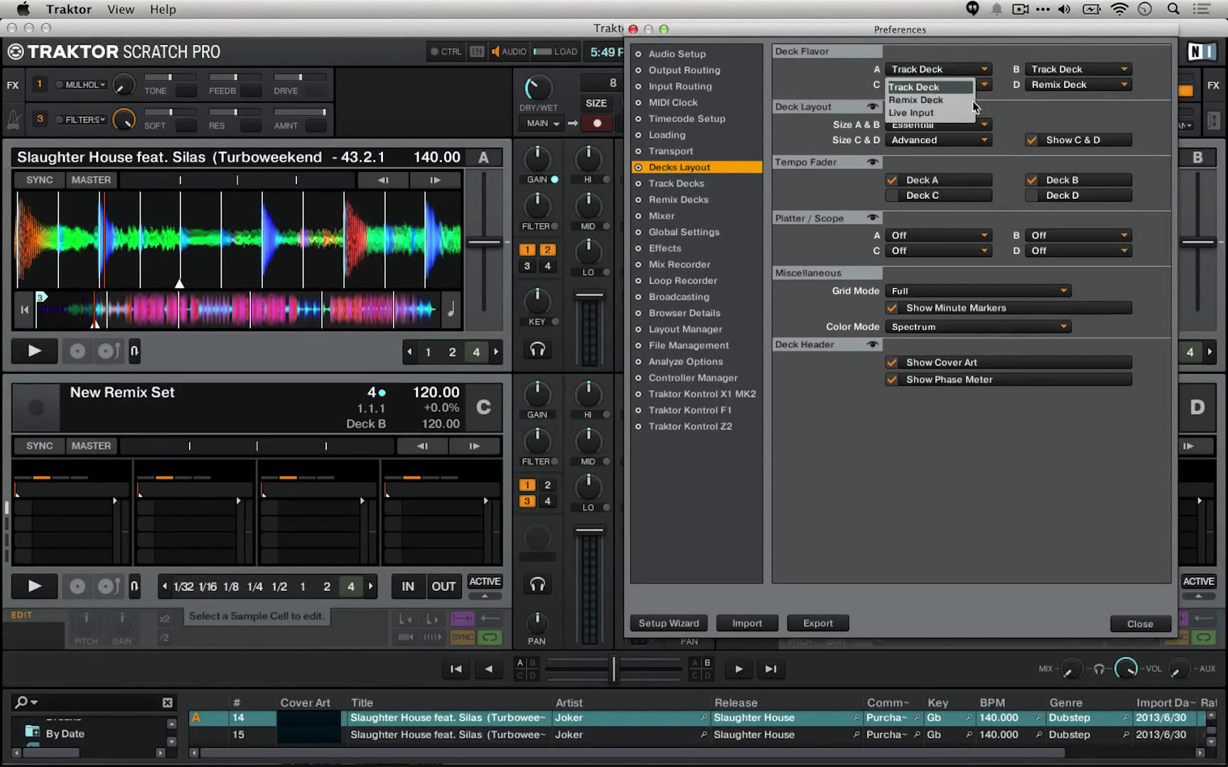
left_click(966, 100)
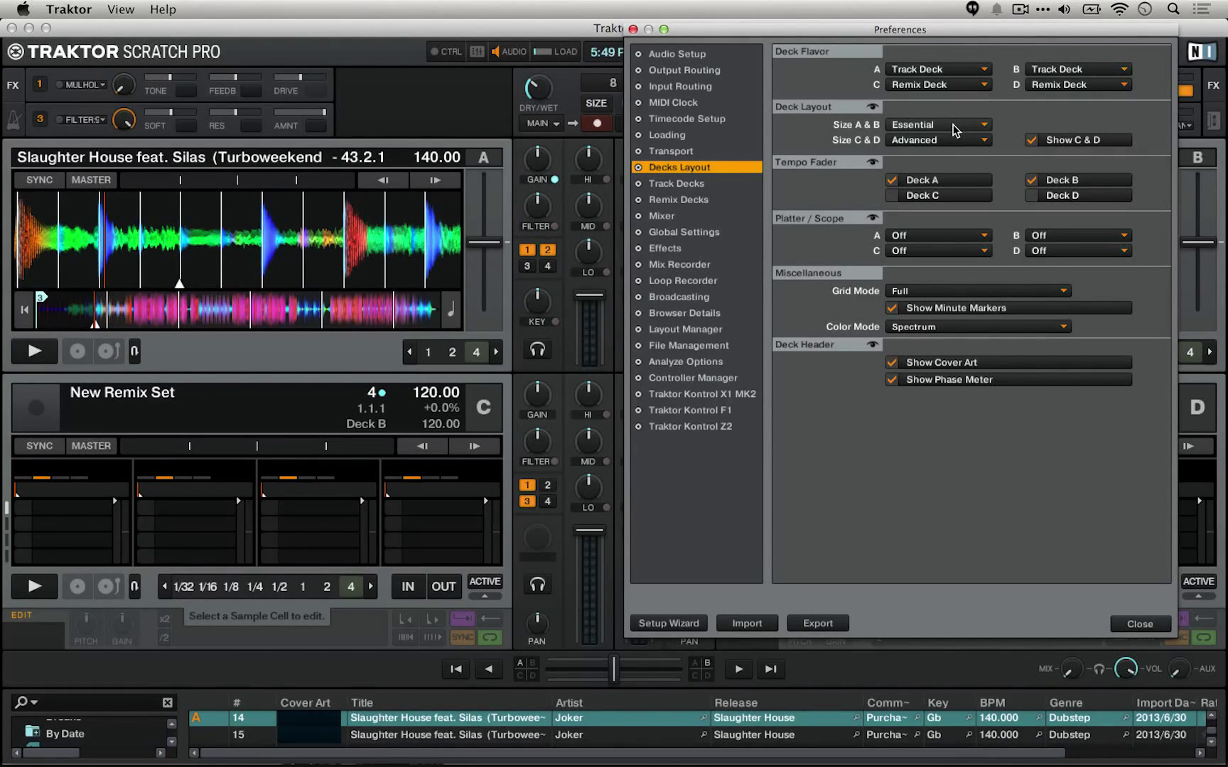
- Apply the Mix / Scratch screen layout from the layout selector
left_click_drag(924, 32, 885, 154)
left_click(998, 53)
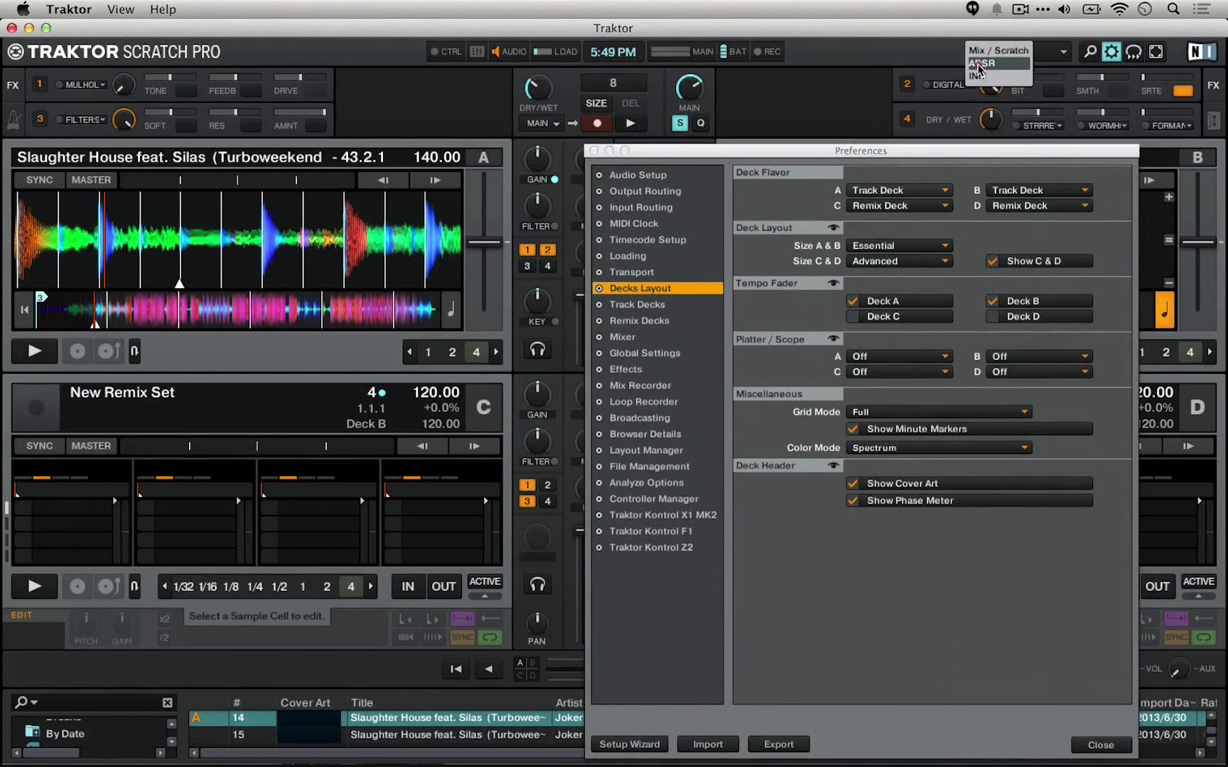
left_click(988, 50)
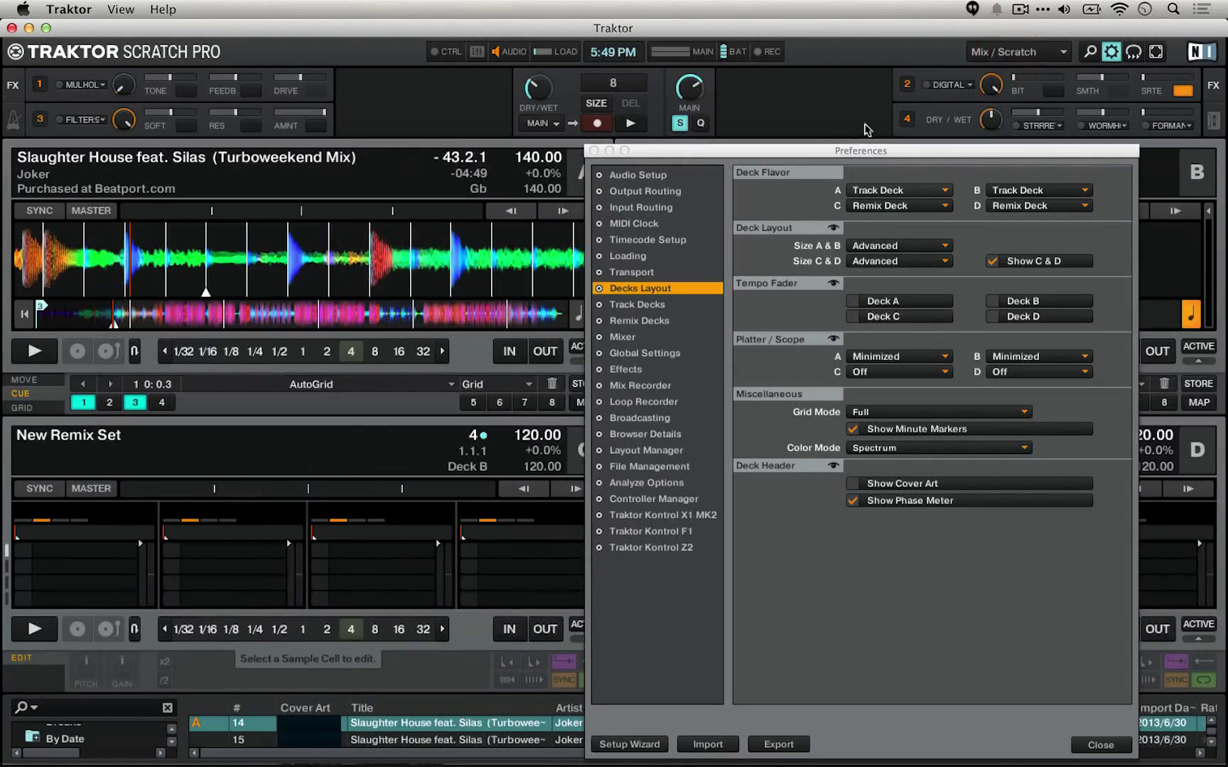
left_click_drag(844, 147, 842, 38)
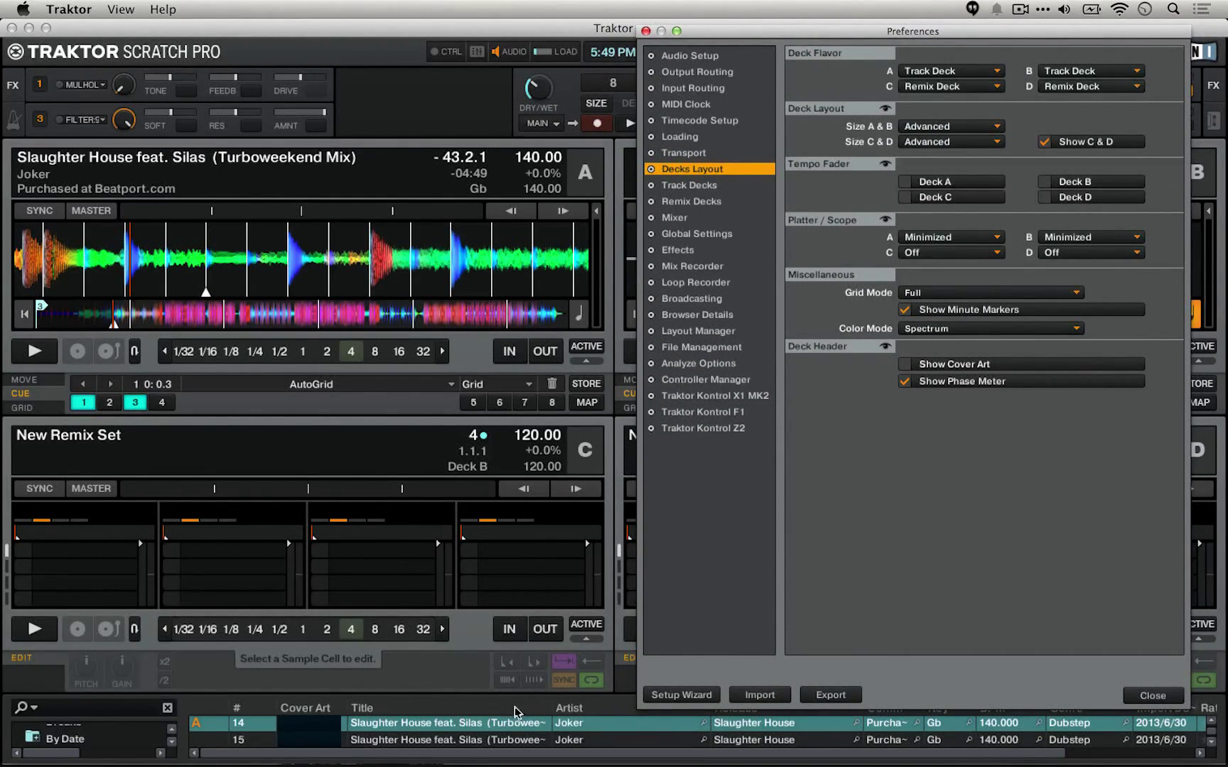
- Step up the browser list from st2_track2125 to st2_track0610
key("Up")
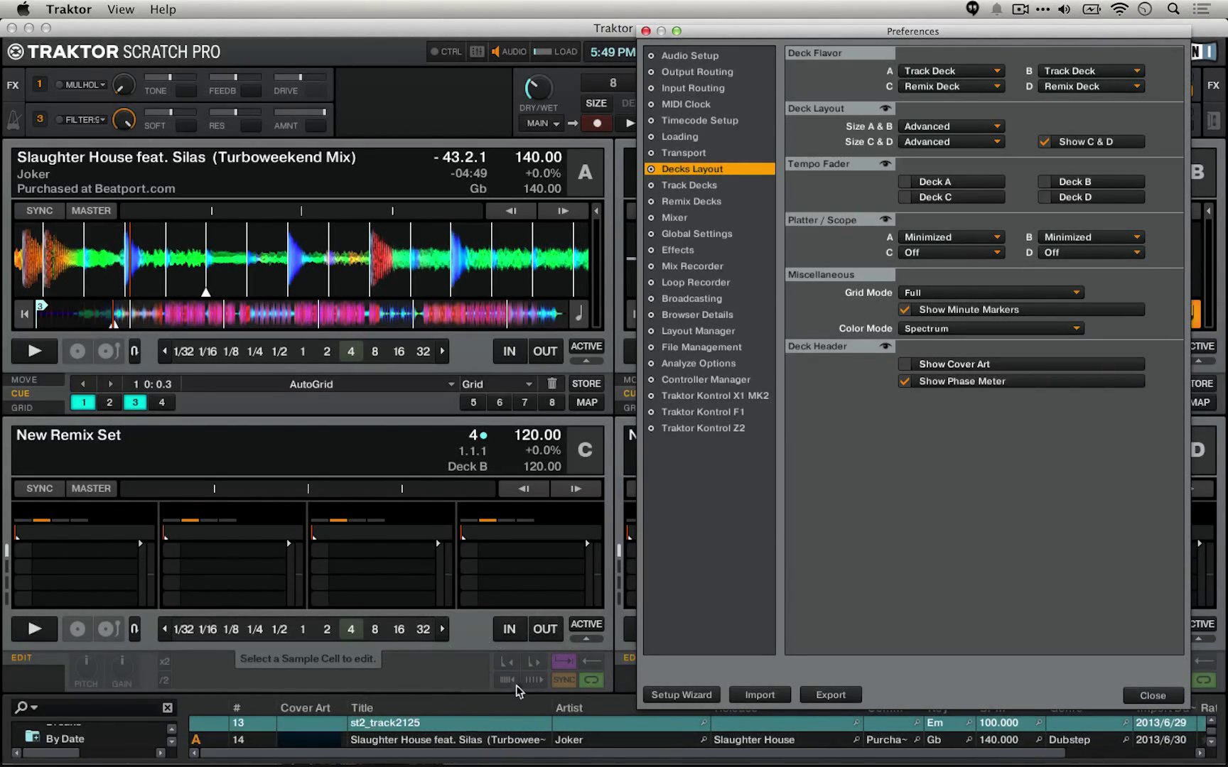
key("Up")
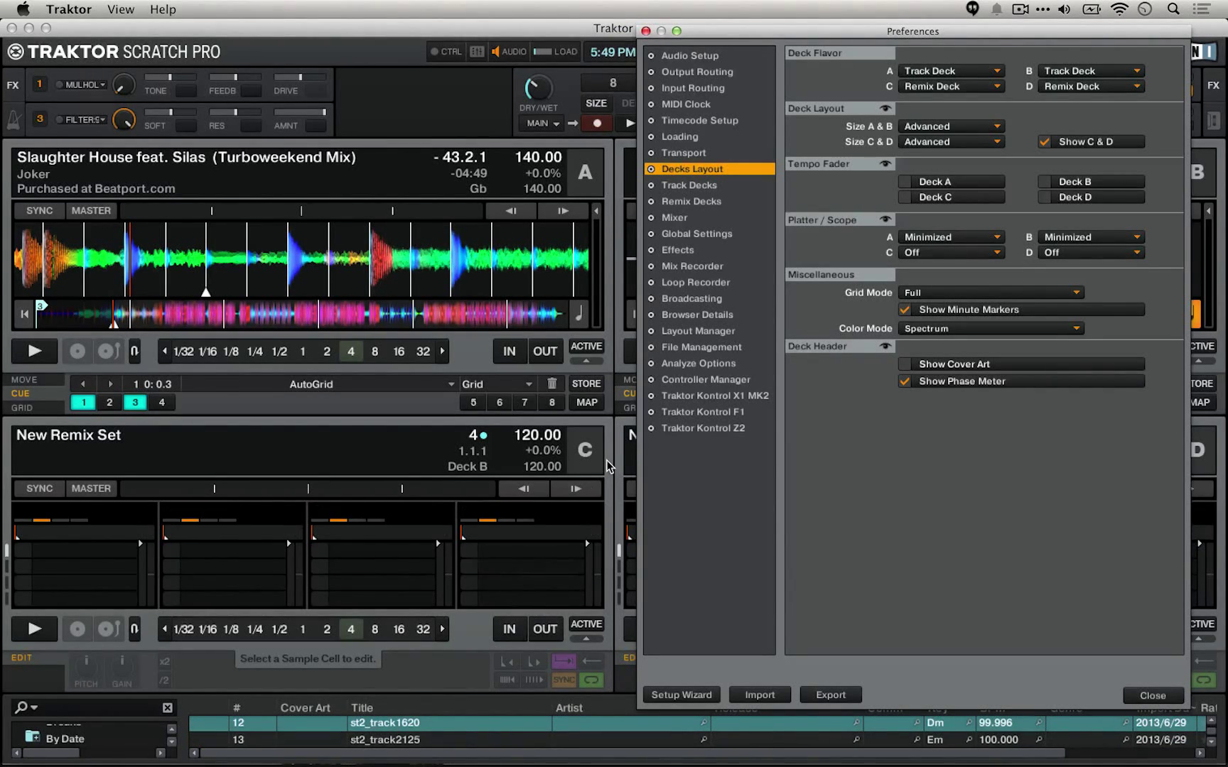
key("Up")
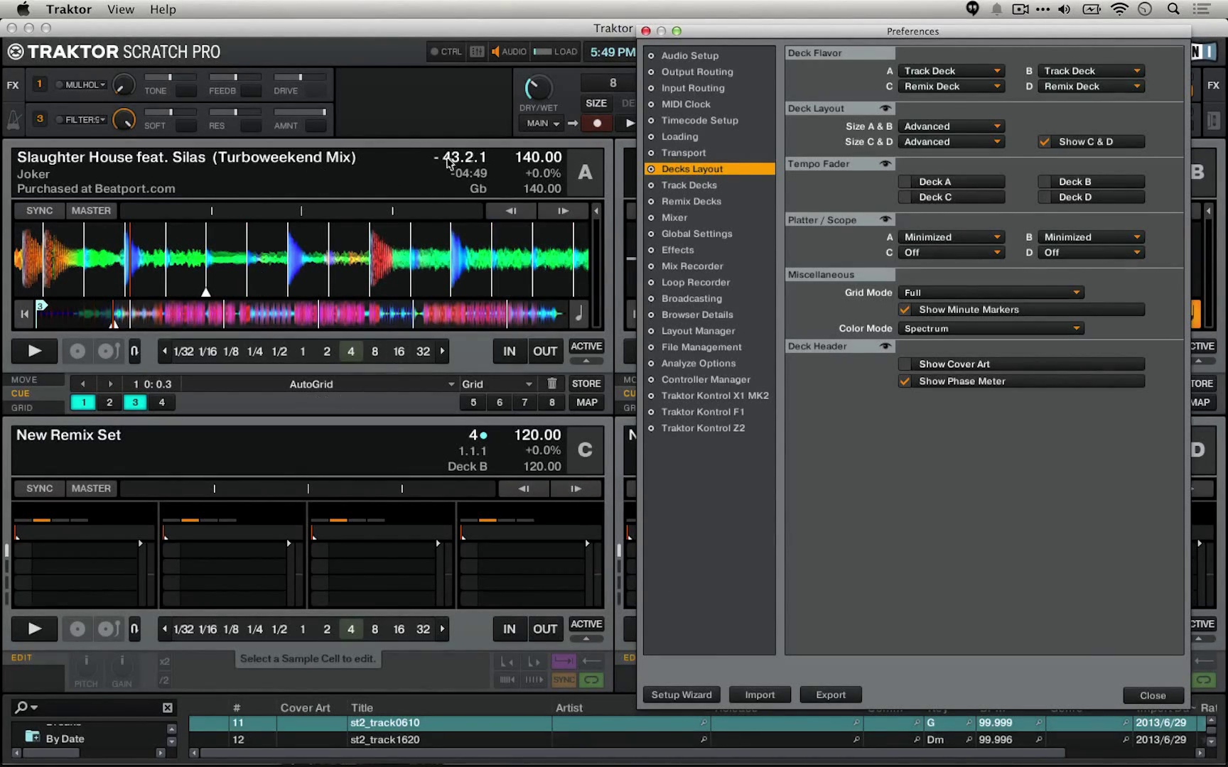
- Try Micro, Small, Essential and Full sizes for decks A and B
left_click(925, 128)
left_click(924, 130)
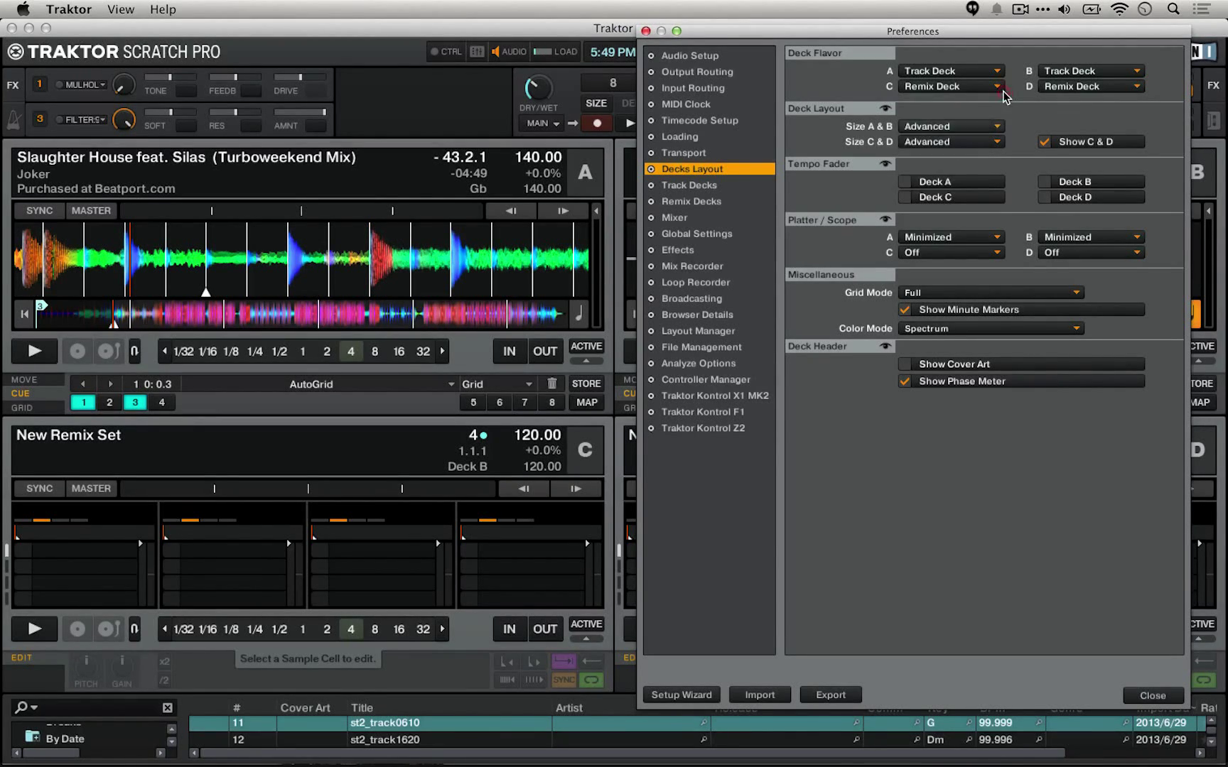
left_click(920, 131)
left_click(920, 130)
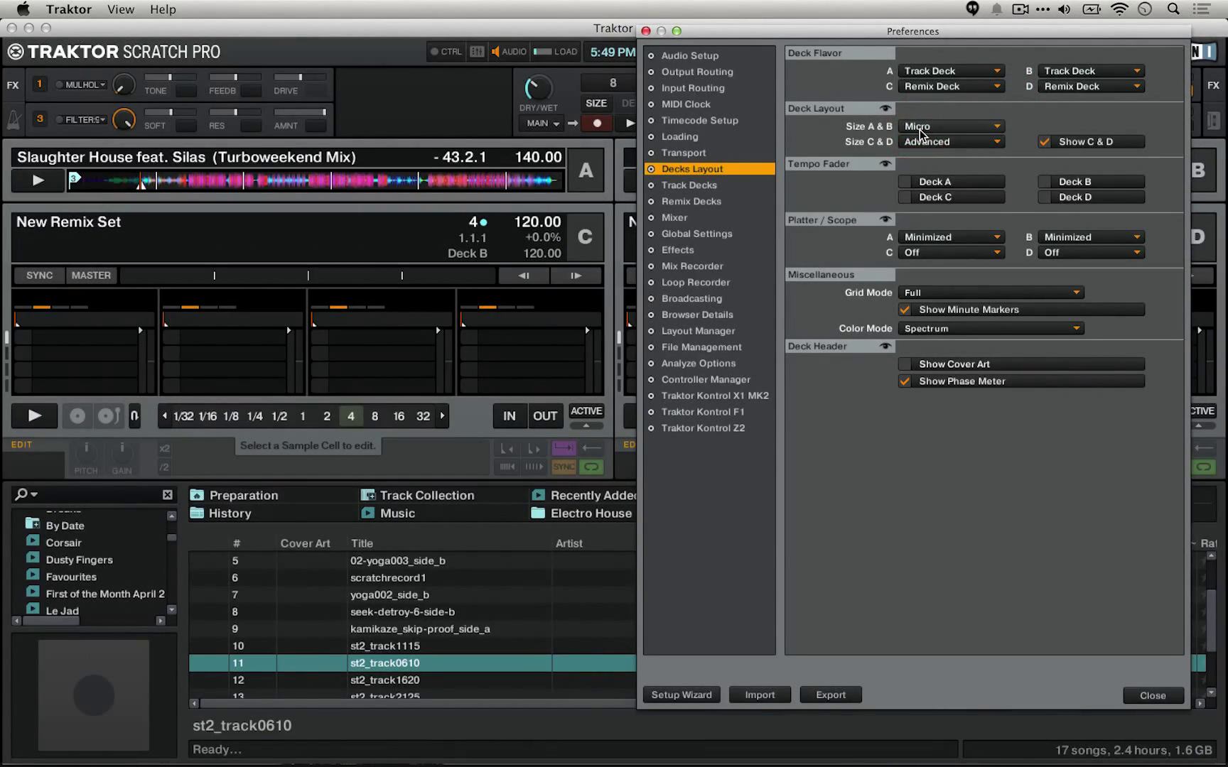
left_click(920, 133)
left_click(924, 142)
left_click(956, 129)
left_click(952, 154)
left_click(959, 127)
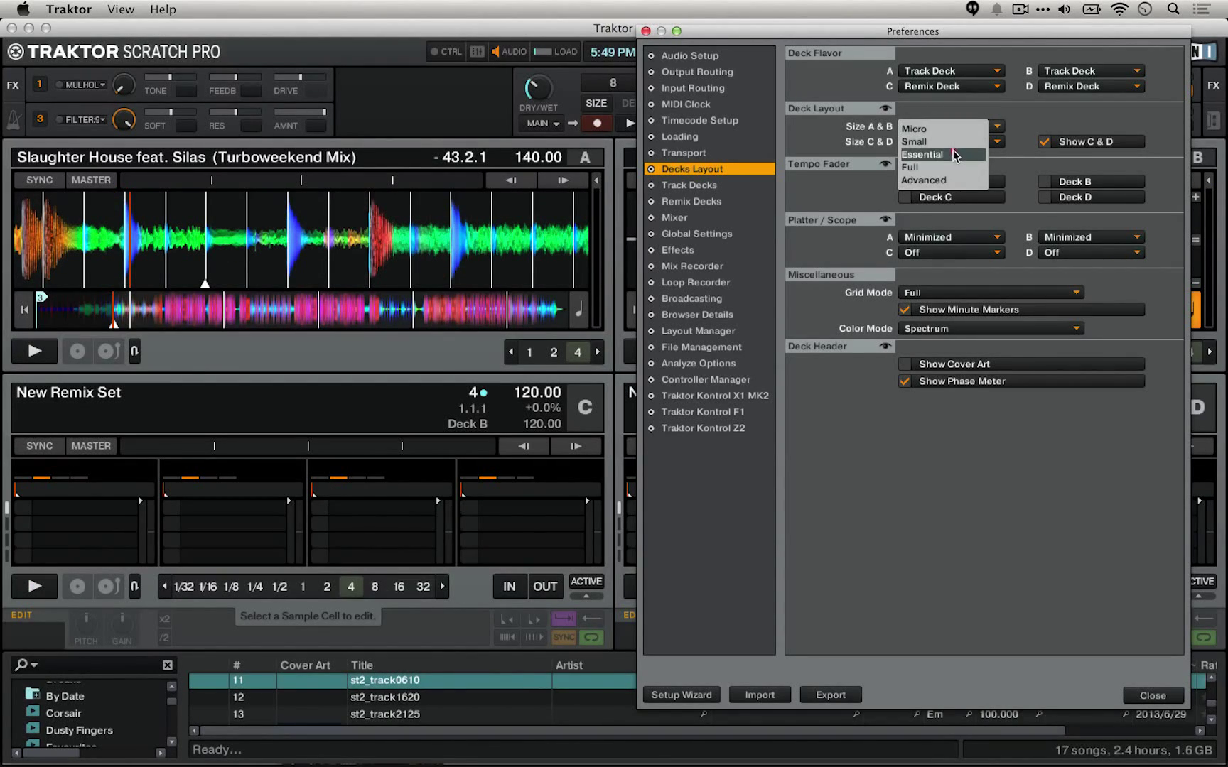
left_click(947, 162)
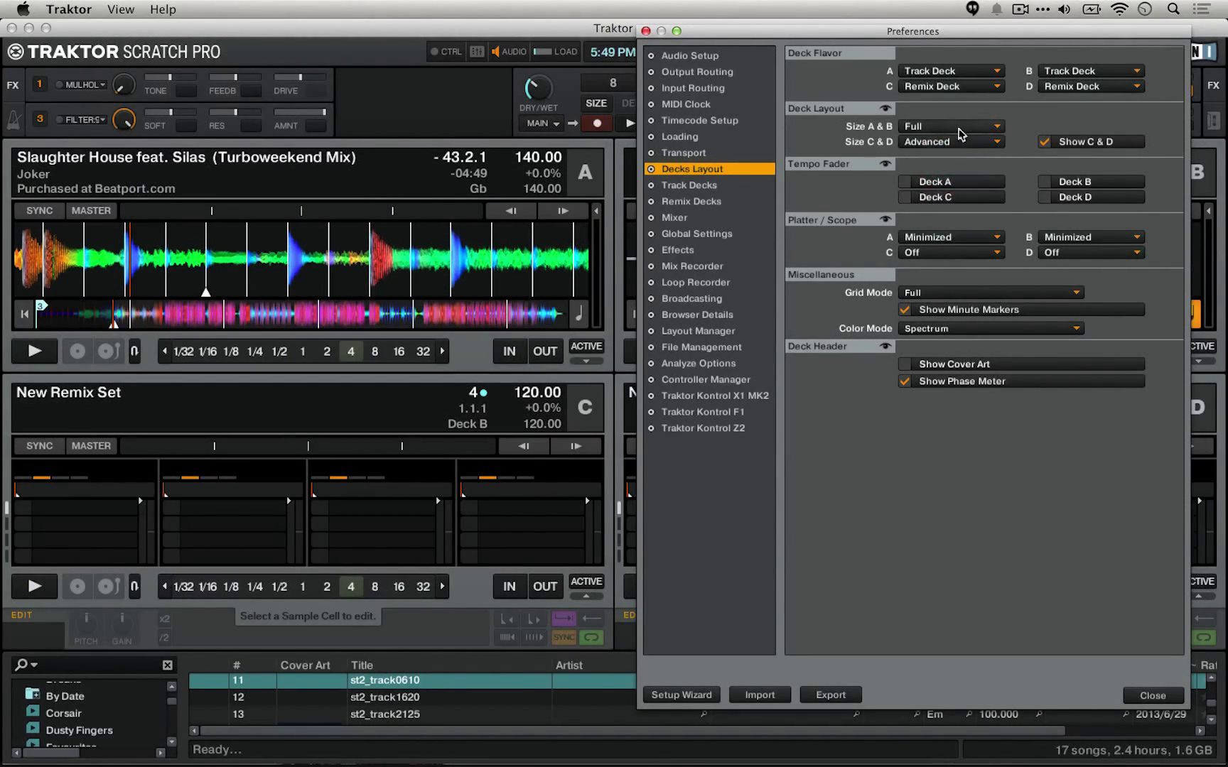
- Cycle decks A and B through Advanced, Full and Essential, ending on Advanced
left_click(959, 128)
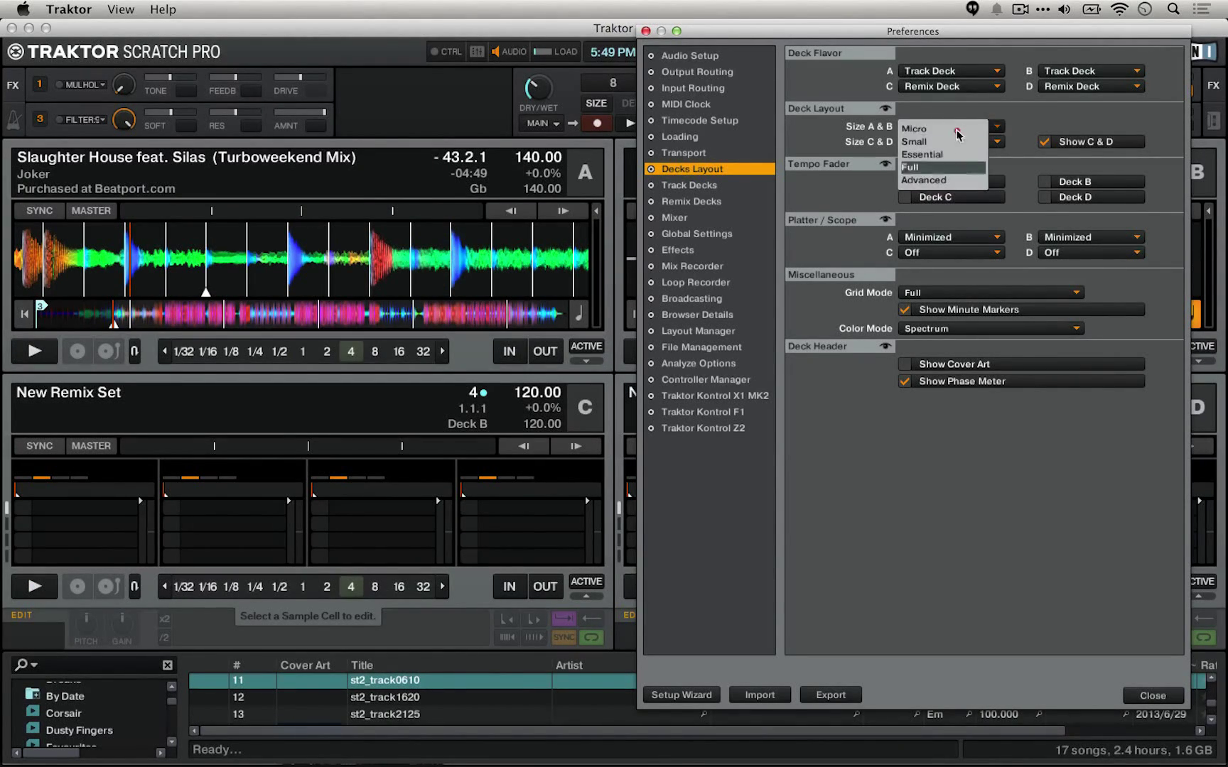
left_click(934, 179)
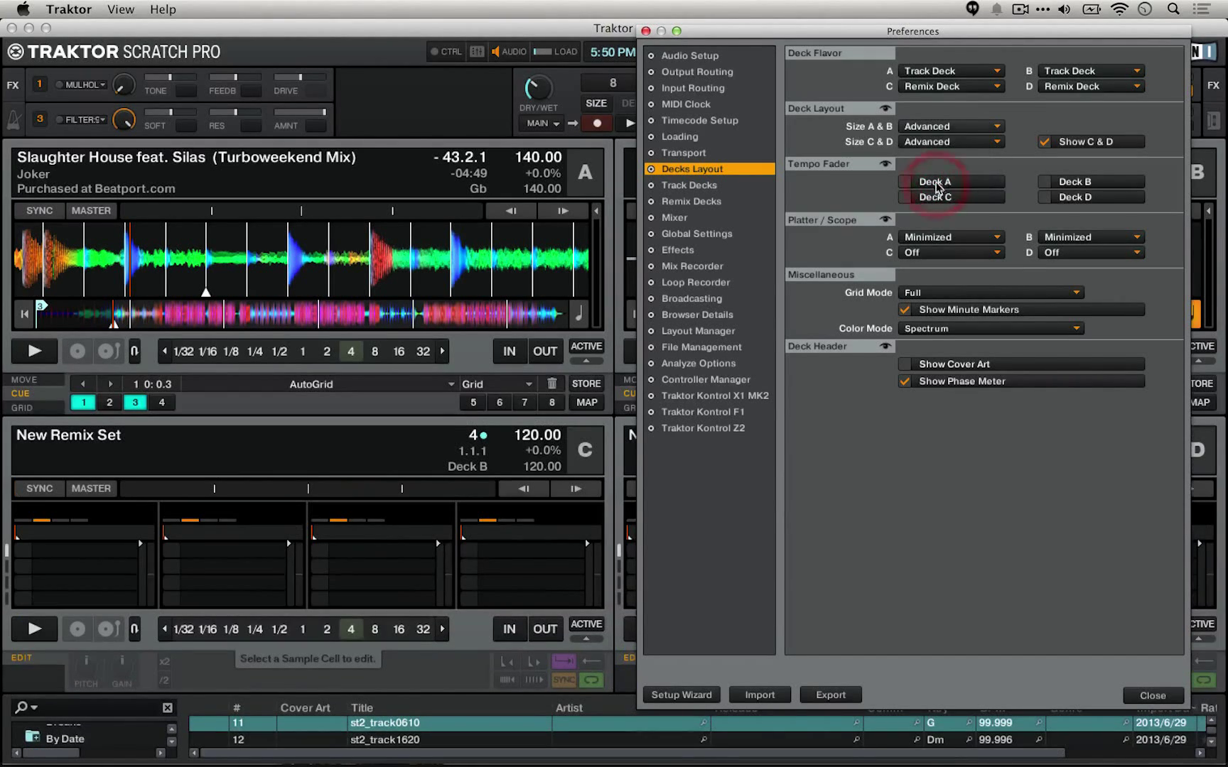
left_click(951, 128)
left_click(946, 168)
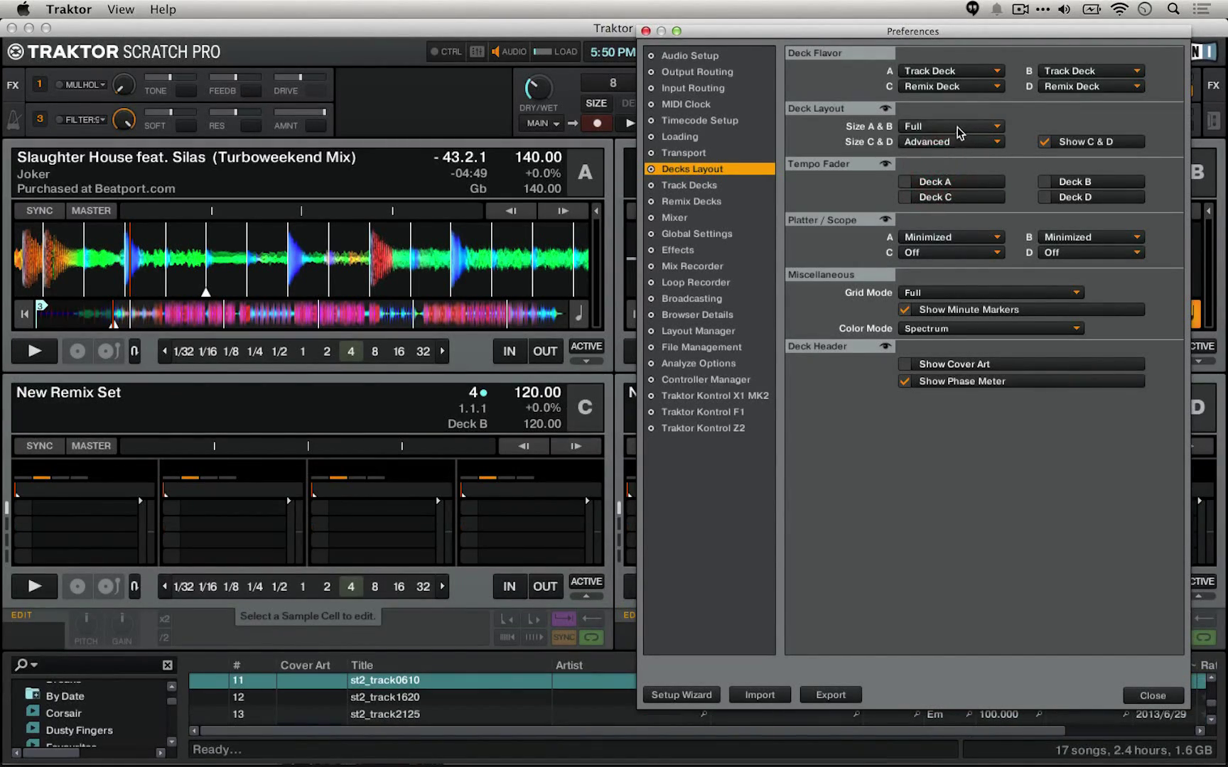
left_click(957, 127)
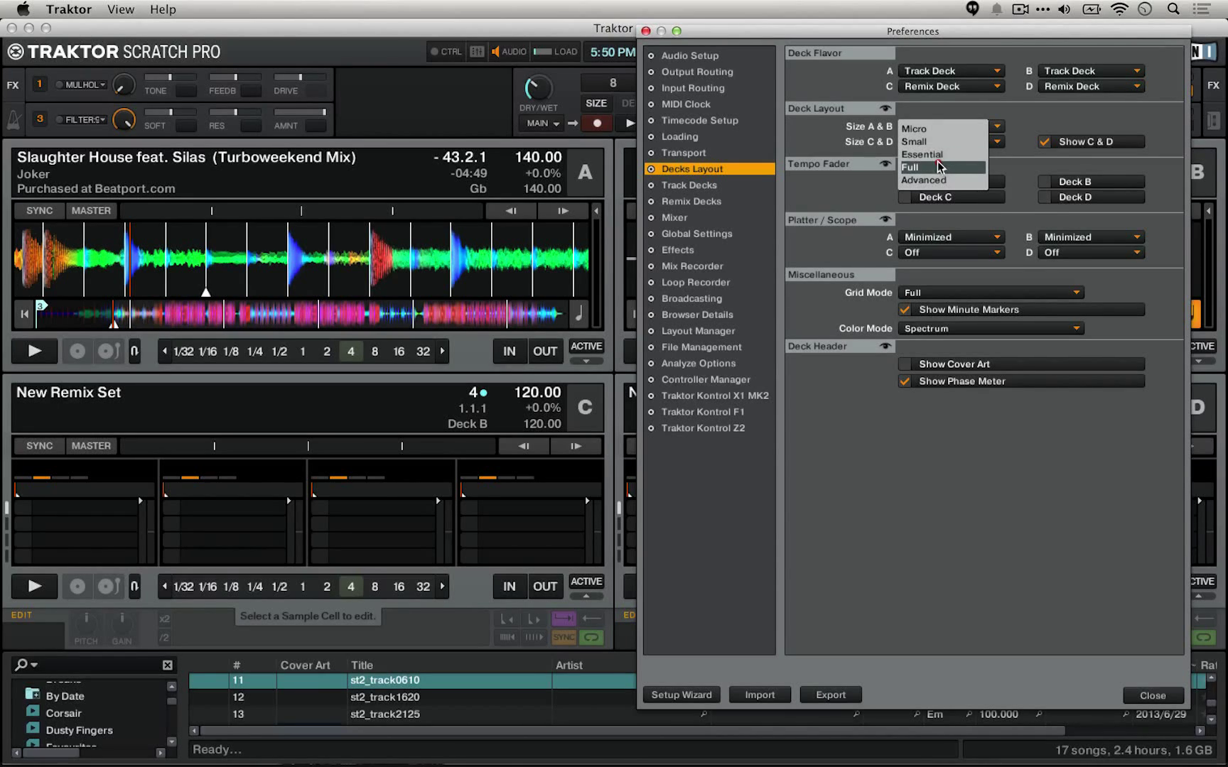
left_click(942, 155)
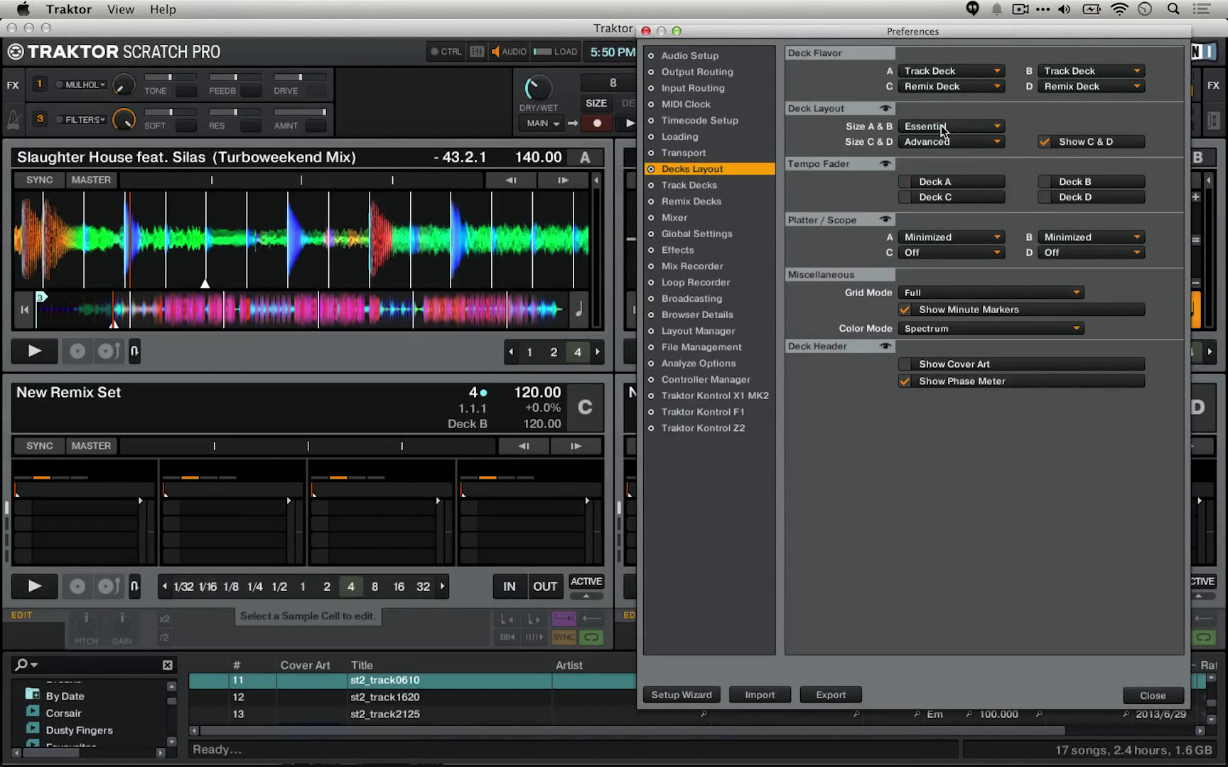
left_click(991, 128)
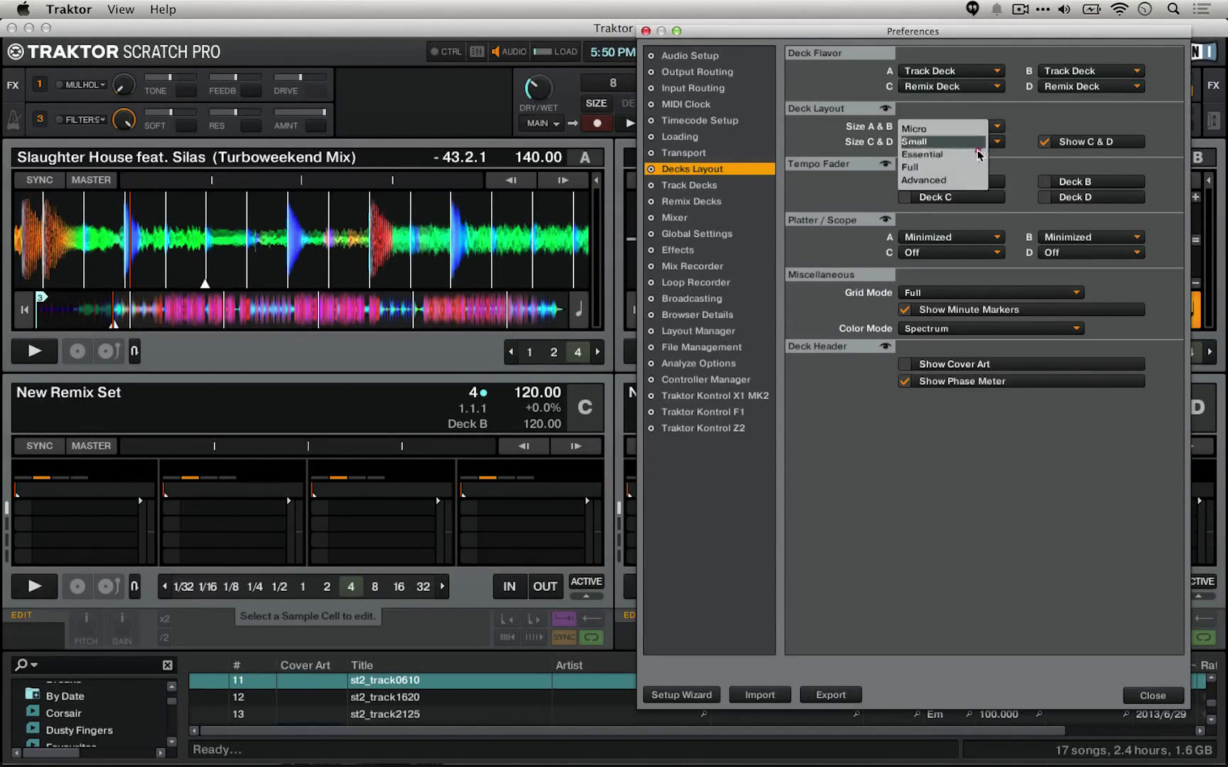
left_click(957, 181)
- Keep decks C and D at Advanced size
left_click_drag(982, 31, 803, 317)
left_click(782, 429)
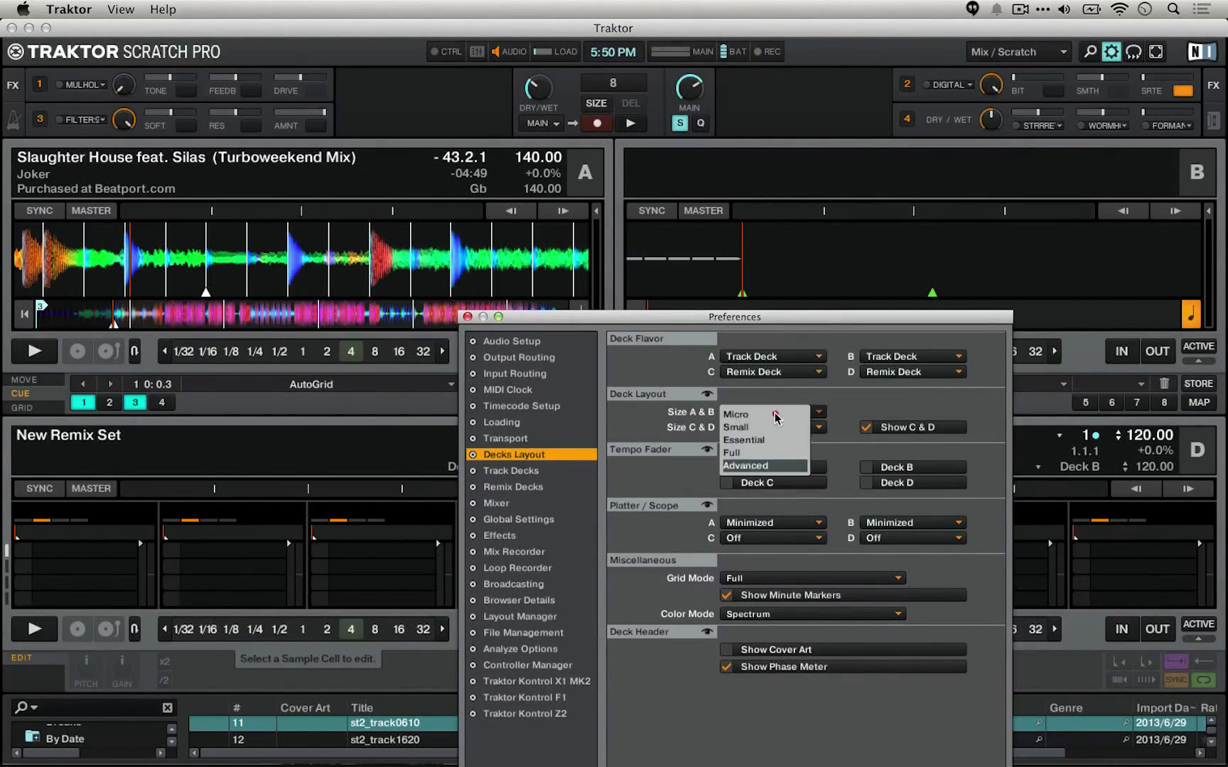
left_click(864, 385)
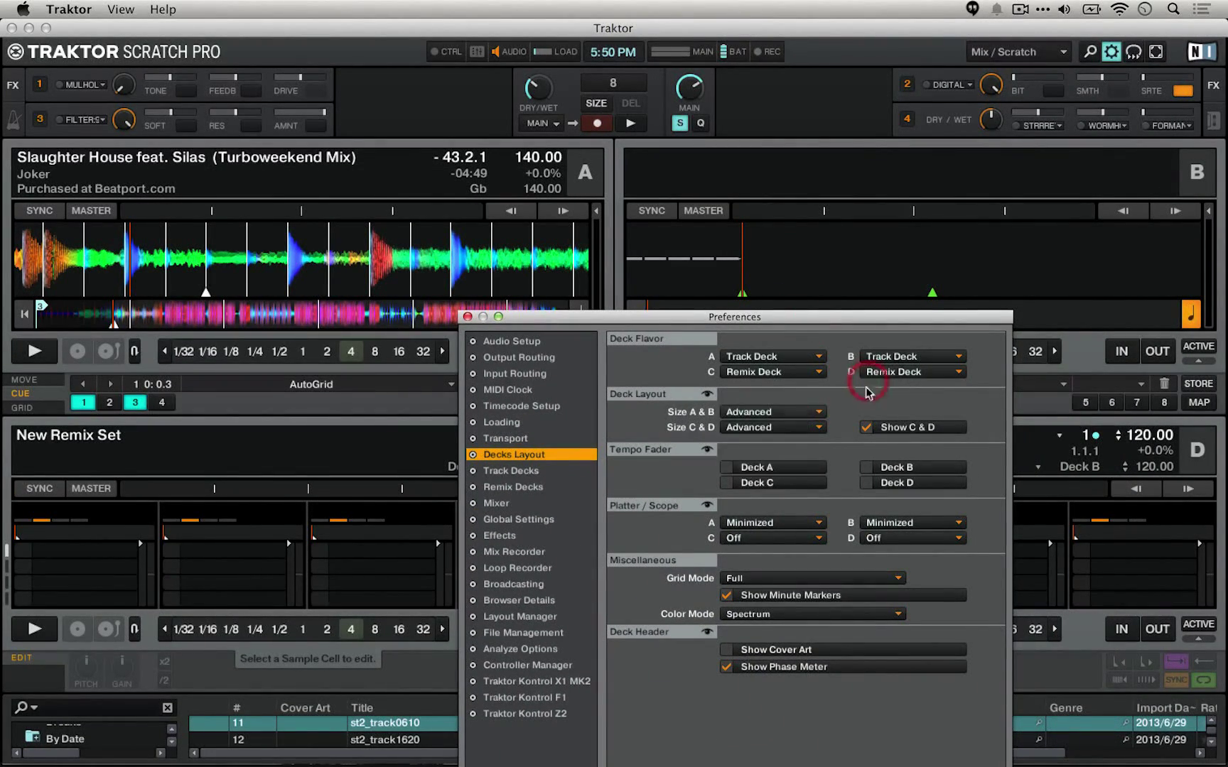
left_click(791, 430)
left_click(871, 414)
left_click(749, 427)
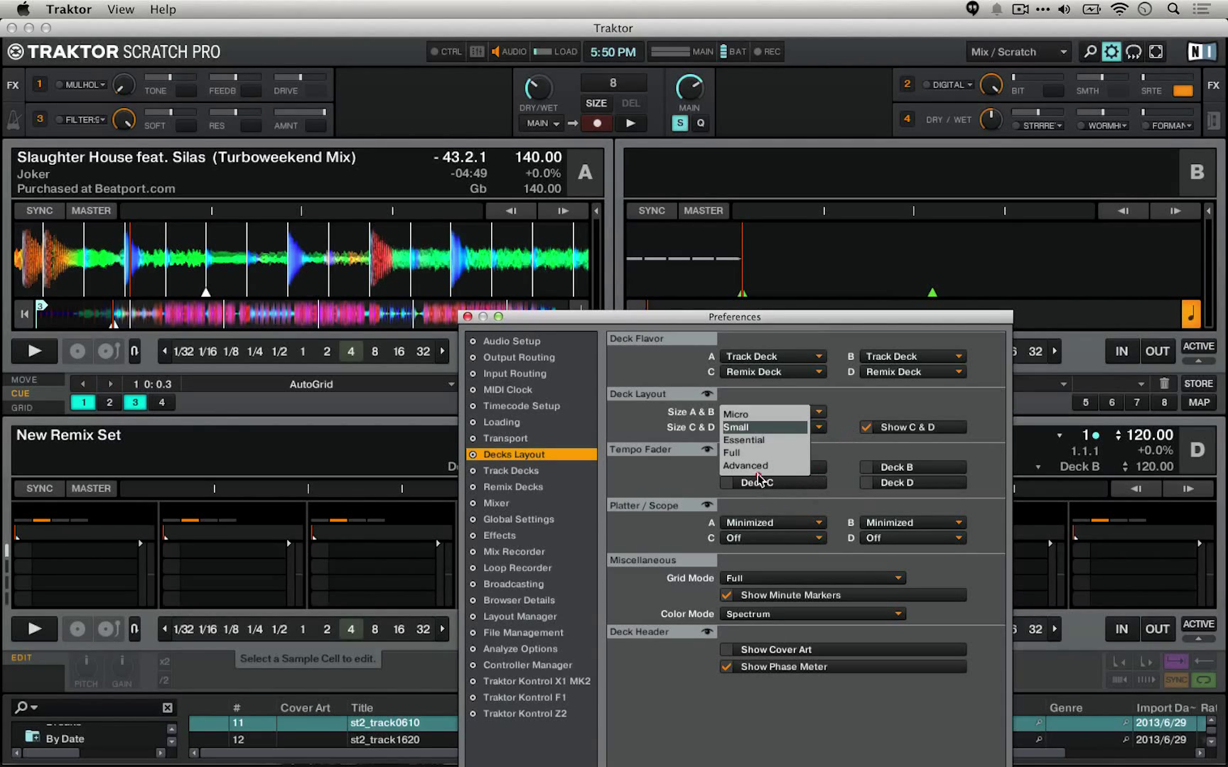
left_click(794, 472)
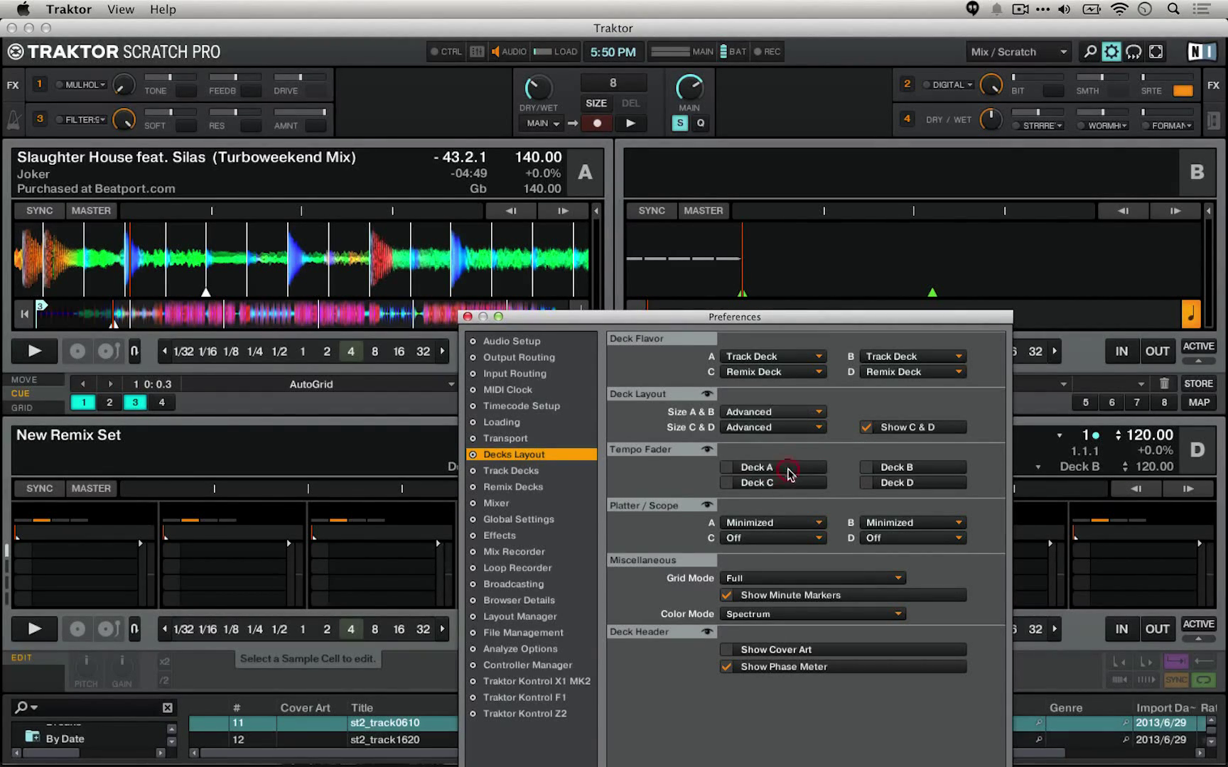
- Hide decks C and D, then tick Show C & D to bring them back
left_click(878, 432)
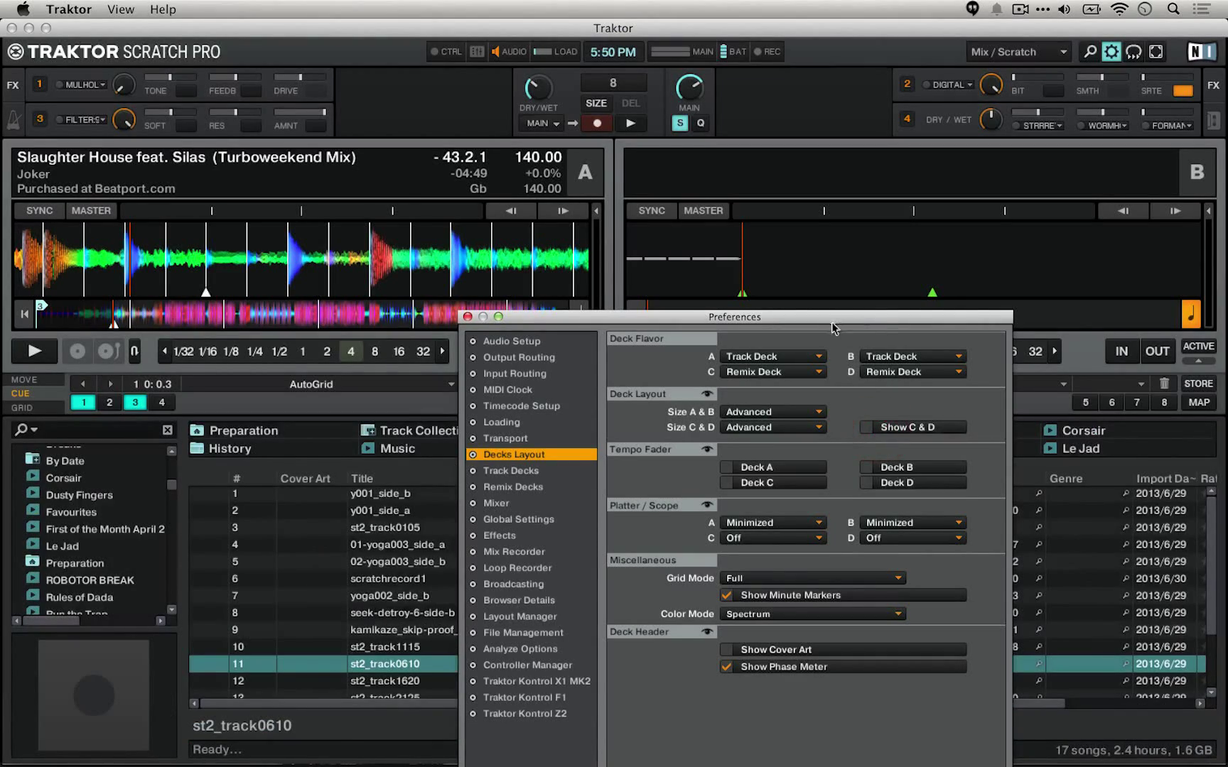
left_click_drag(827, 318, 812, 523)
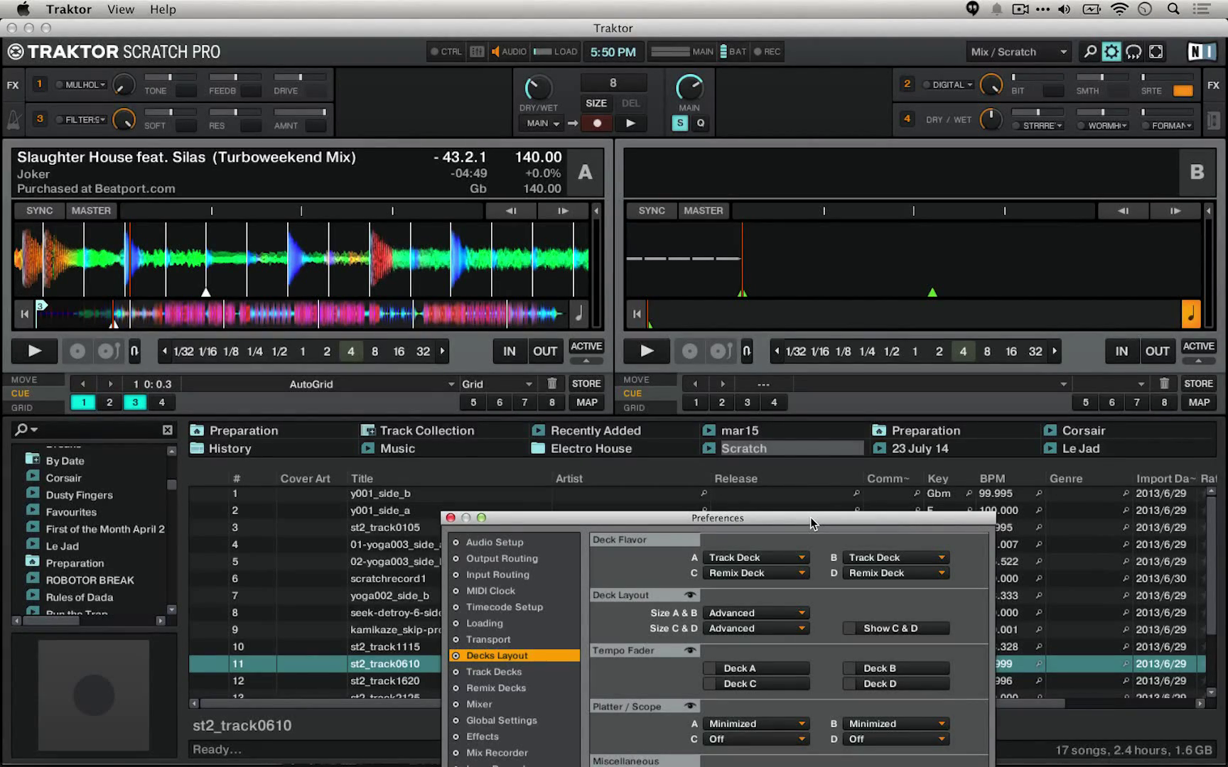
left_click_drag(813, 523, 706, 42)
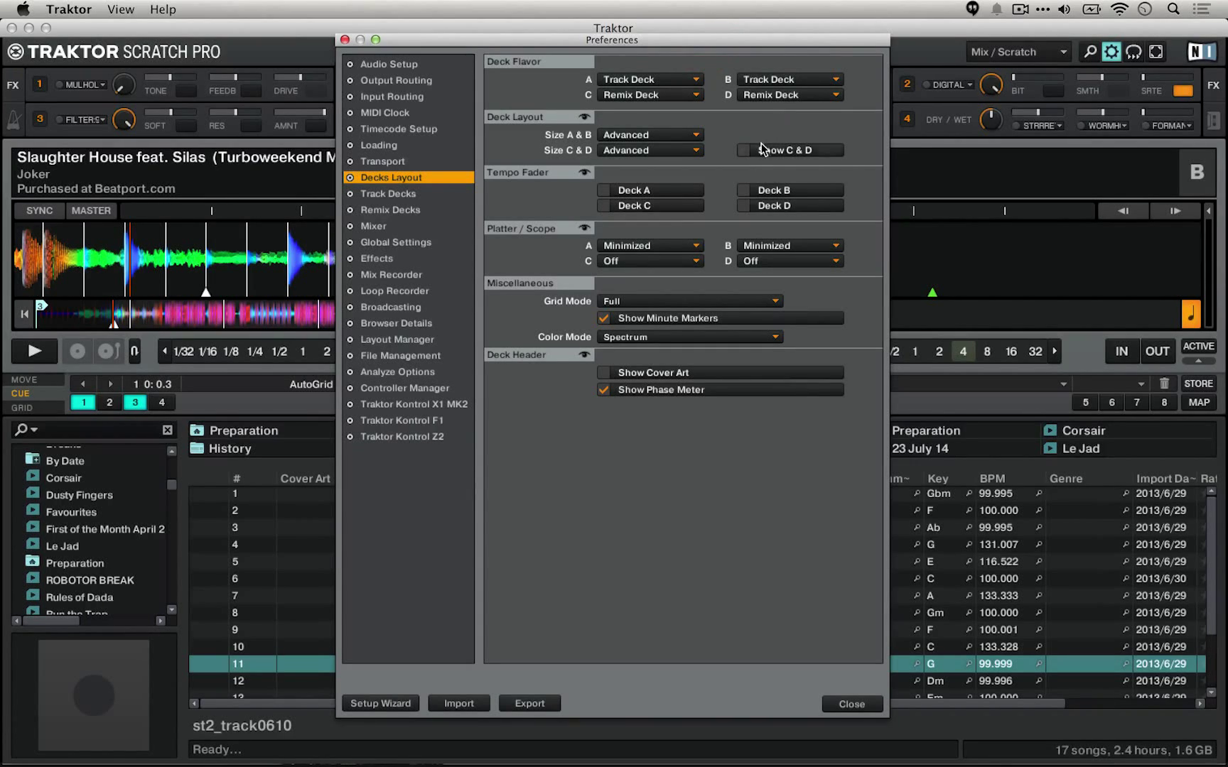
left_click(743, 151)
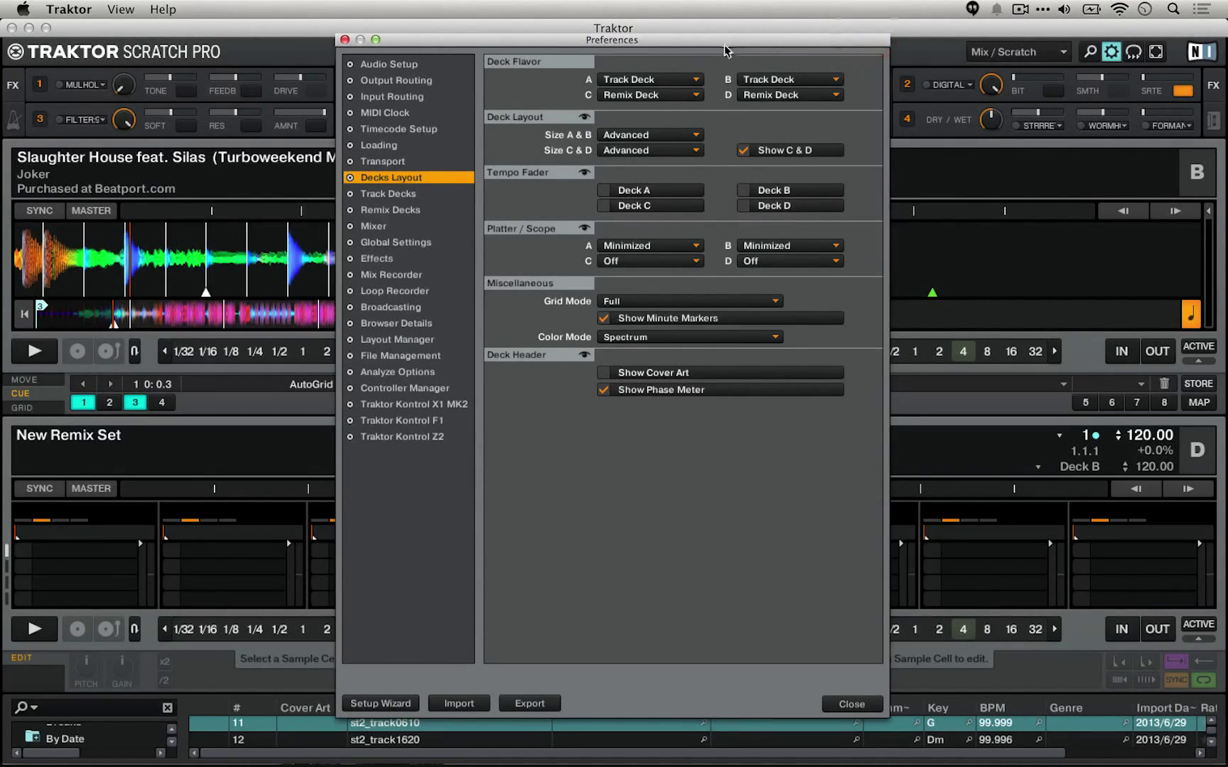
left_click_drag(707, 42, 1033, 37)
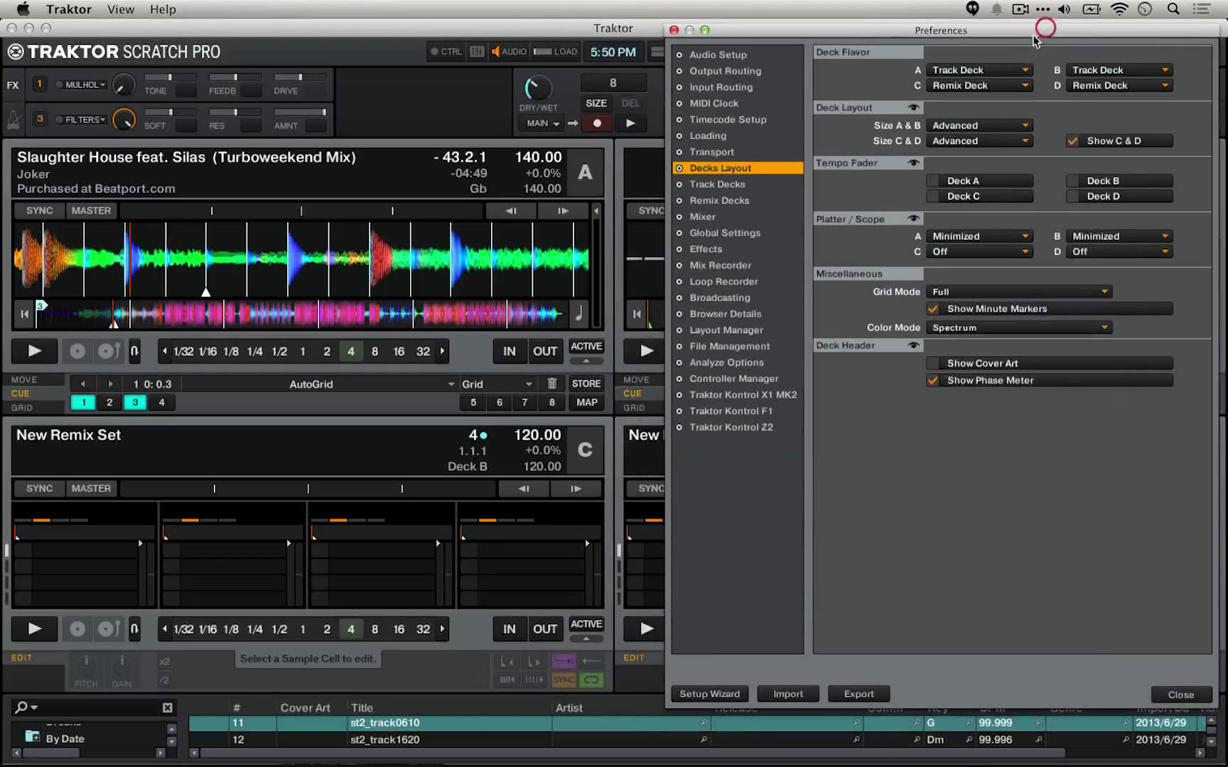
- Toggle the tempo faders for decks A and B on and off, leaving them hidden
left_click(932, 183)
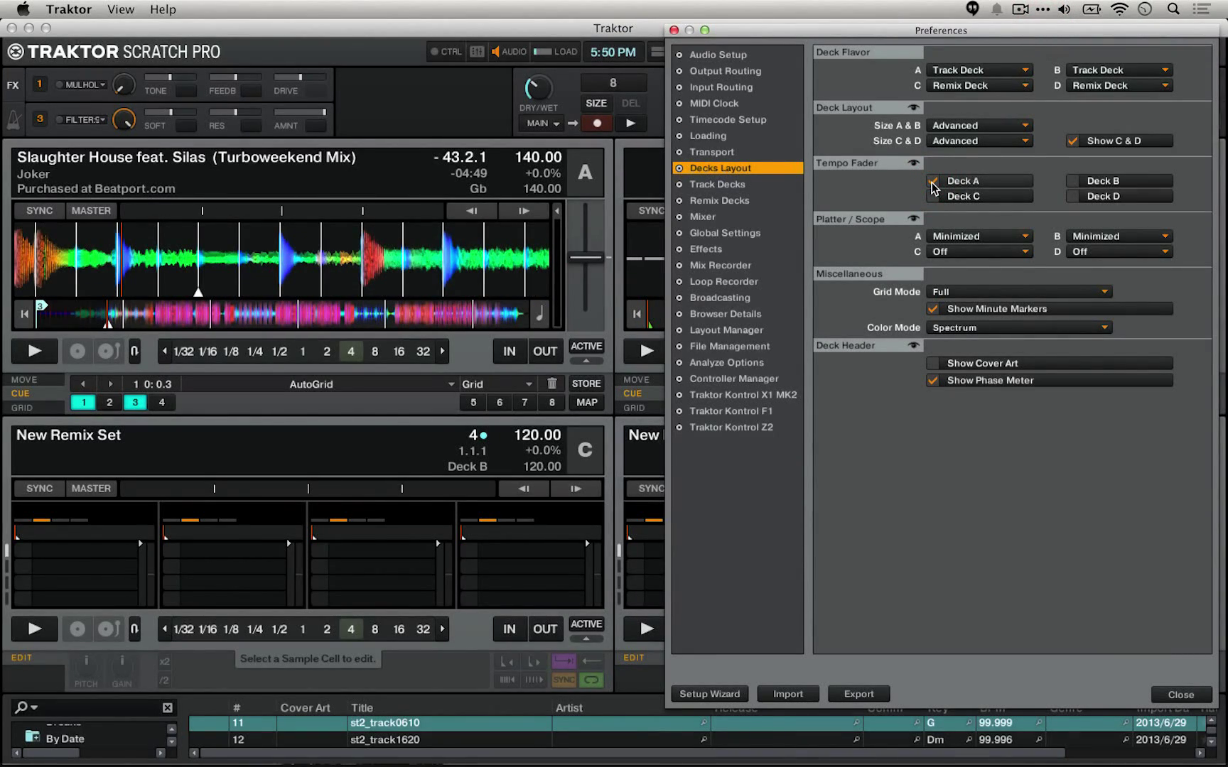
left_click(932, 184)
left_click_drag(992, 33, 728, 26)
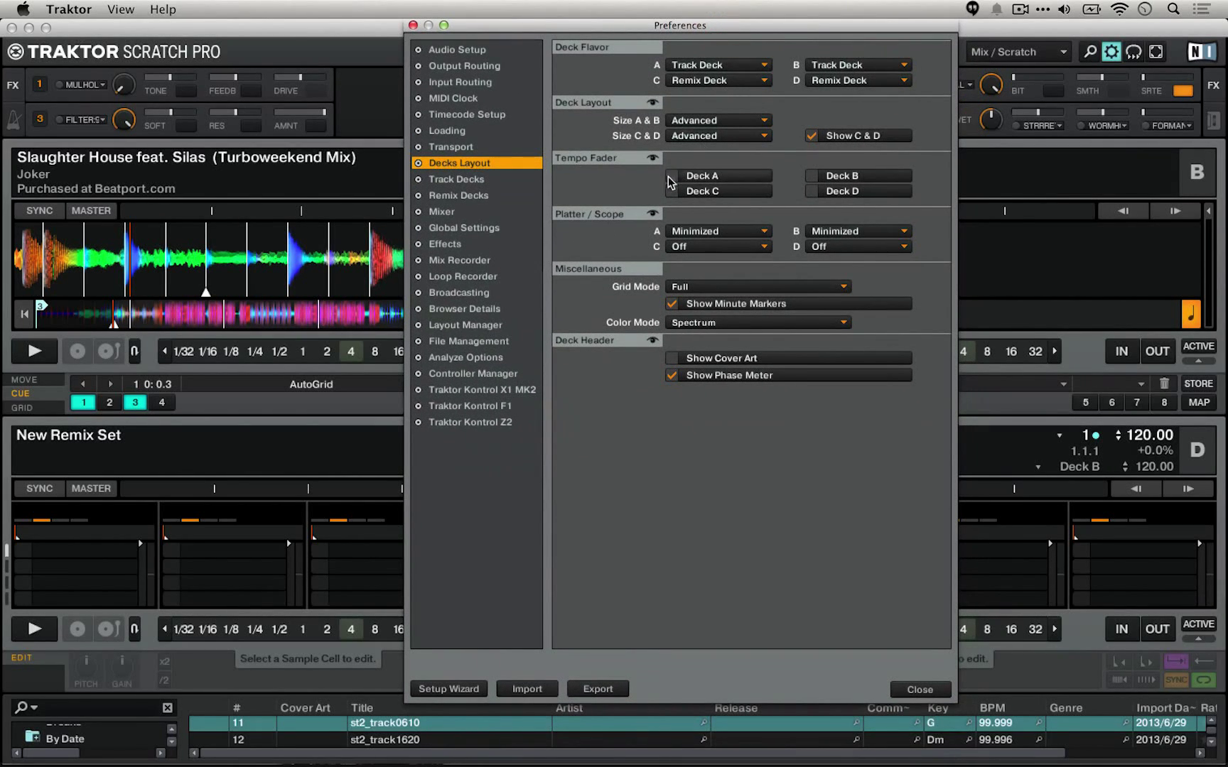
left_click(810, 177)
left_click(811, 176)
- Set Platter/Scope for decks C and D to Minimized
left_click(717, 246)
left_click(713, 262)
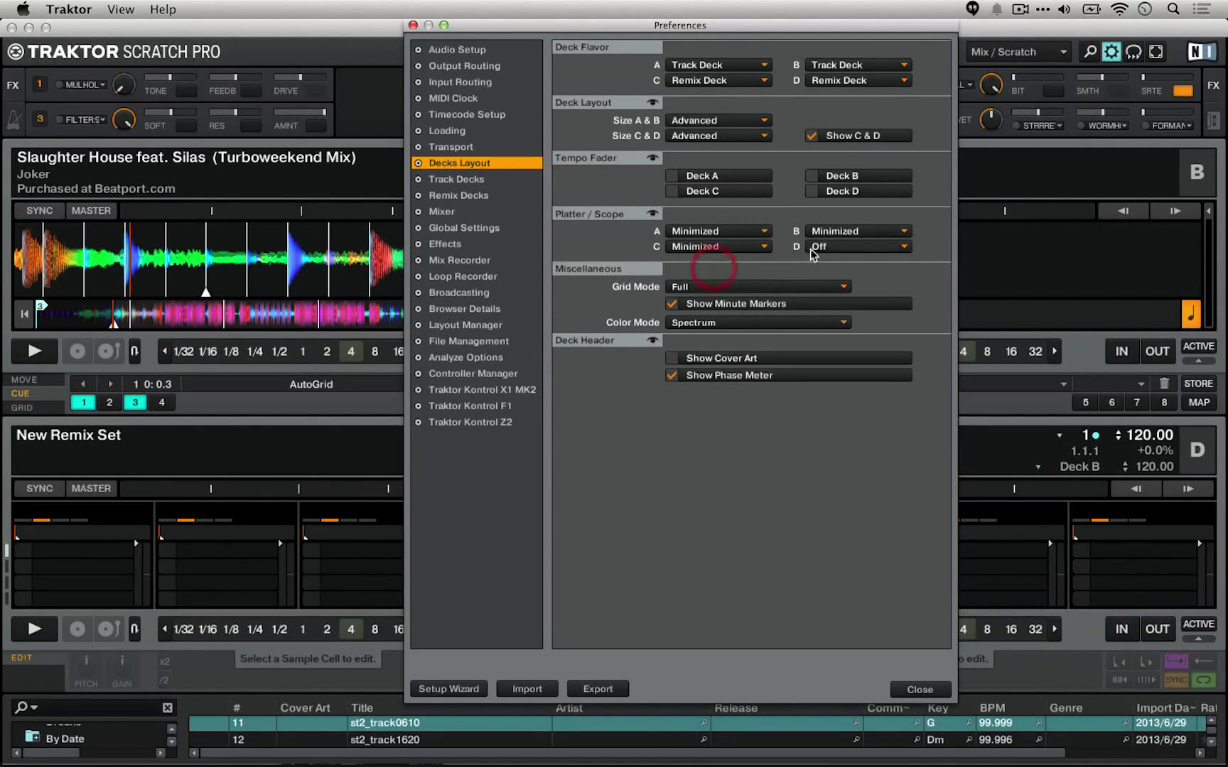
left_click(812, 249)
left_click(818, 265)
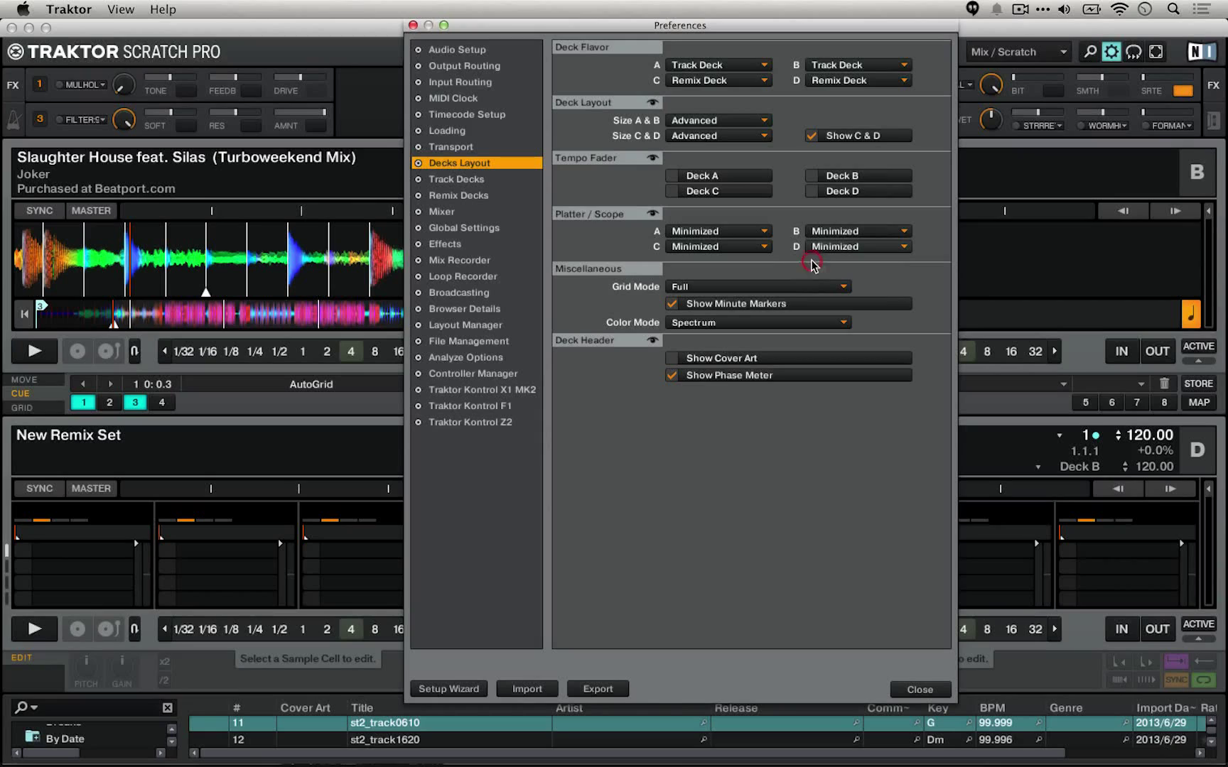
left_click(1208, 213)
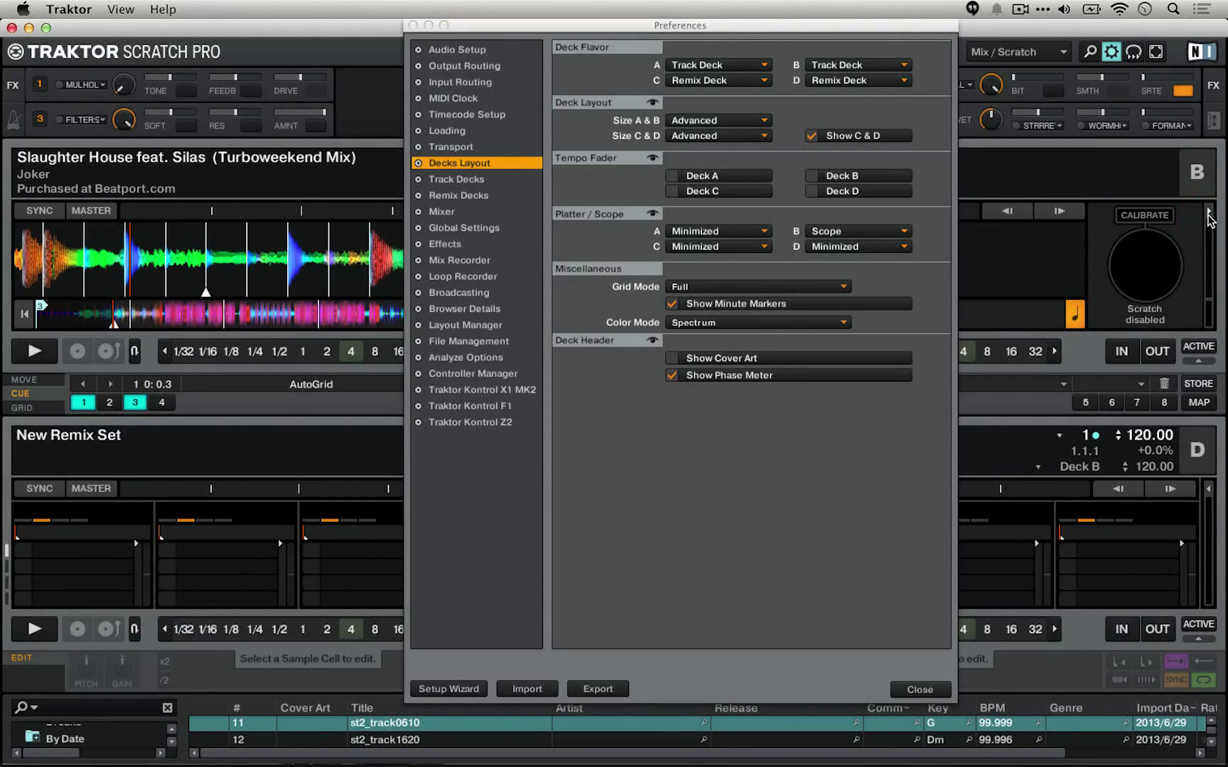
left_click(1208, 213)
left_click(1207, 213)
left_click(1208, 212)
left_click(1208, 212)
left_click(1208, 213)
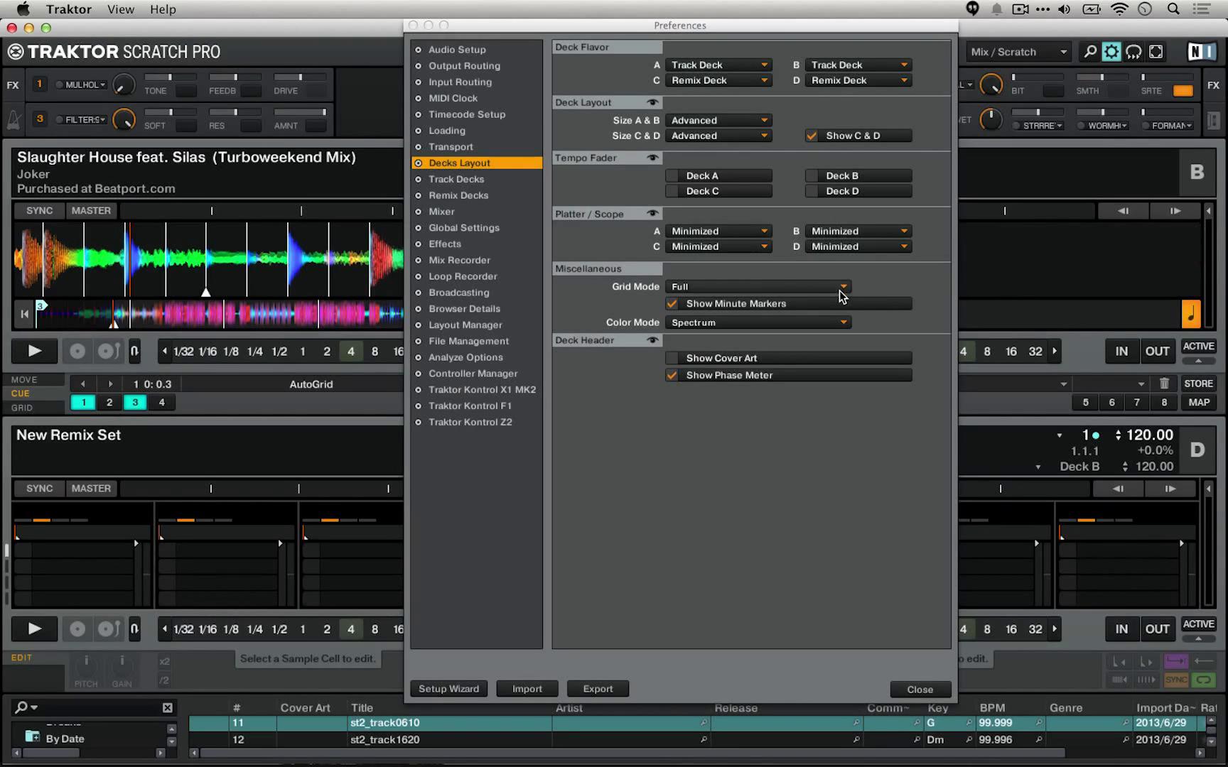
left_click(885, 233)
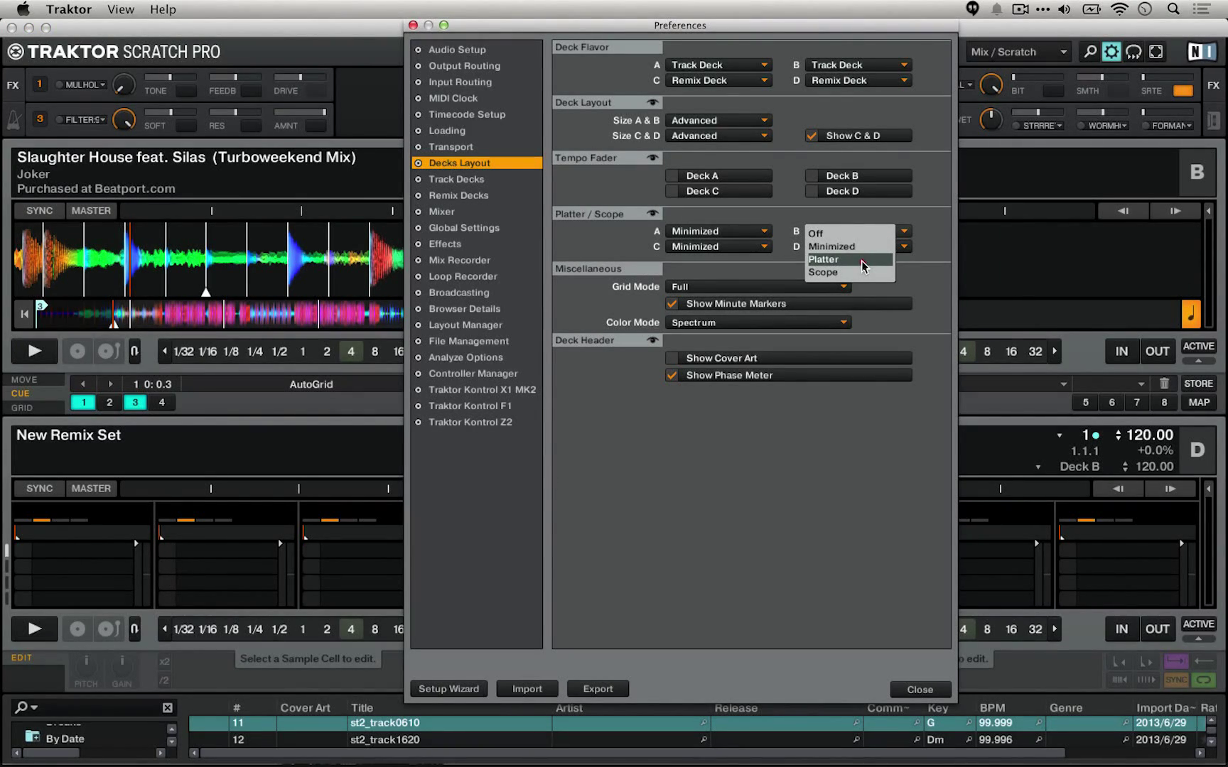
left_click(861, 261)
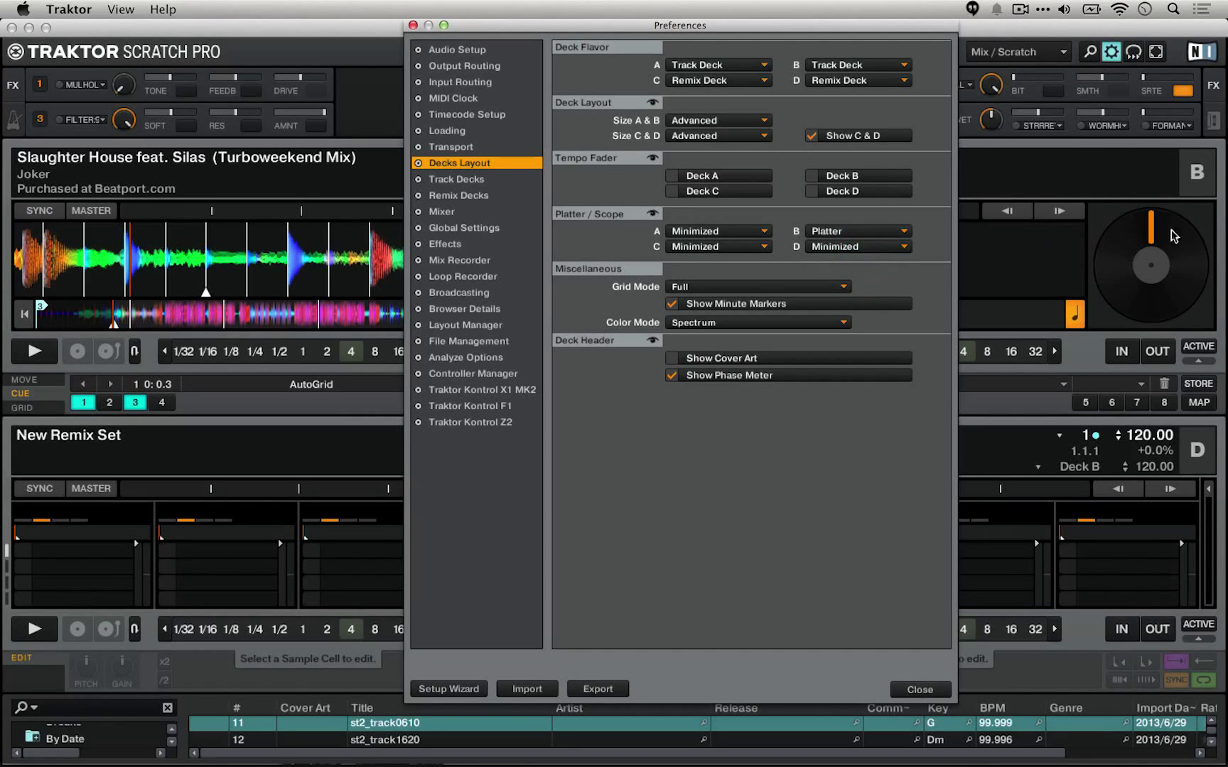
left_click(850, 231)
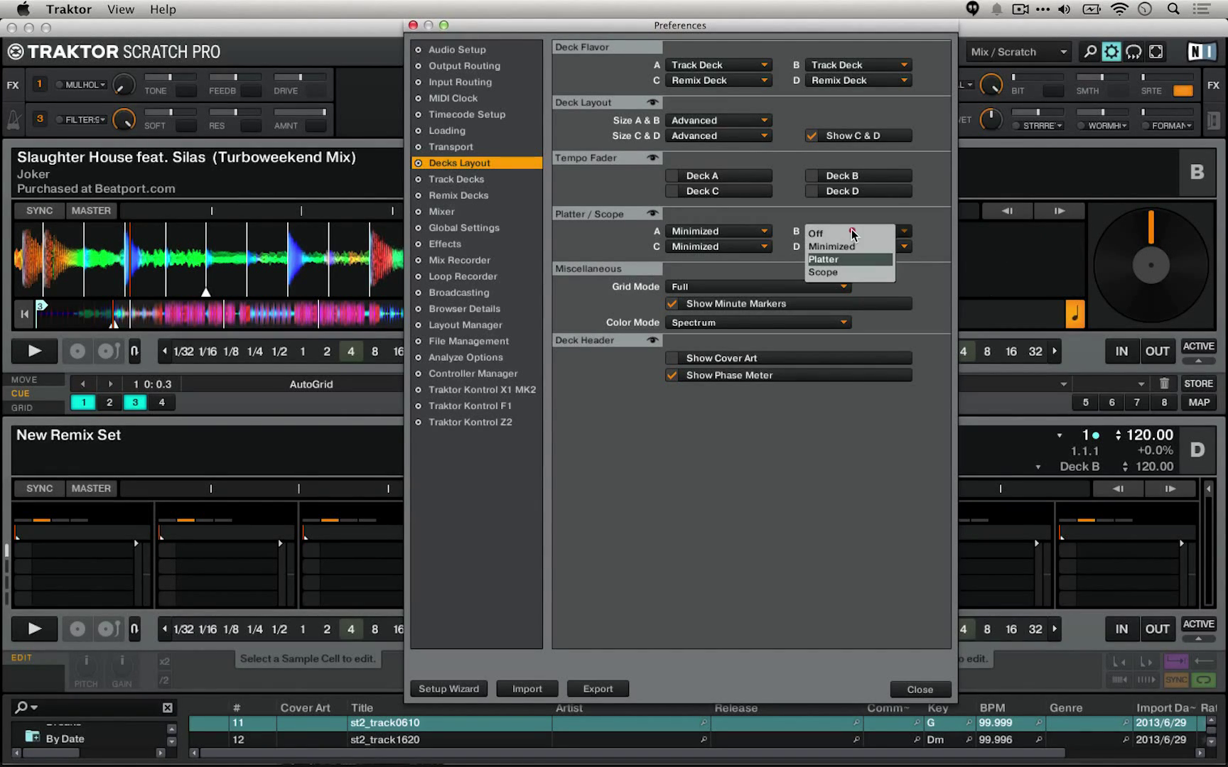
left_click(838, 273)
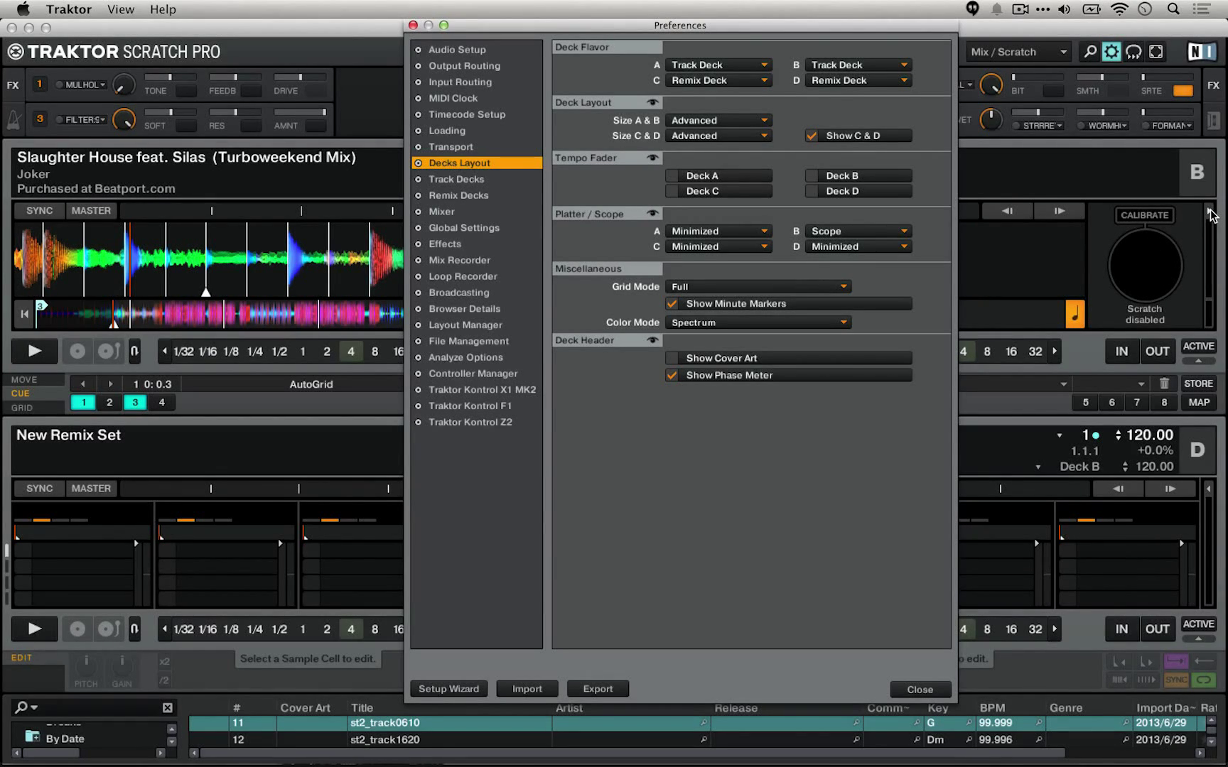
left_click(1210, 213)
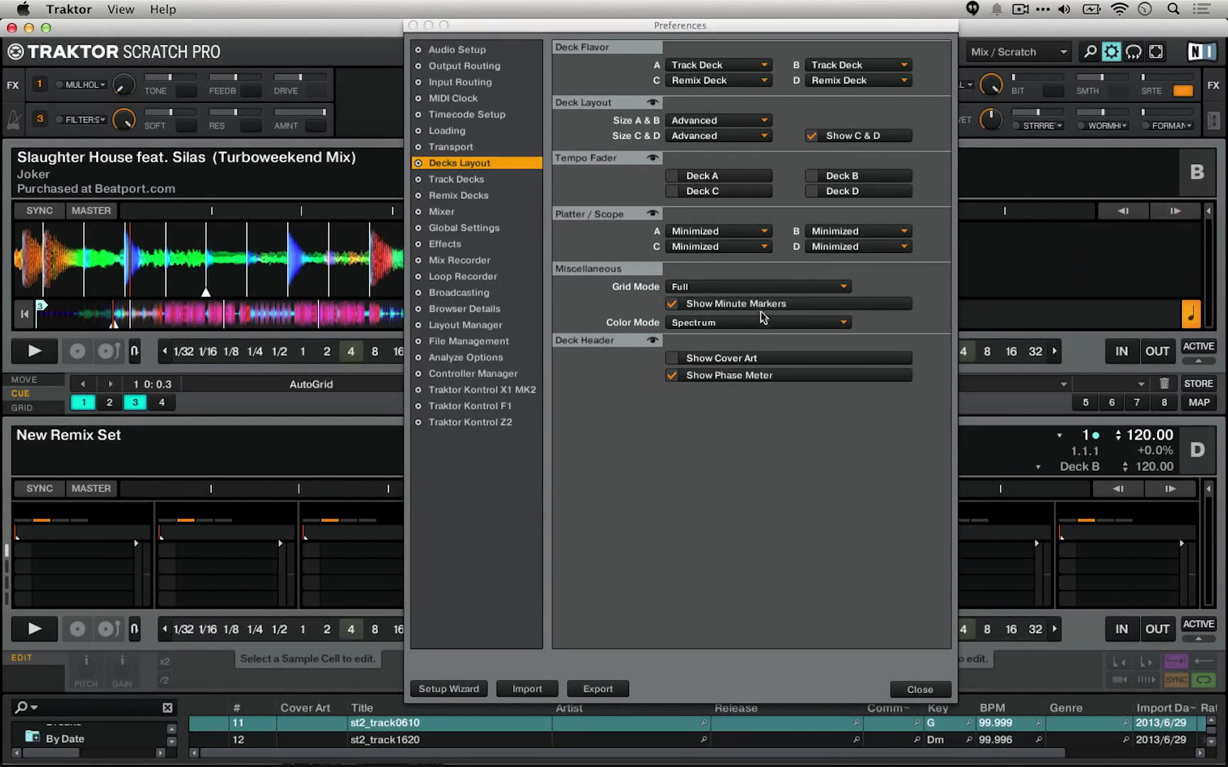
- Try the Dim, Ticks and Invisible grid modes, settling on Full
left_click(713, 287)
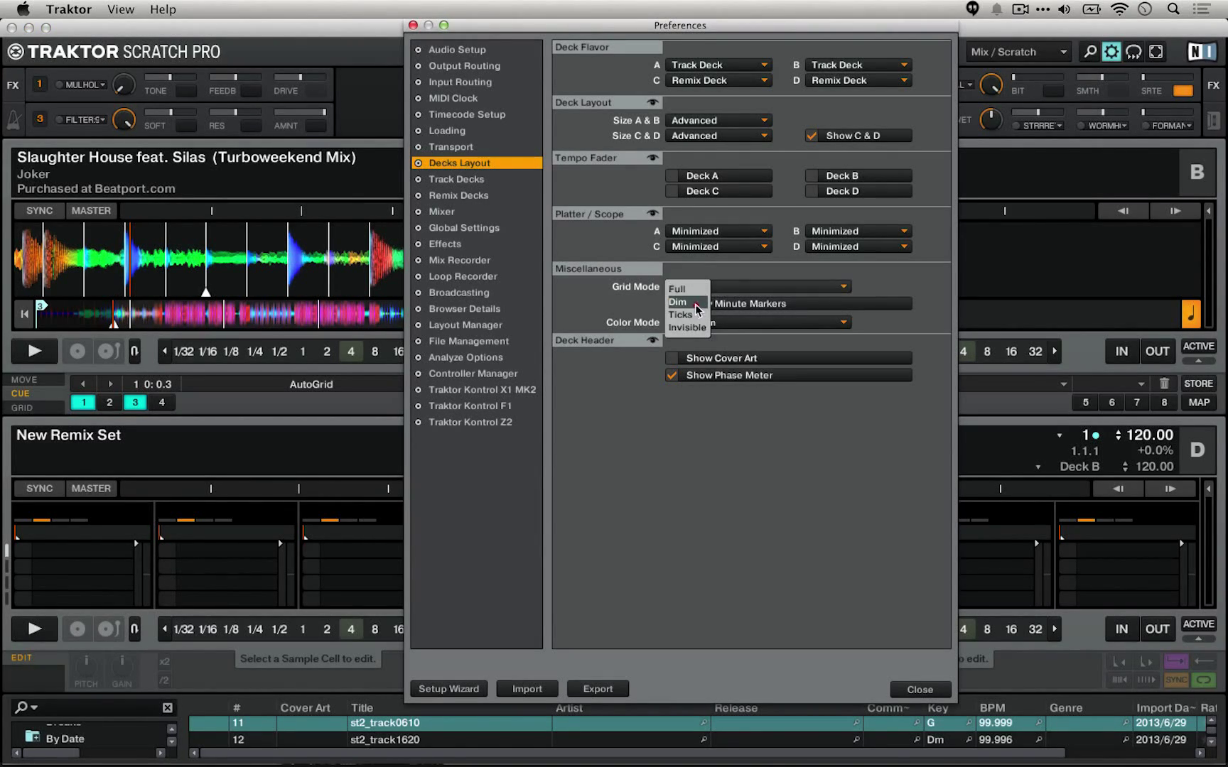
left_click(696, 309)
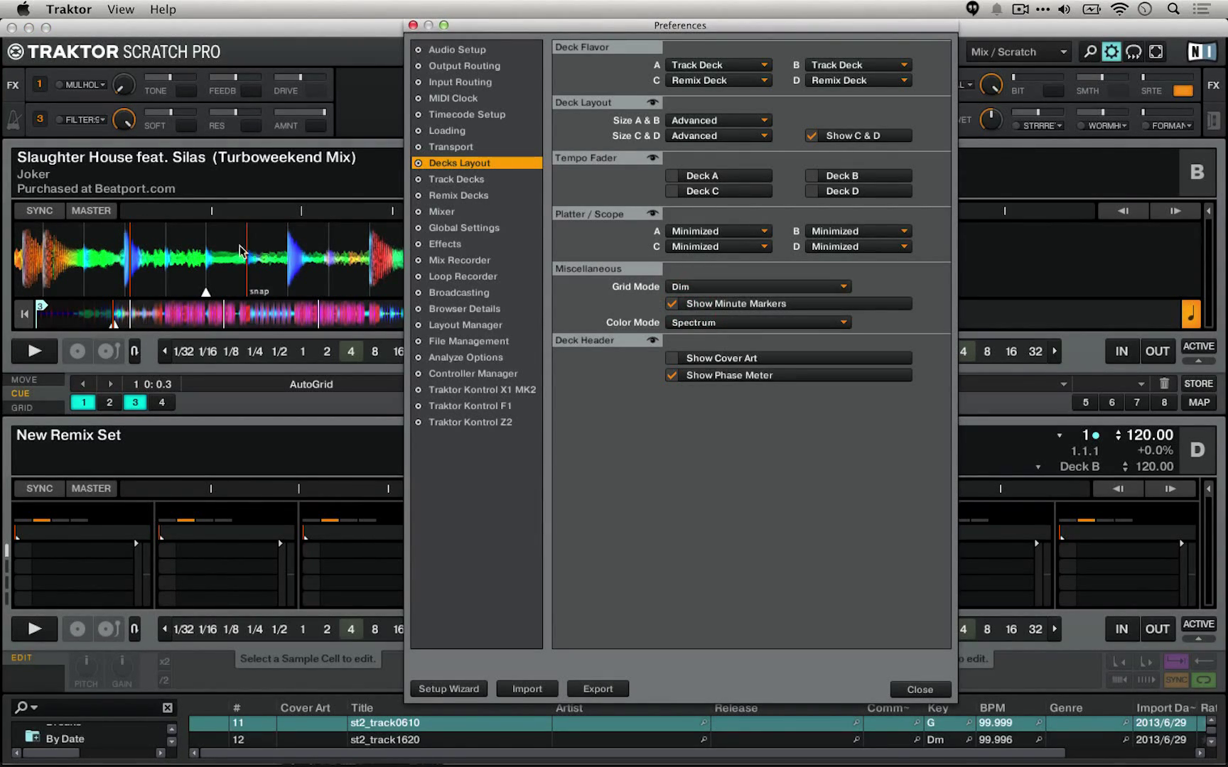
left_click(742, 288)
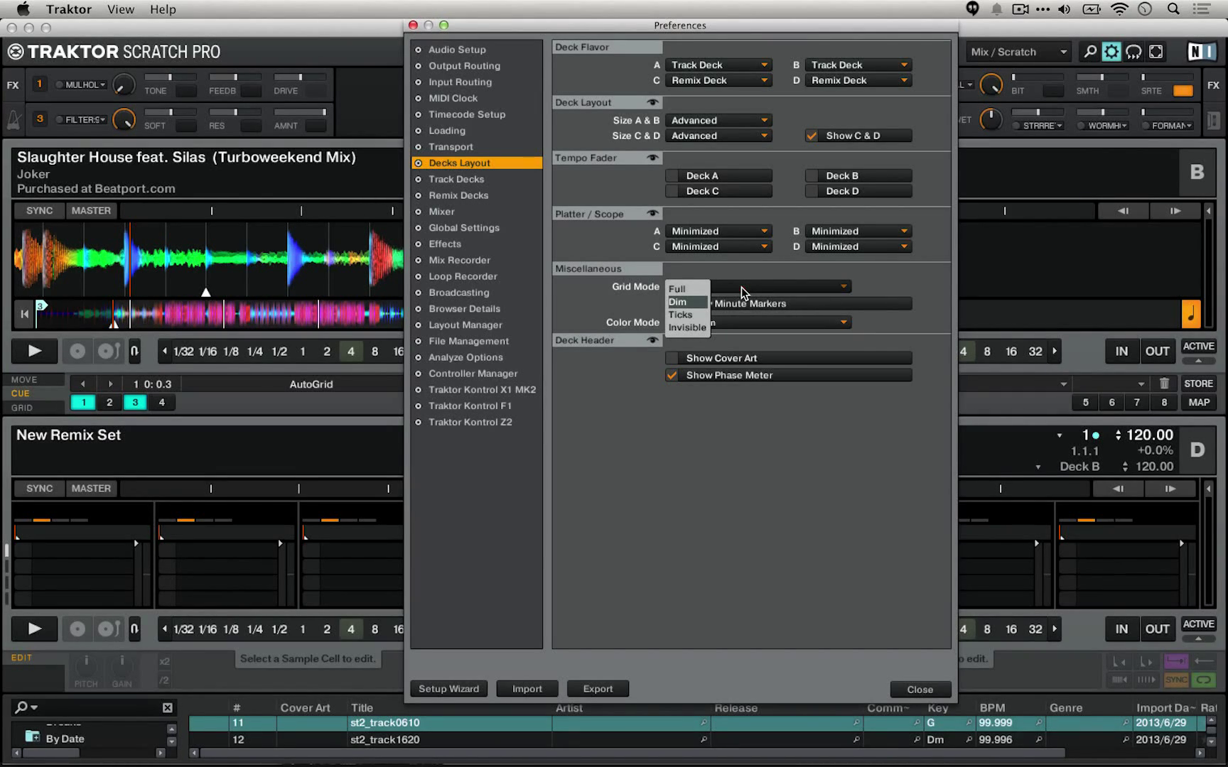
left_click(694, 288)
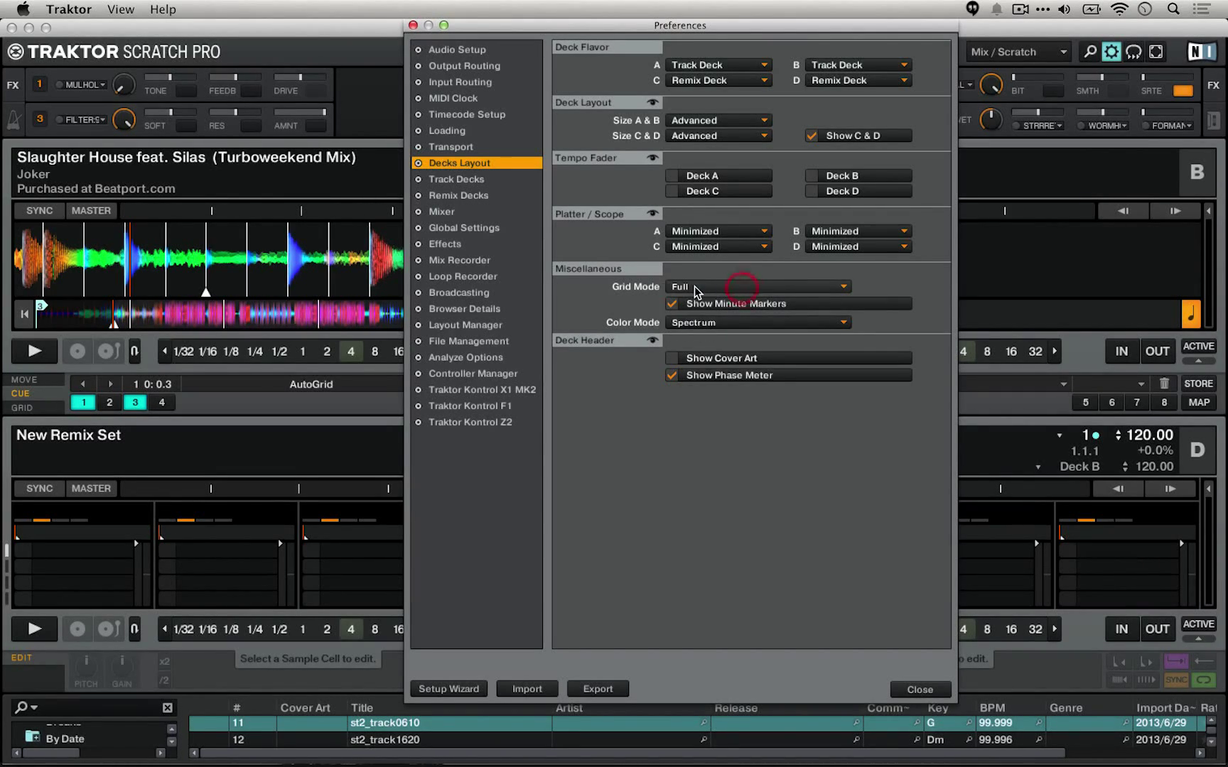
left_click(719, 283)
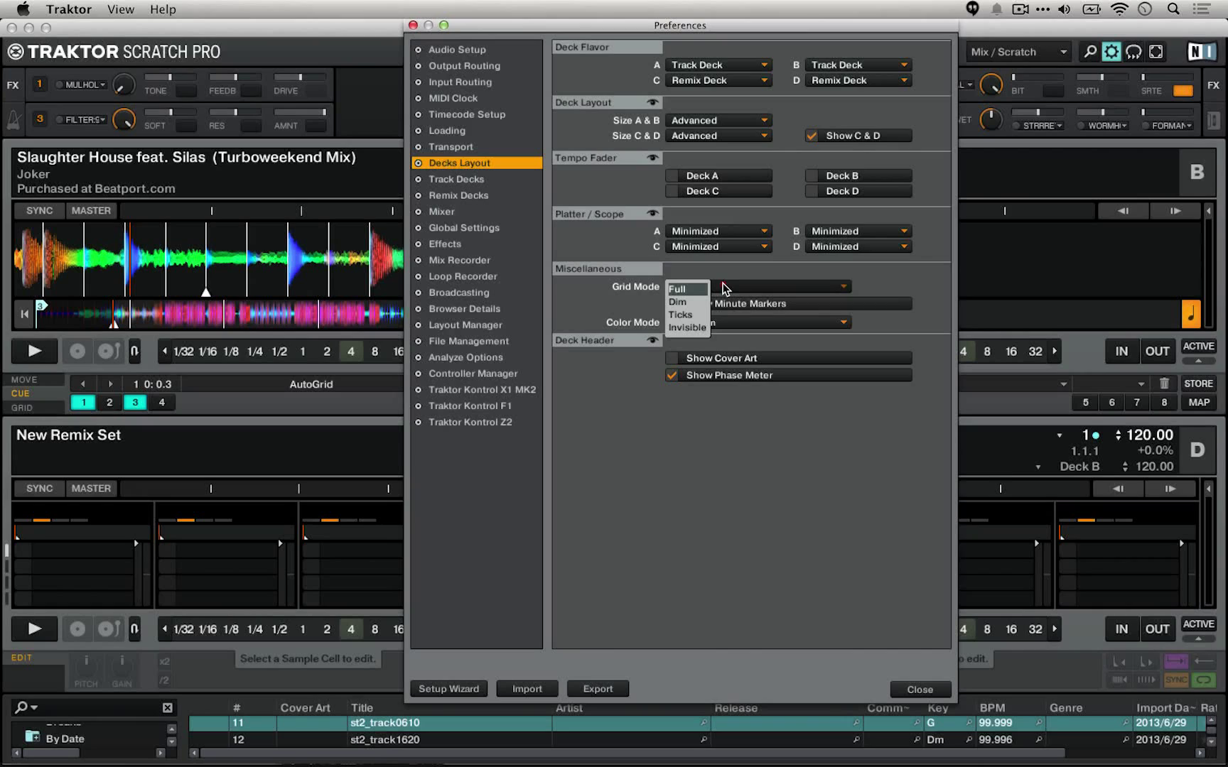
left_click(706, 316)
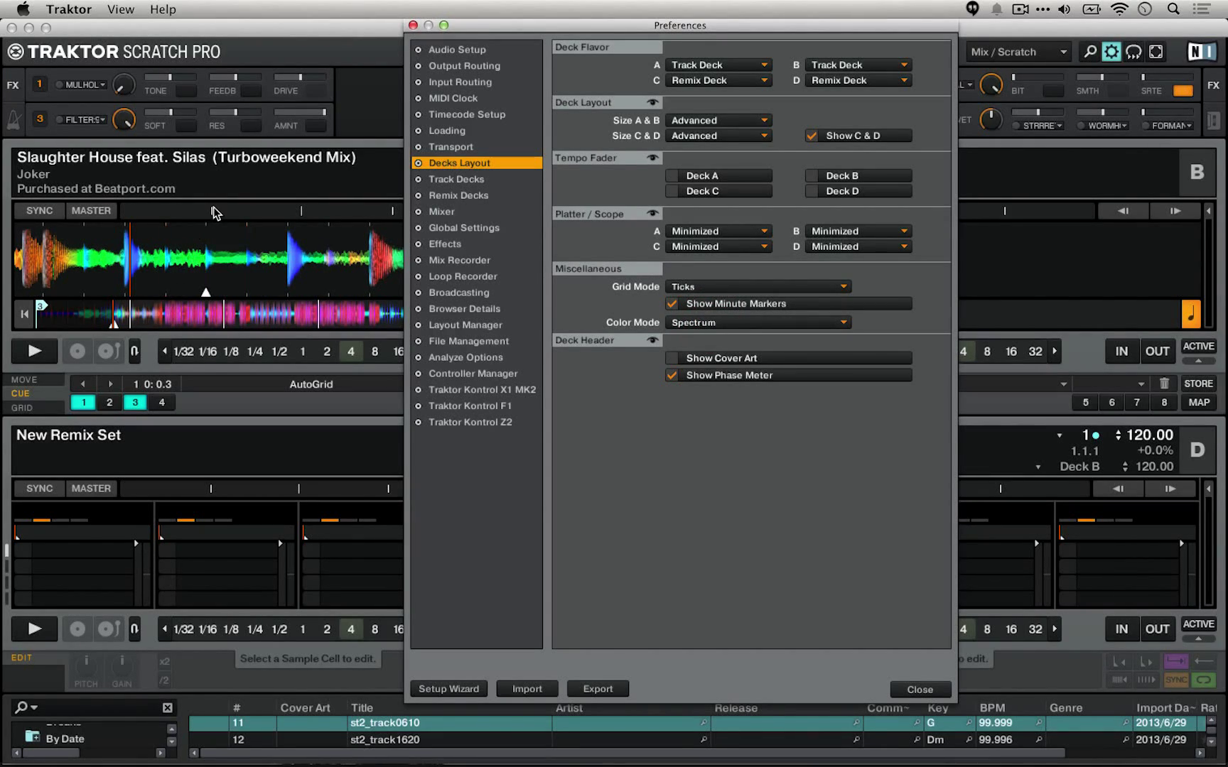
left_click(708, 282)
left_click(696, 329)
left_click(724, 287)
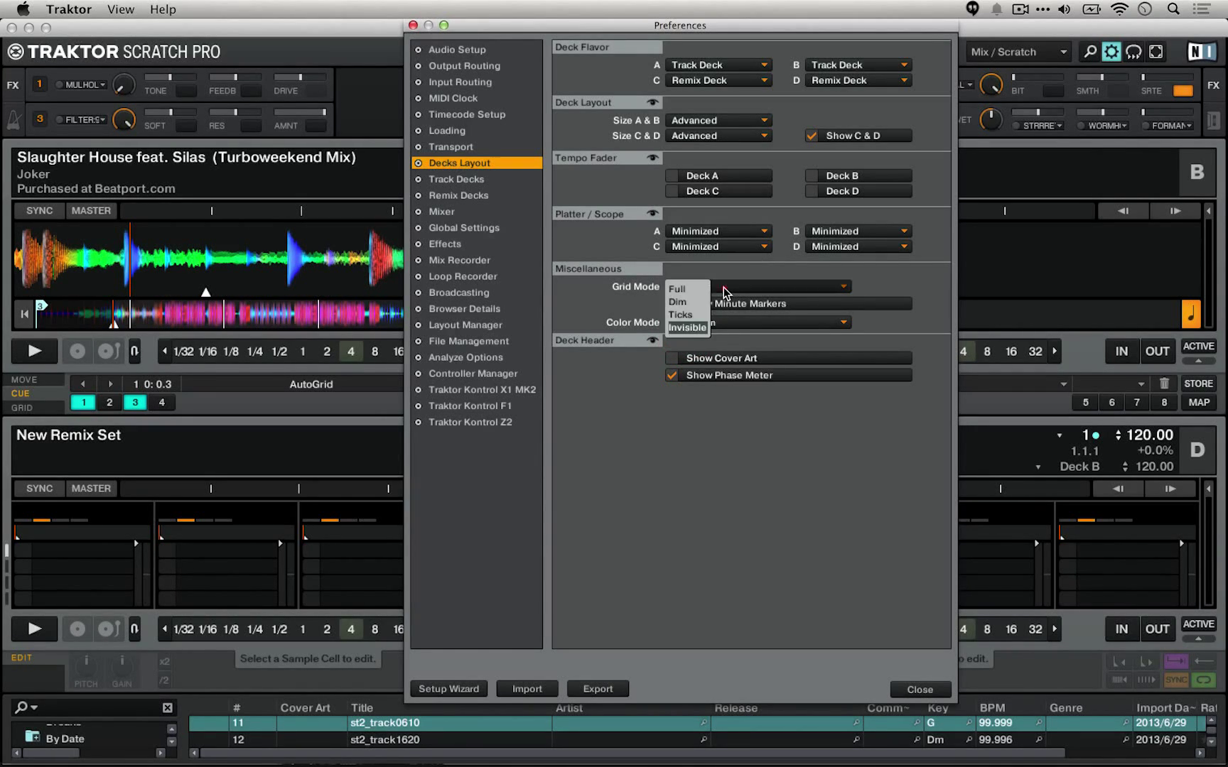
left_click(691, 291)
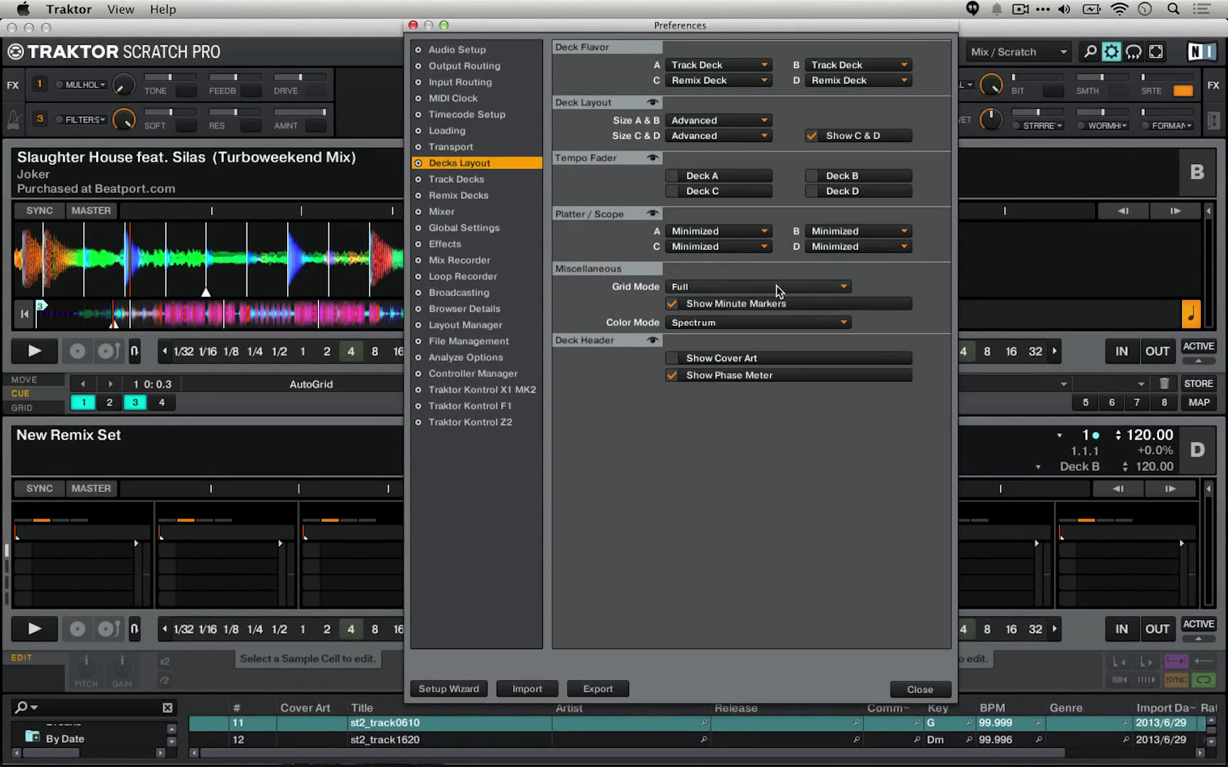
left_click(728, 306)
left_click(728, 308)
left_click(671, 305)
left_click(662, 307)
left_click_drag(601, 25, 769, 4)
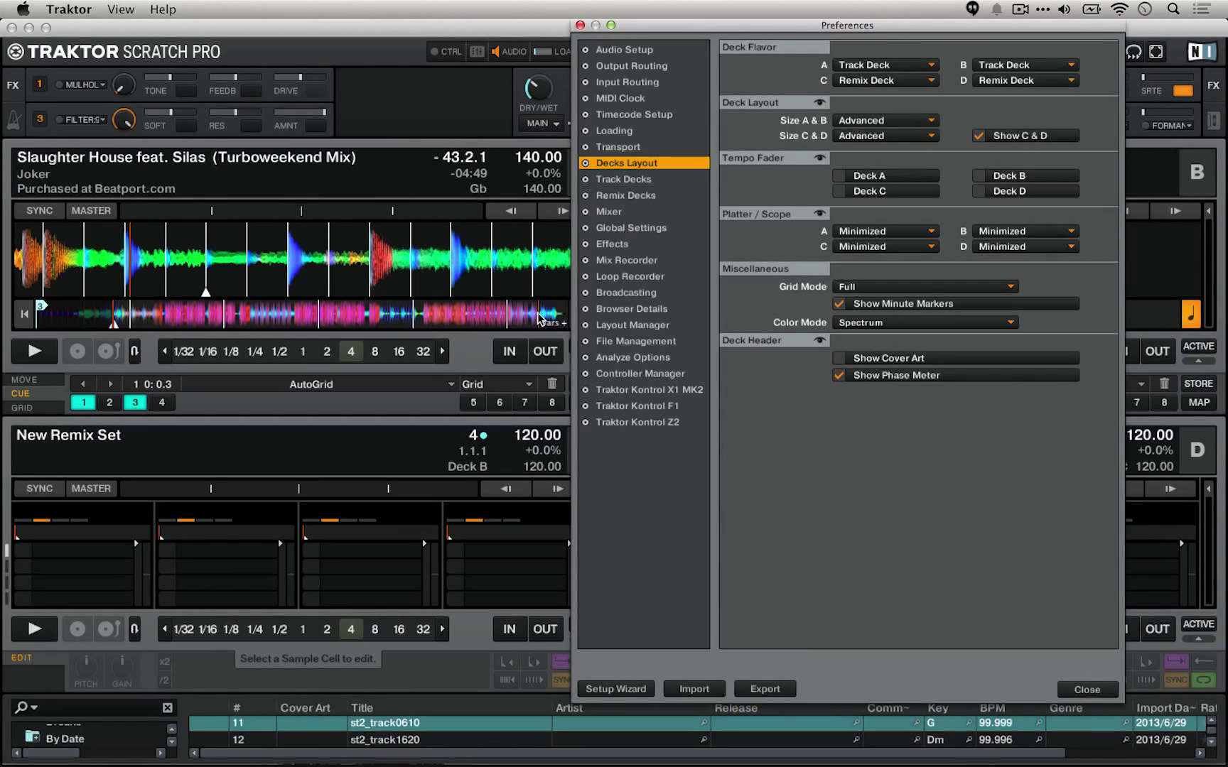
left_click(895, 360)
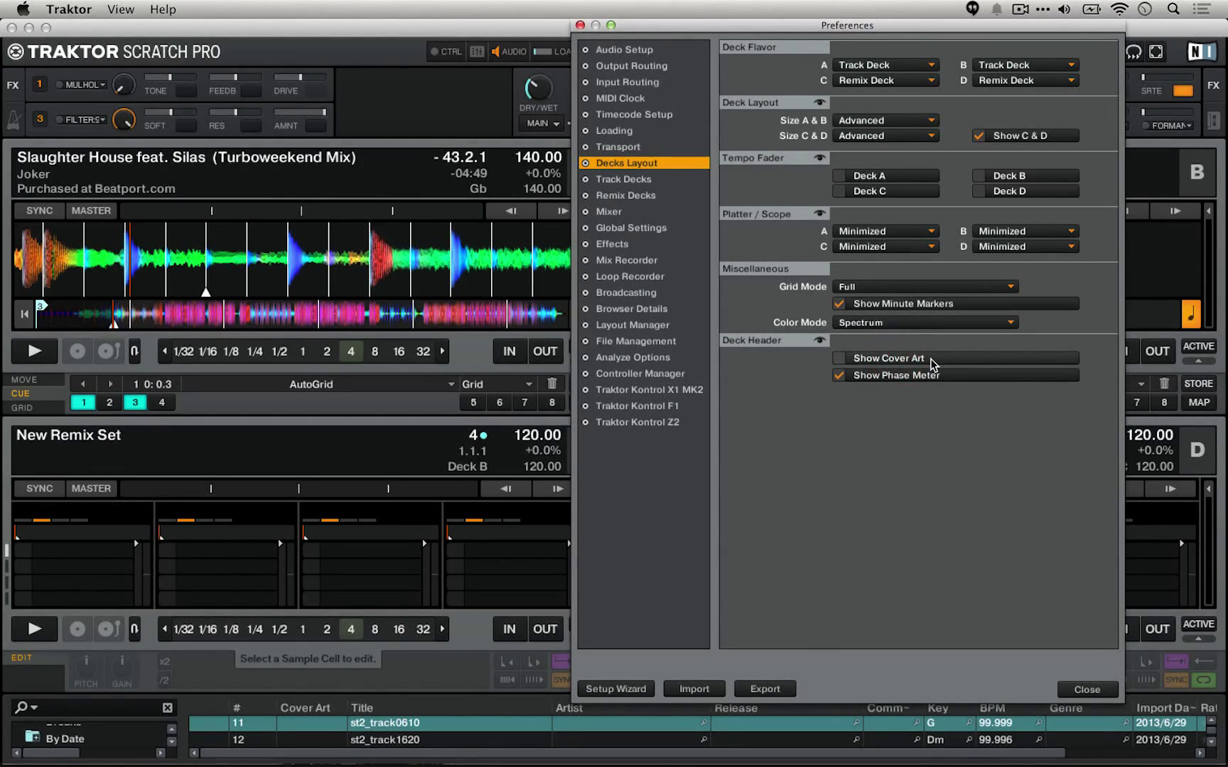
left_click(933, 359)
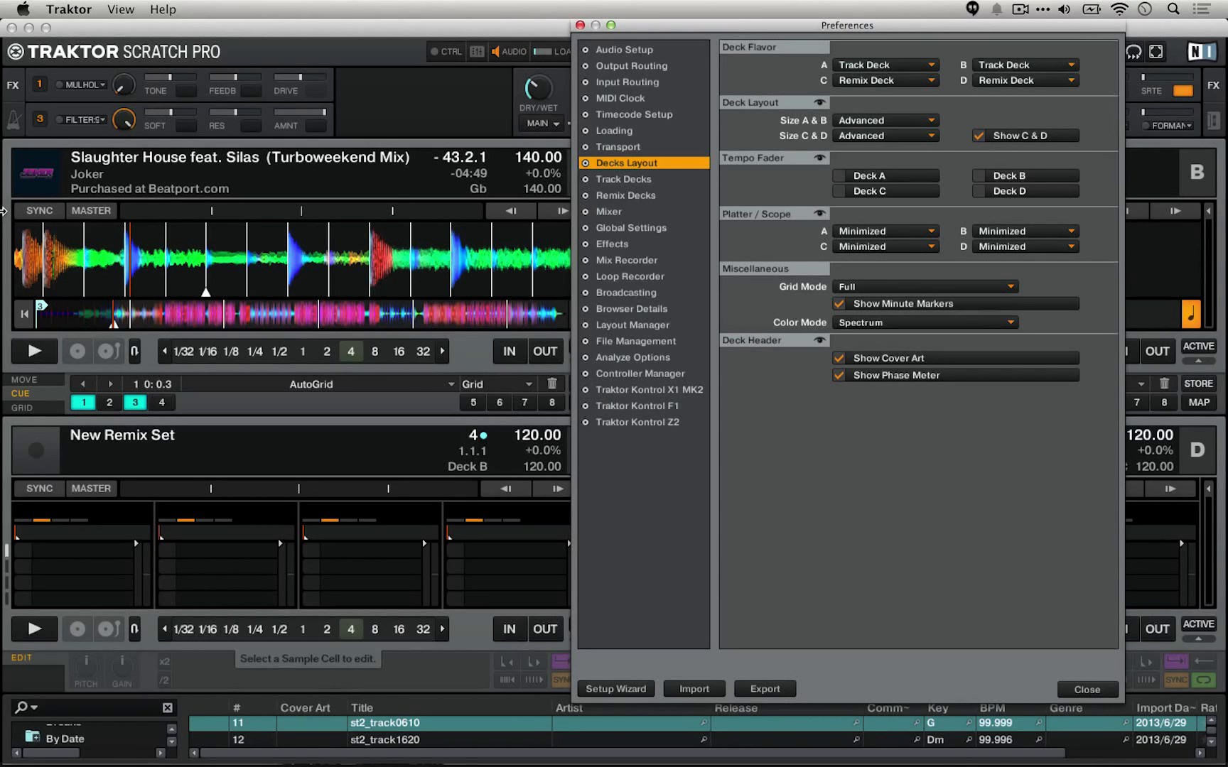
left_click(841, 359)
left_click(840, 359)
left_click(840, 359)
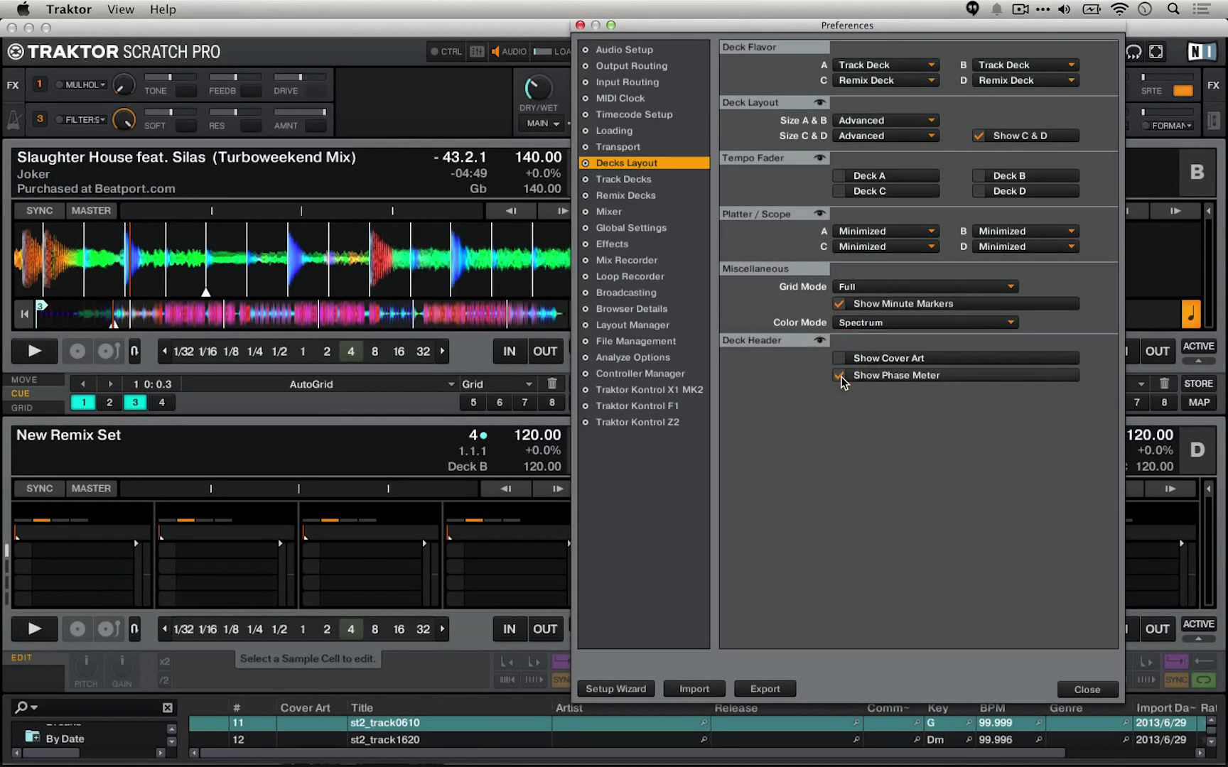
left_click(841, 375)
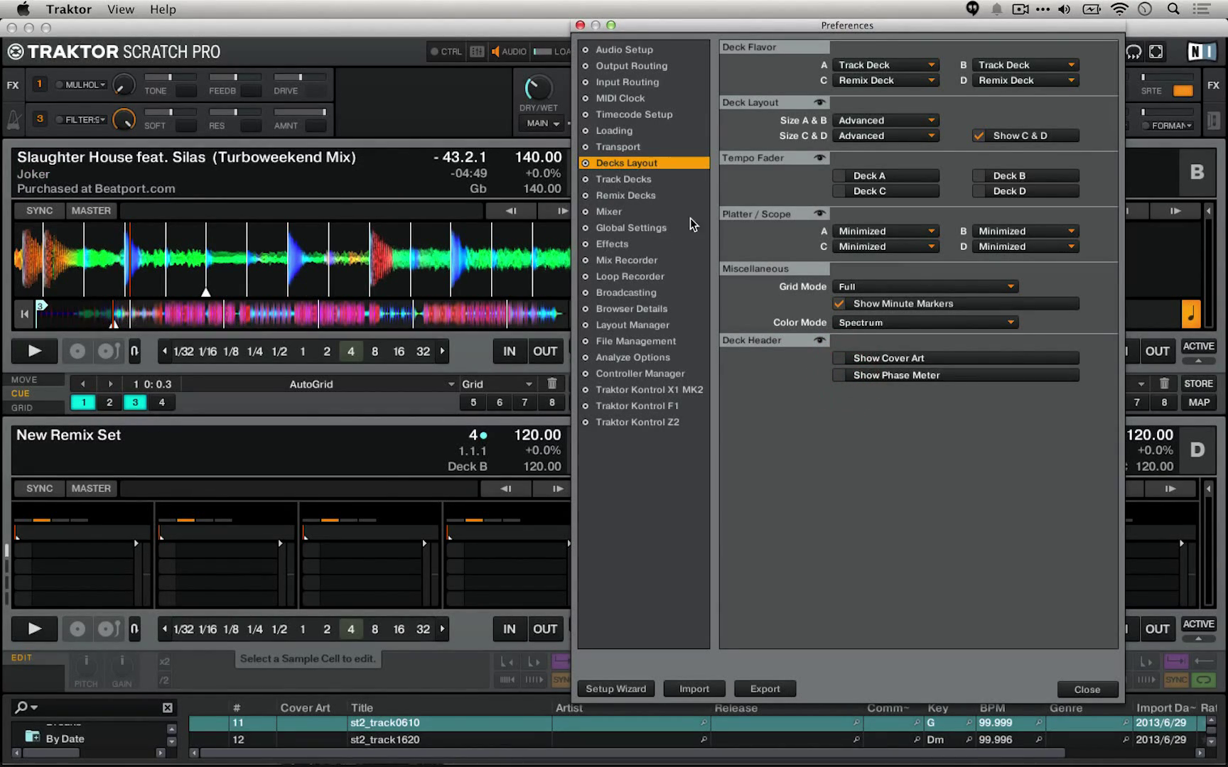
left_click(915, 378)
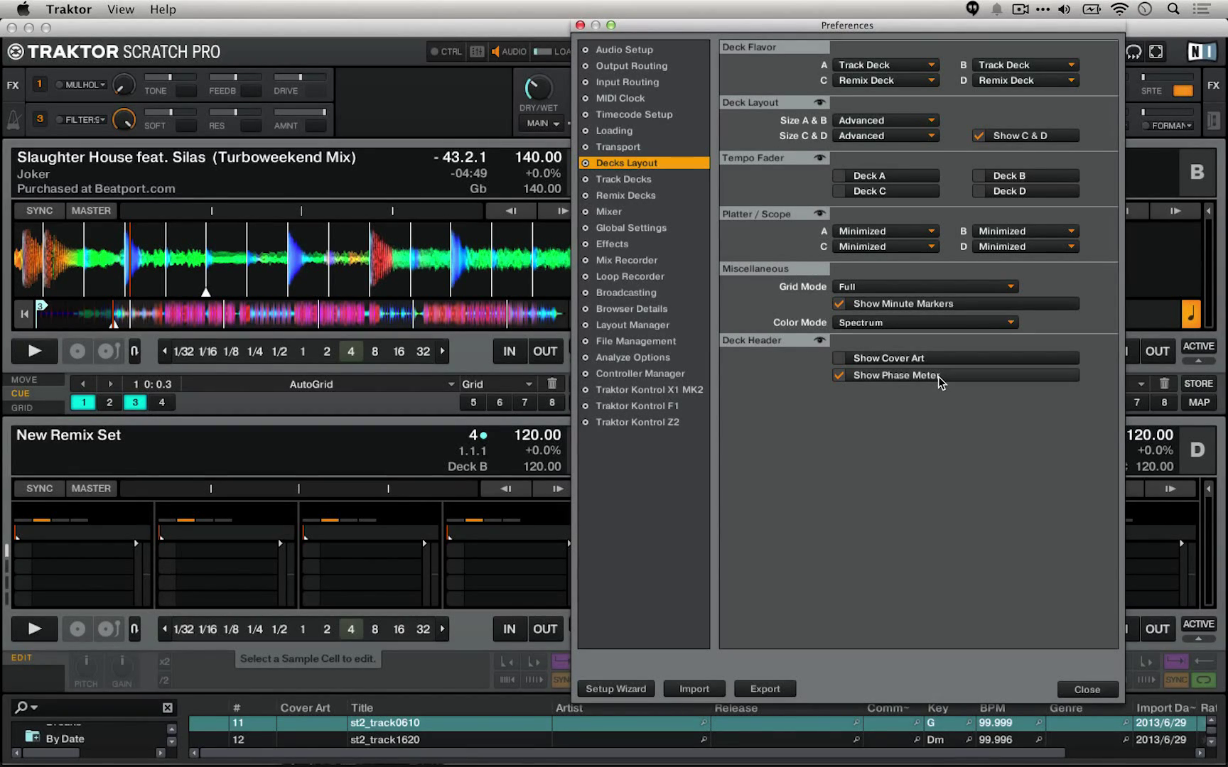
left_click(633, 146)
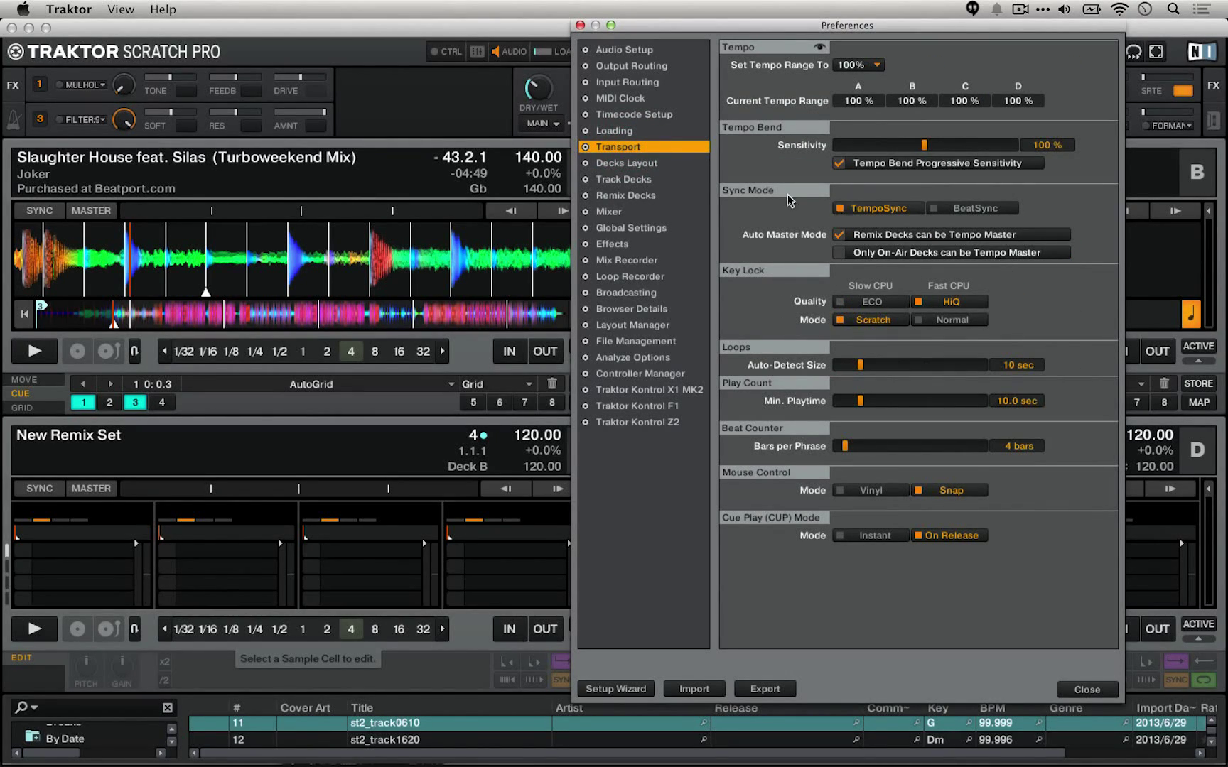
left_click(614, 159)
left_click(615, 147)
left_click(608, 163)
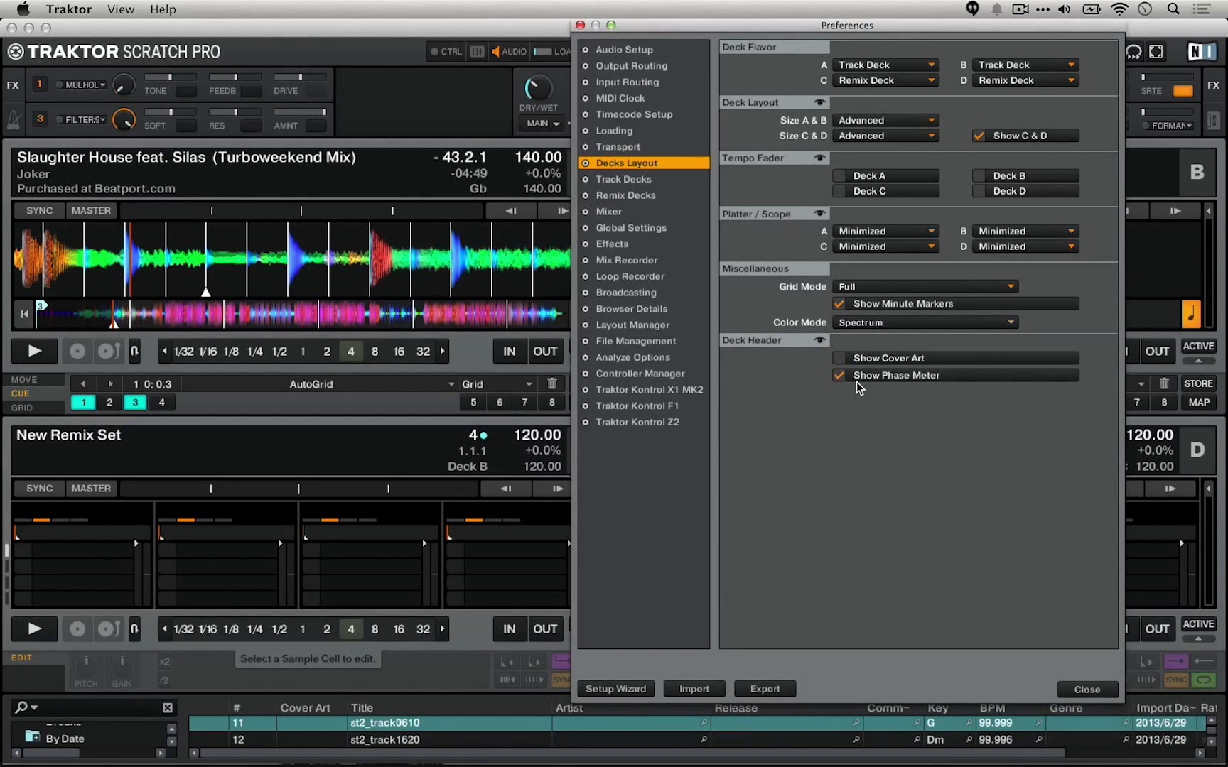
- Open the Track Decks page and move Preferences off deck A's waveform
left_click(625, 182)
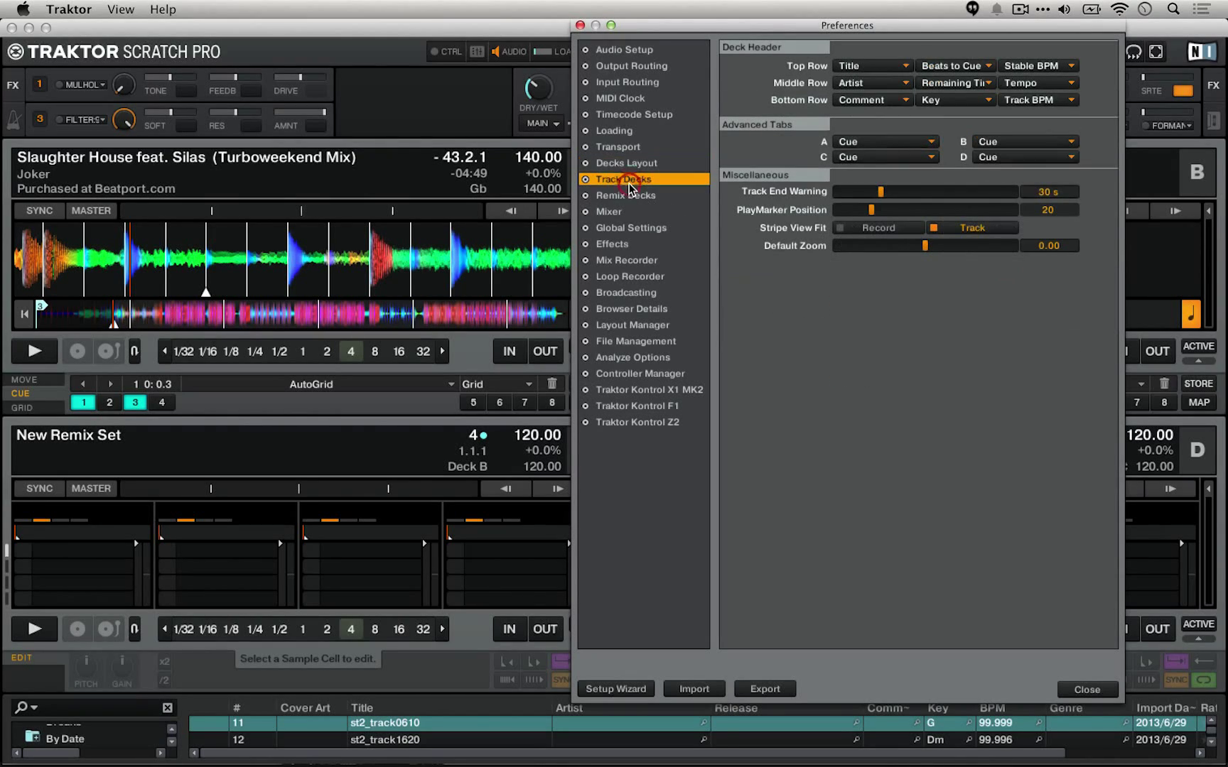
left_click_drag(693, 28, 324, 258)
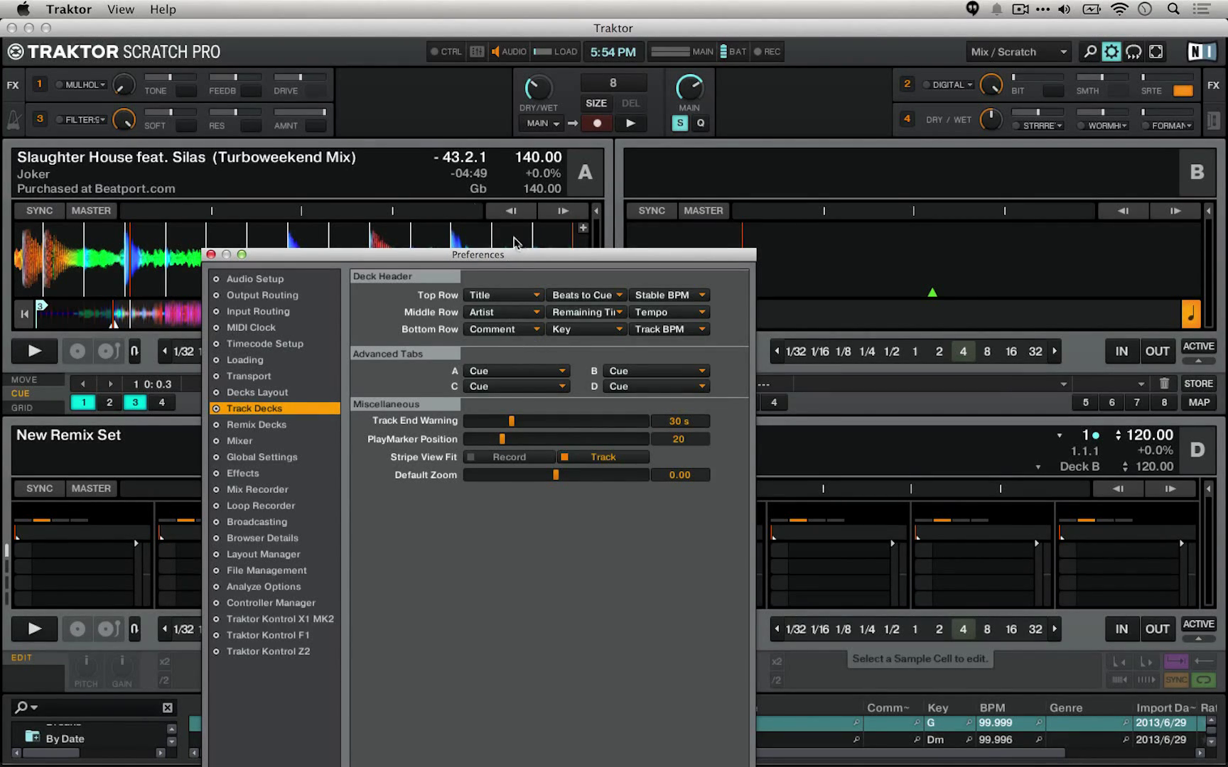
left_click_drag(348, 255, 573, 392)
- Set cue point 4 on deck A at 1:20.0, then briefly play and stop the deck
left_click(255, 316)
left_click(162, 318)
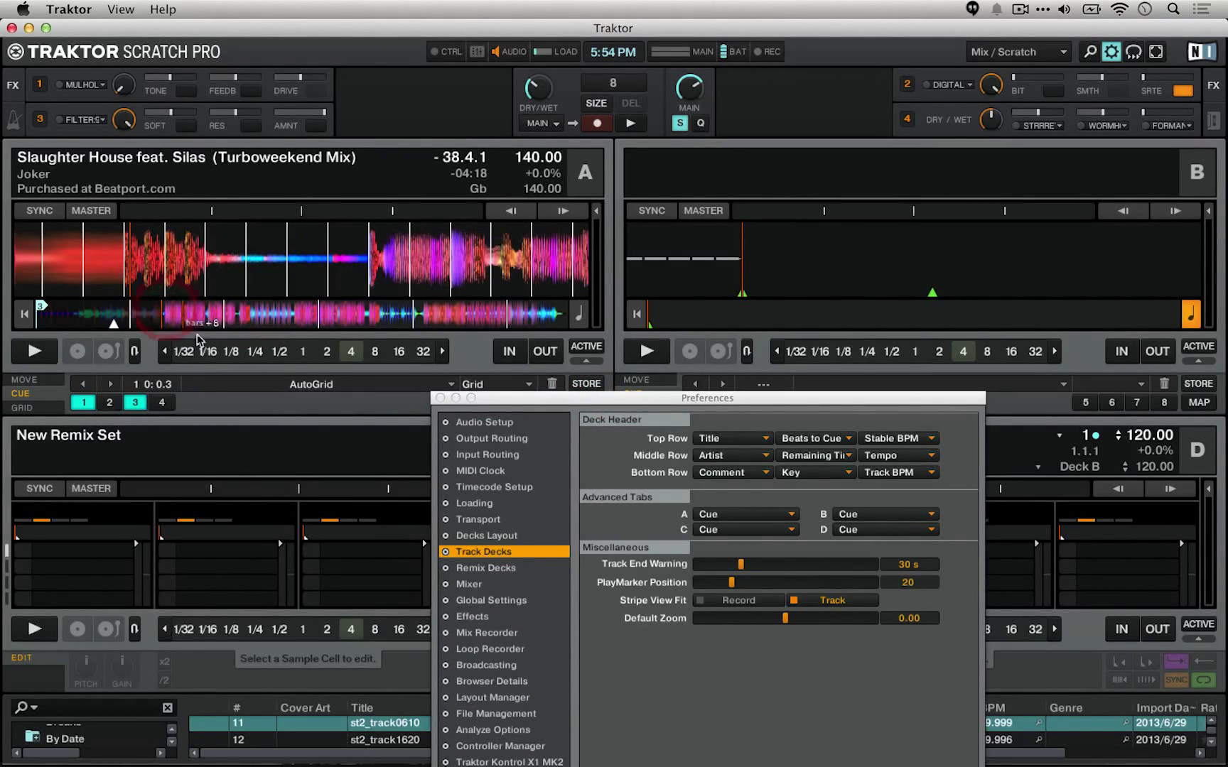
left_click(162, 402)
left_click_drag(79, 292, 90, 265)
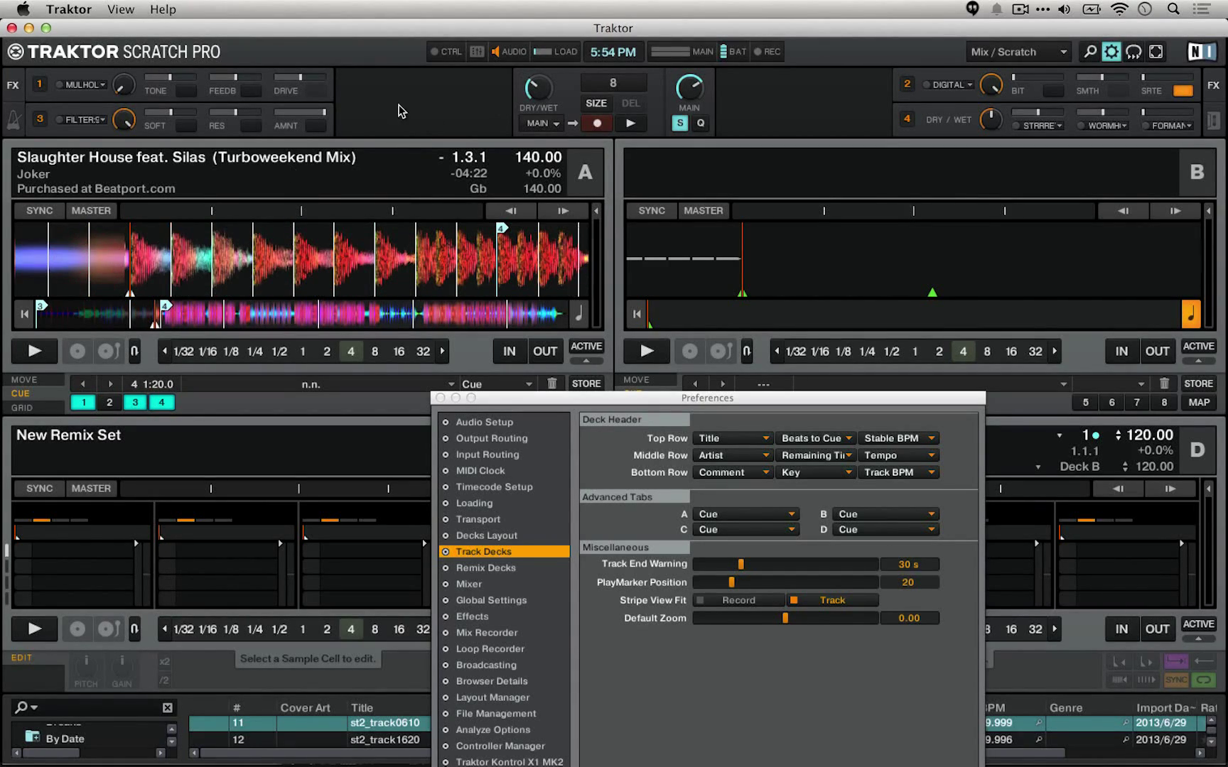
left_click(33, 351)
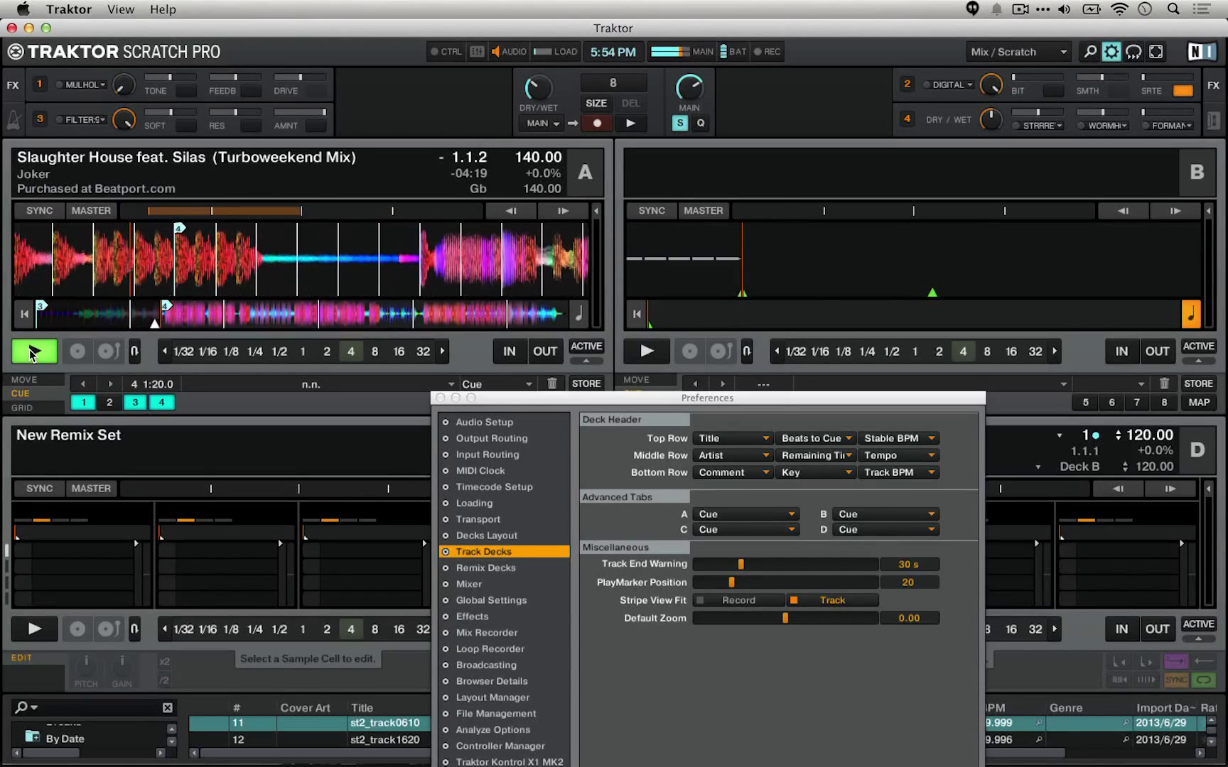
left_click(32, 351)
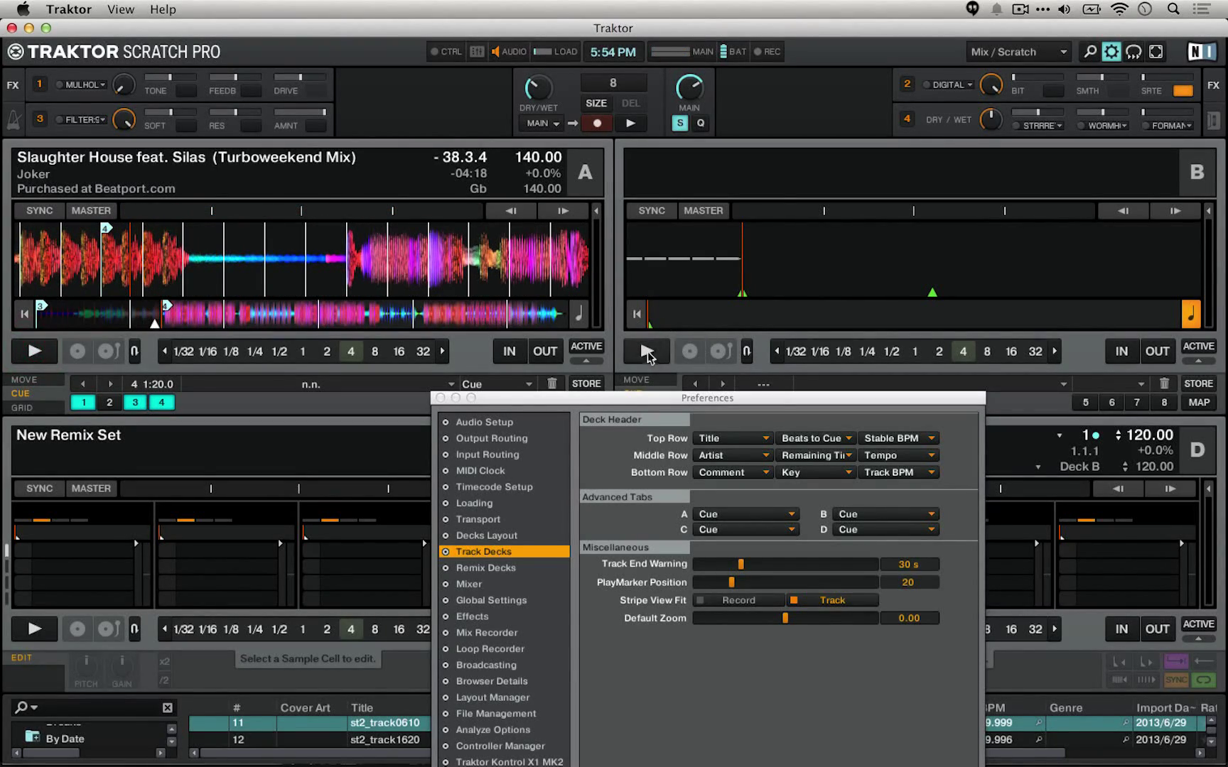
left_click_drag(611, 399, 830, 249)
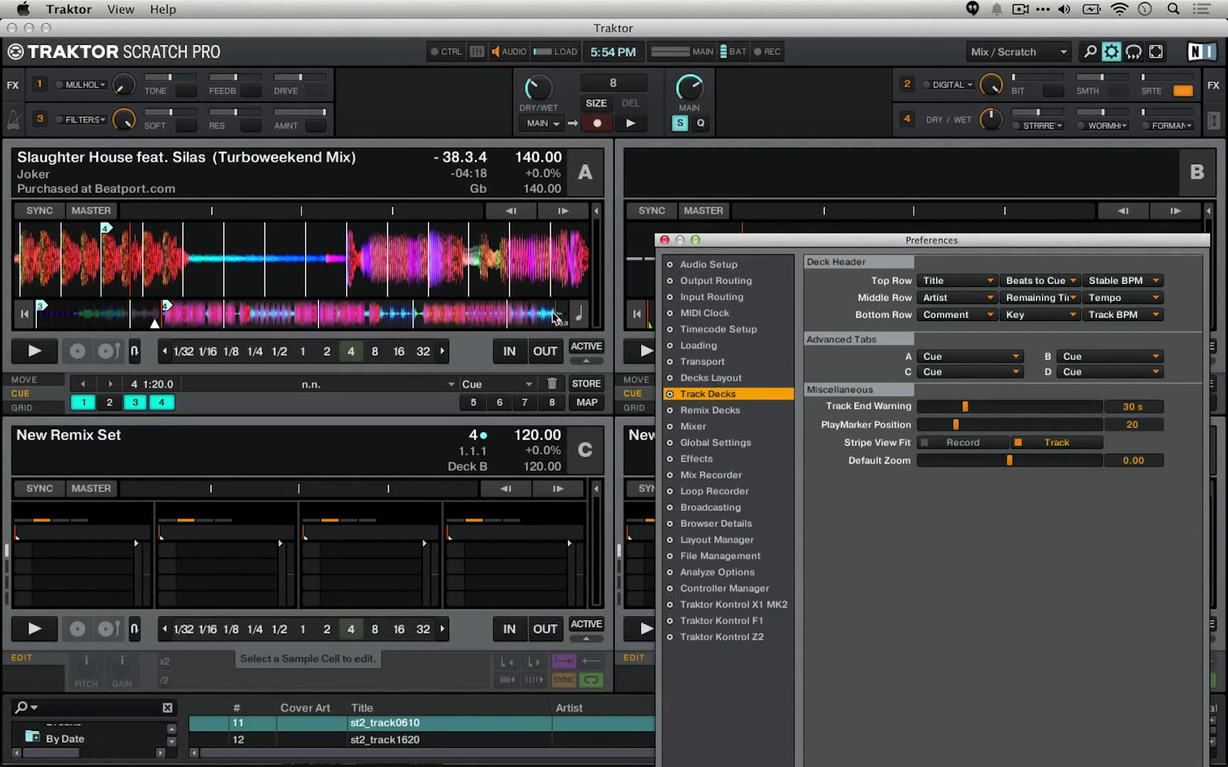
left_click_drag(827, 245, 797, 49)
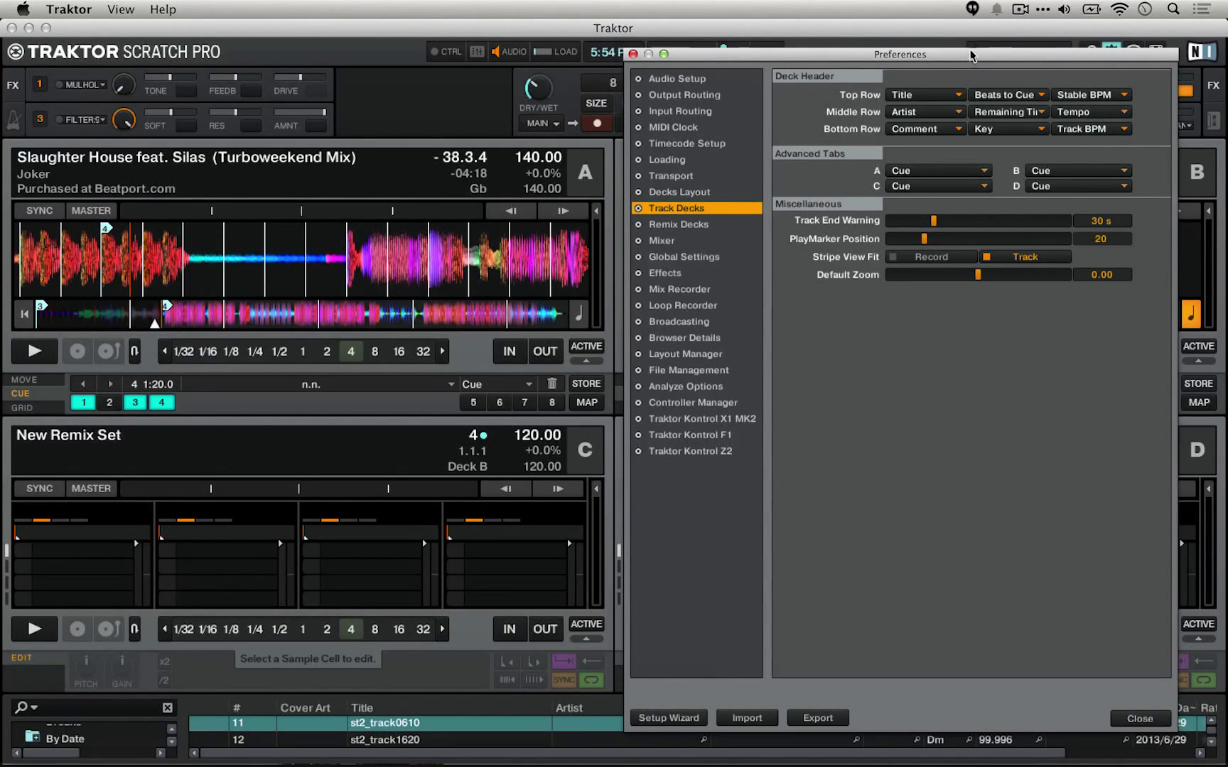
left_click_drag(970, 53, 881, 12)
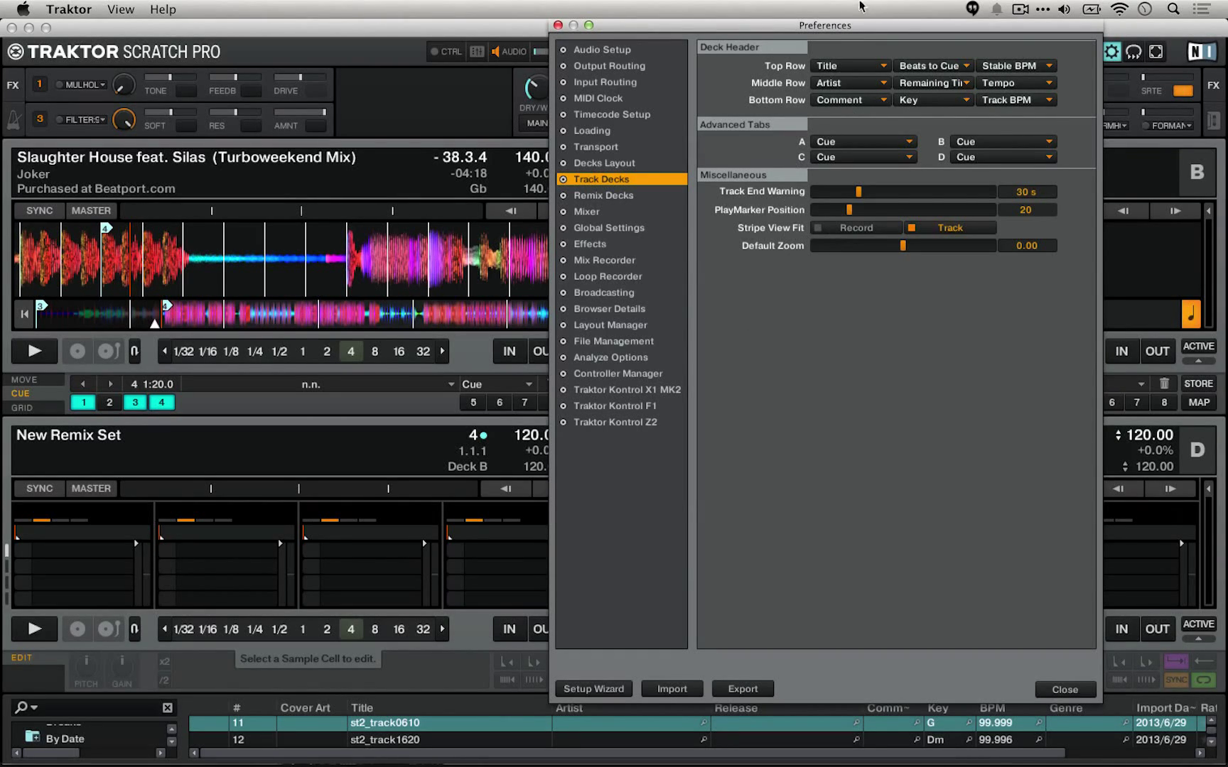
left_click_drag(826, 28, 650, 34)
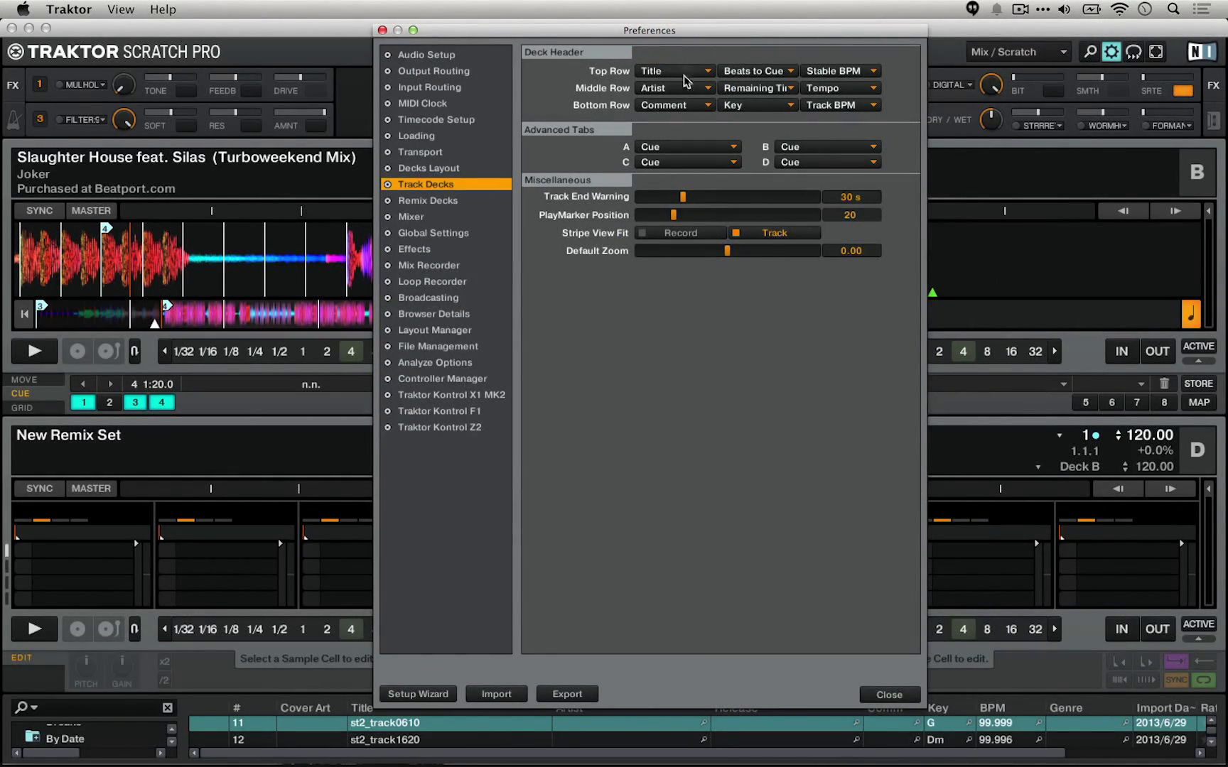
left_click(680, 147)
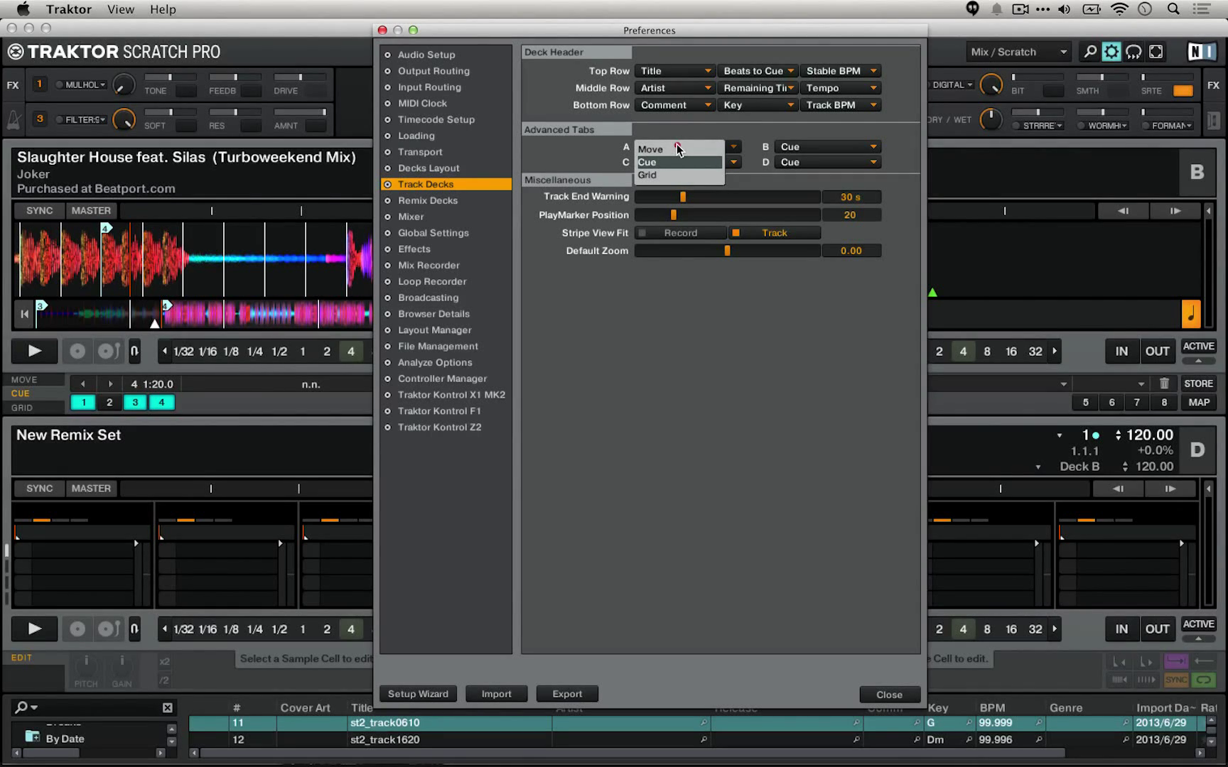
left_click(677, 148)
left_click(22, 394)
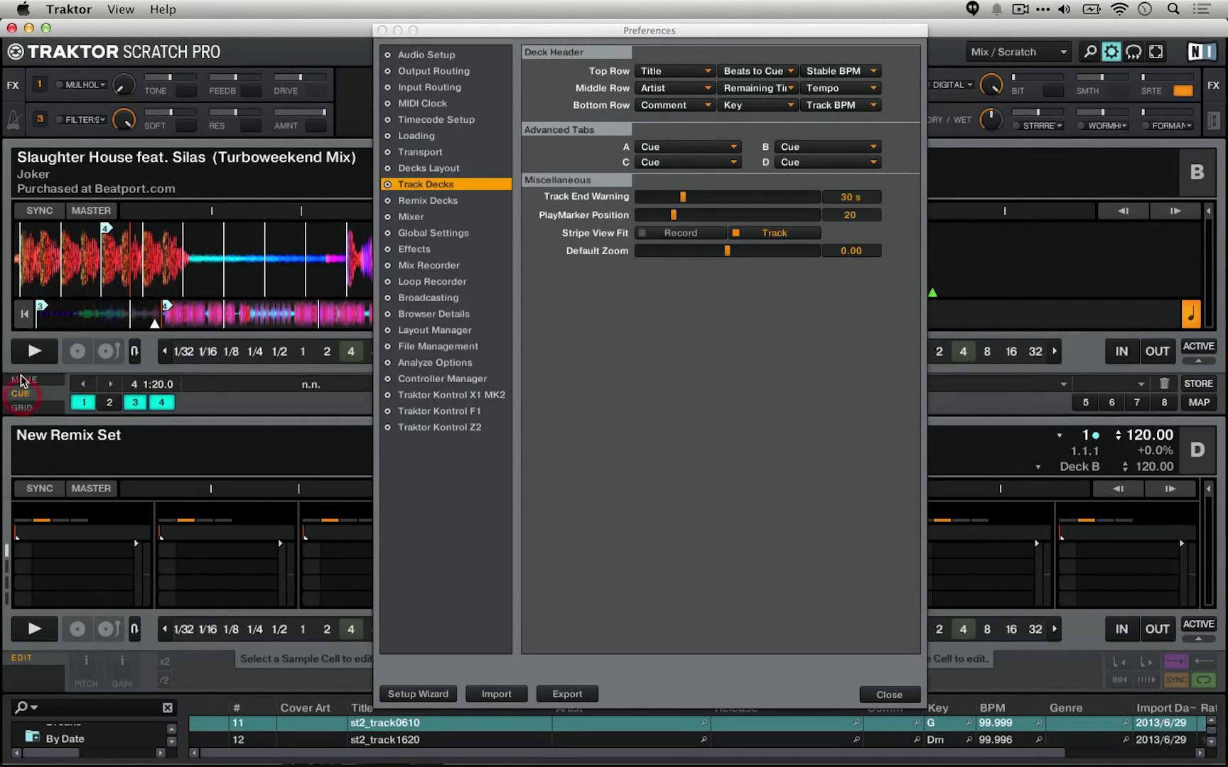
left_click(22, 381)
left_click(21, 393)
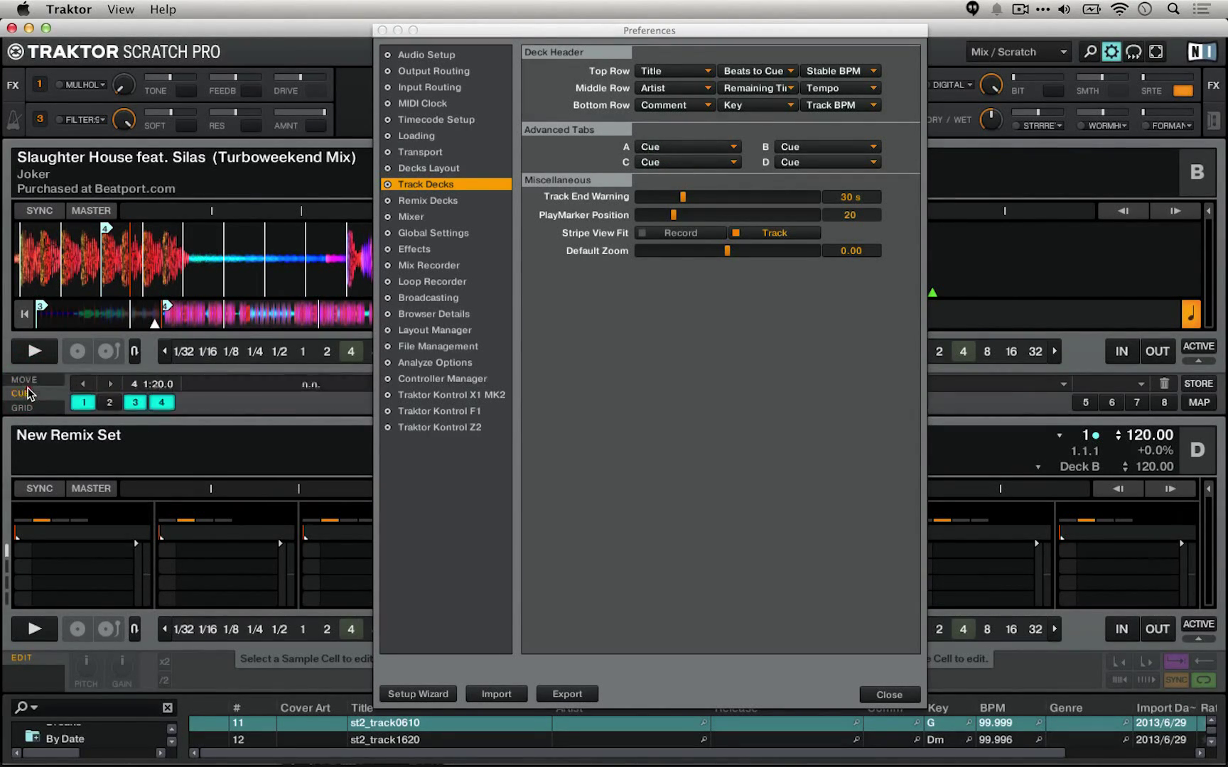
left_click(670, 145)
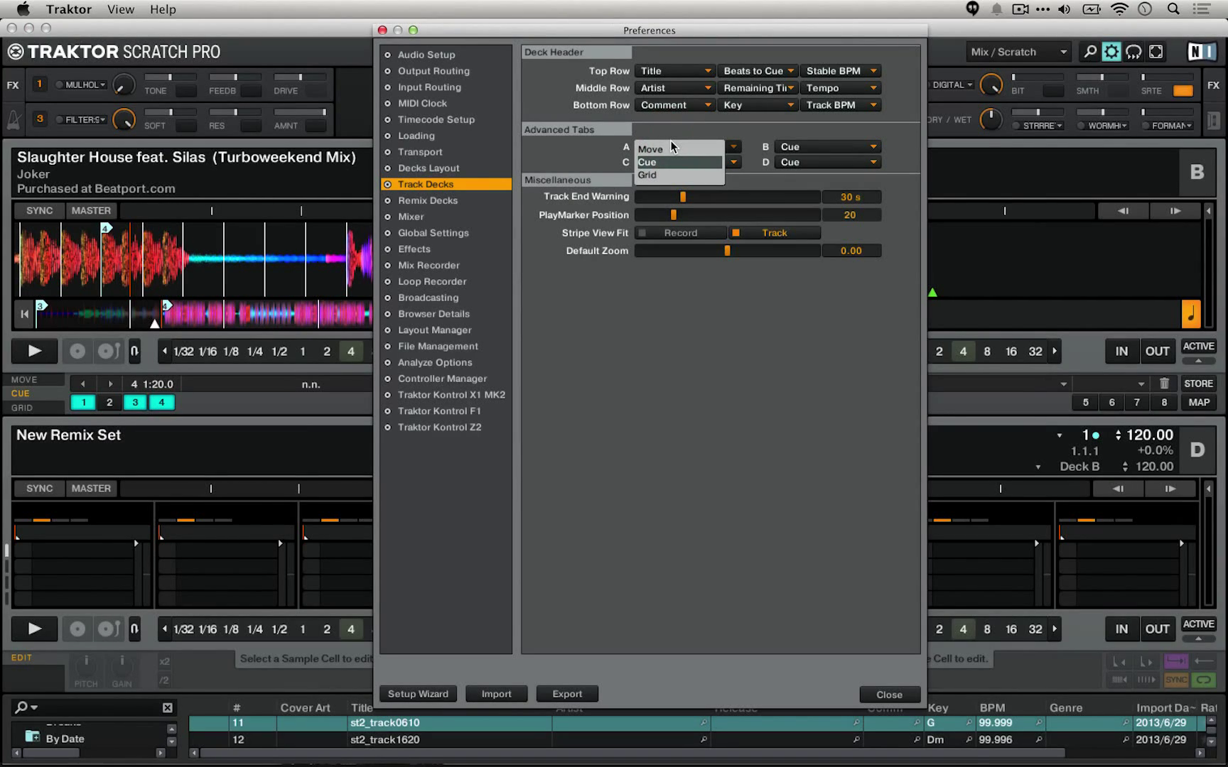
left_click(734, 125)
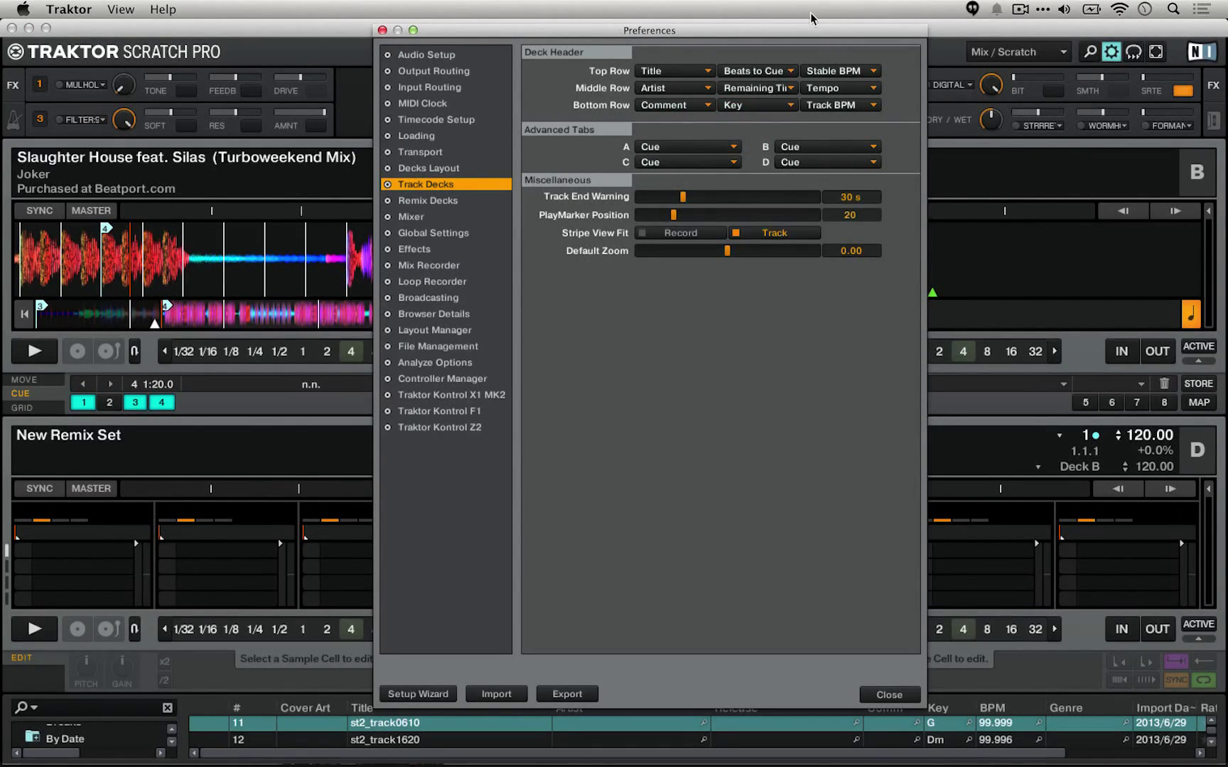
left_click_drag(686, 34, 749, 51)
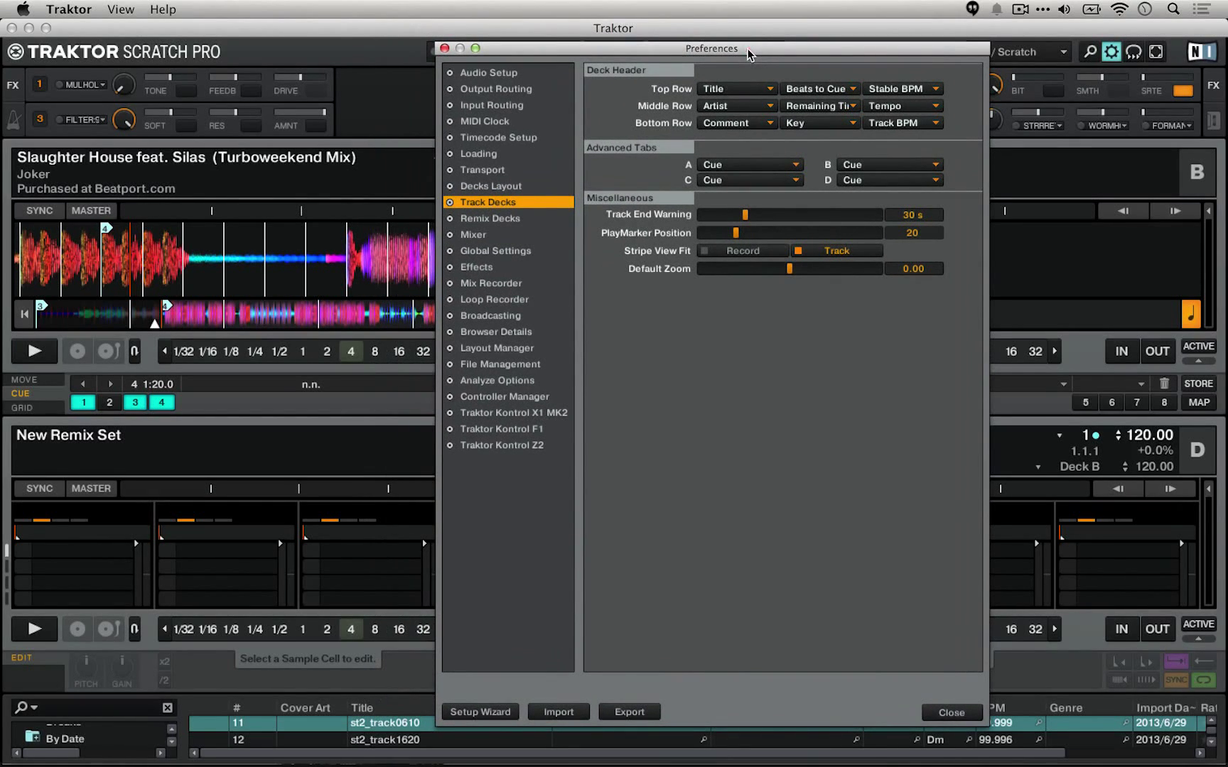
left_click_drag(770, 212, 747, 223)
- Drag the PlayMarker Position slider through values such as 51, 50, 17 and 16, testing both extremes
left_click_drag(653, 50, 700, 27)
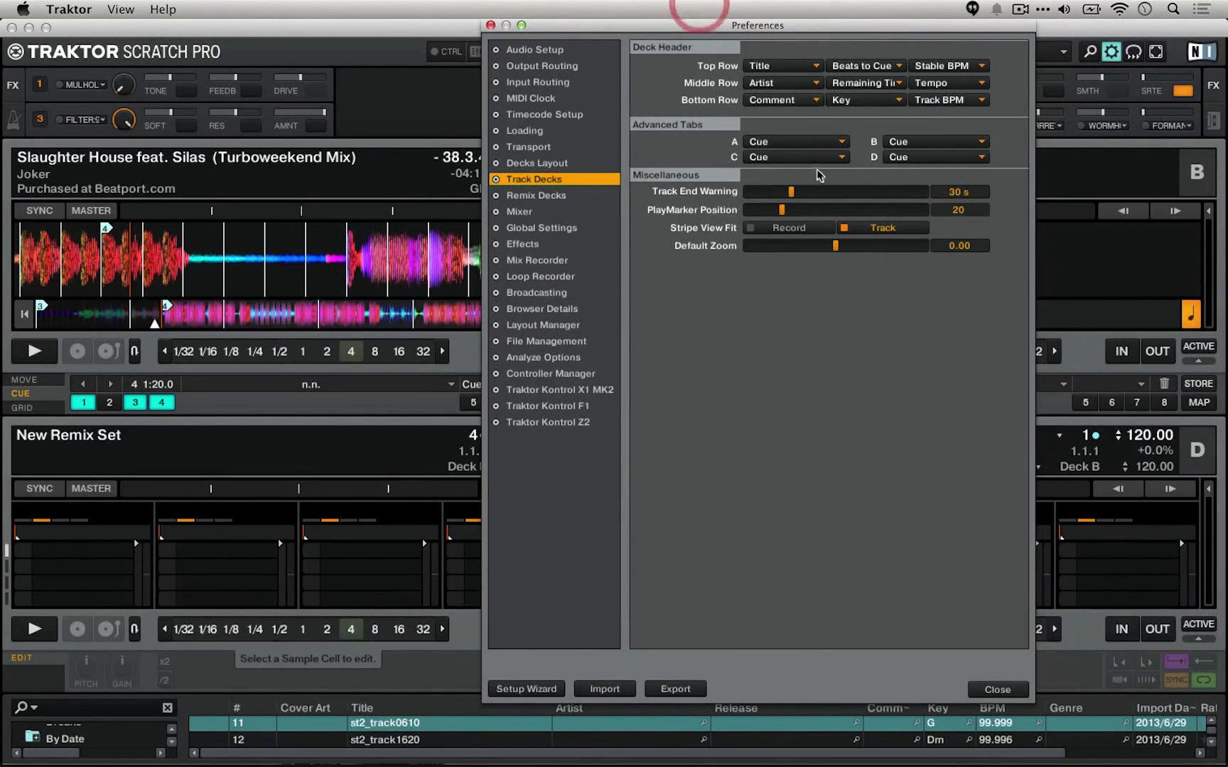
left_click(837, 209)
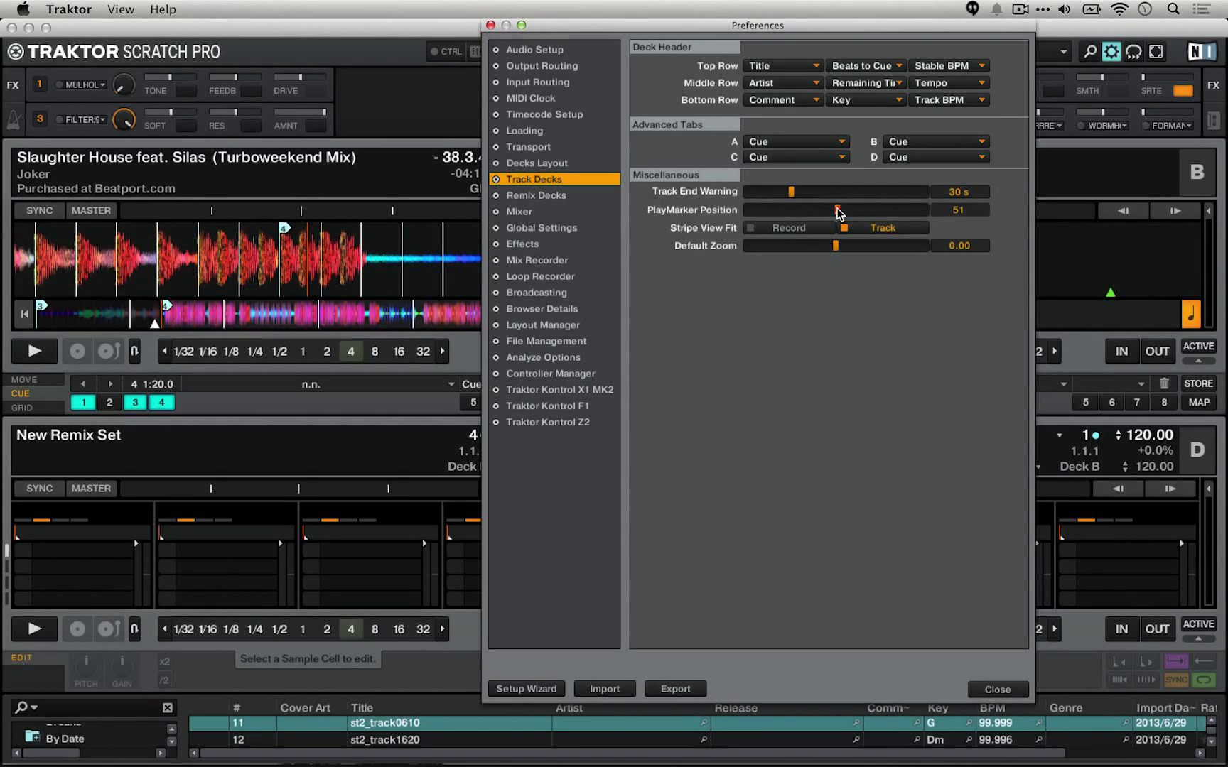
left_click_drag(839, 212, 784, 206)
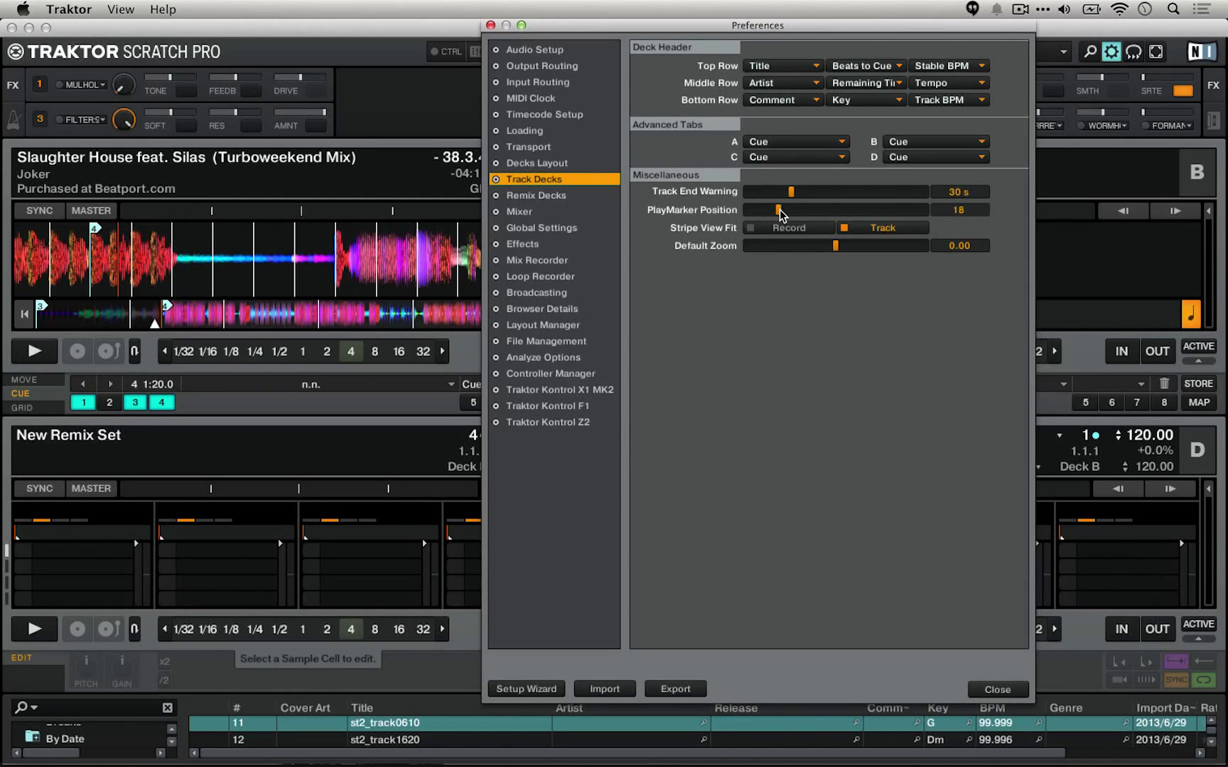
left_click_drag(781, 215, 777, 213)
left_click_drag(676, 25, 844, 6)
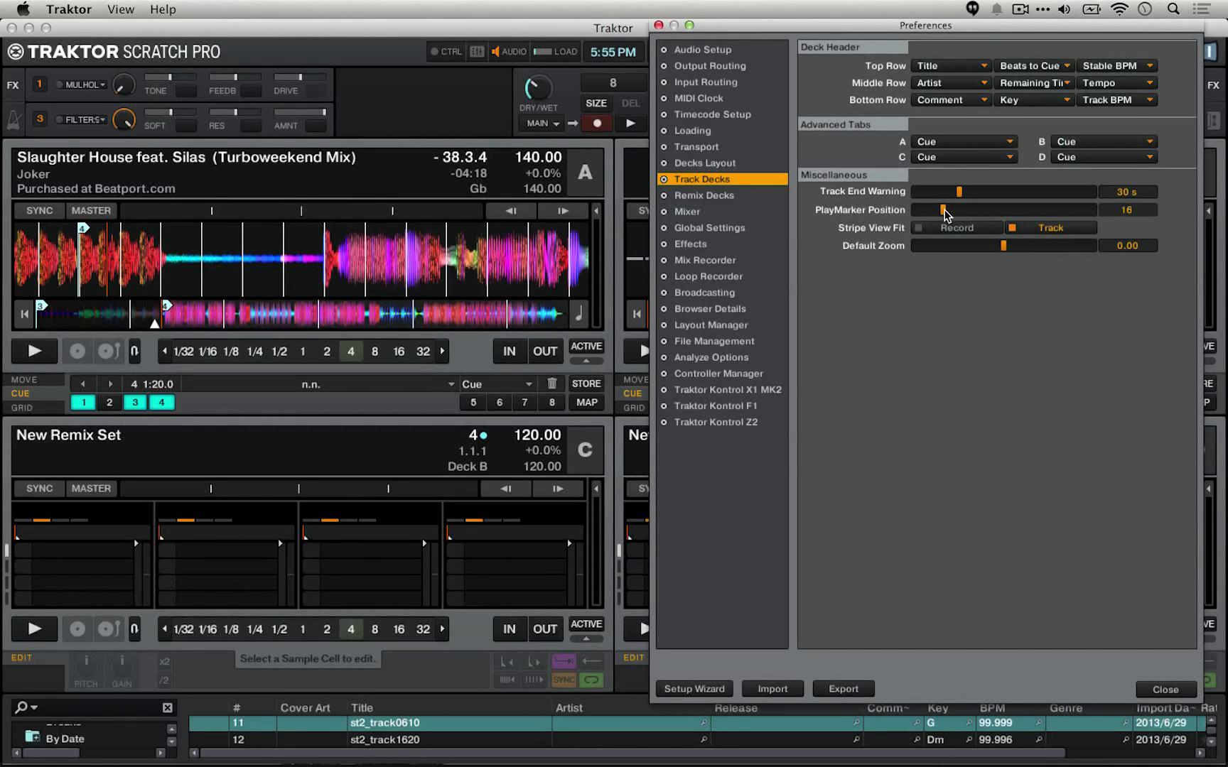
left_click_drag(943, 210, 1057, 211)
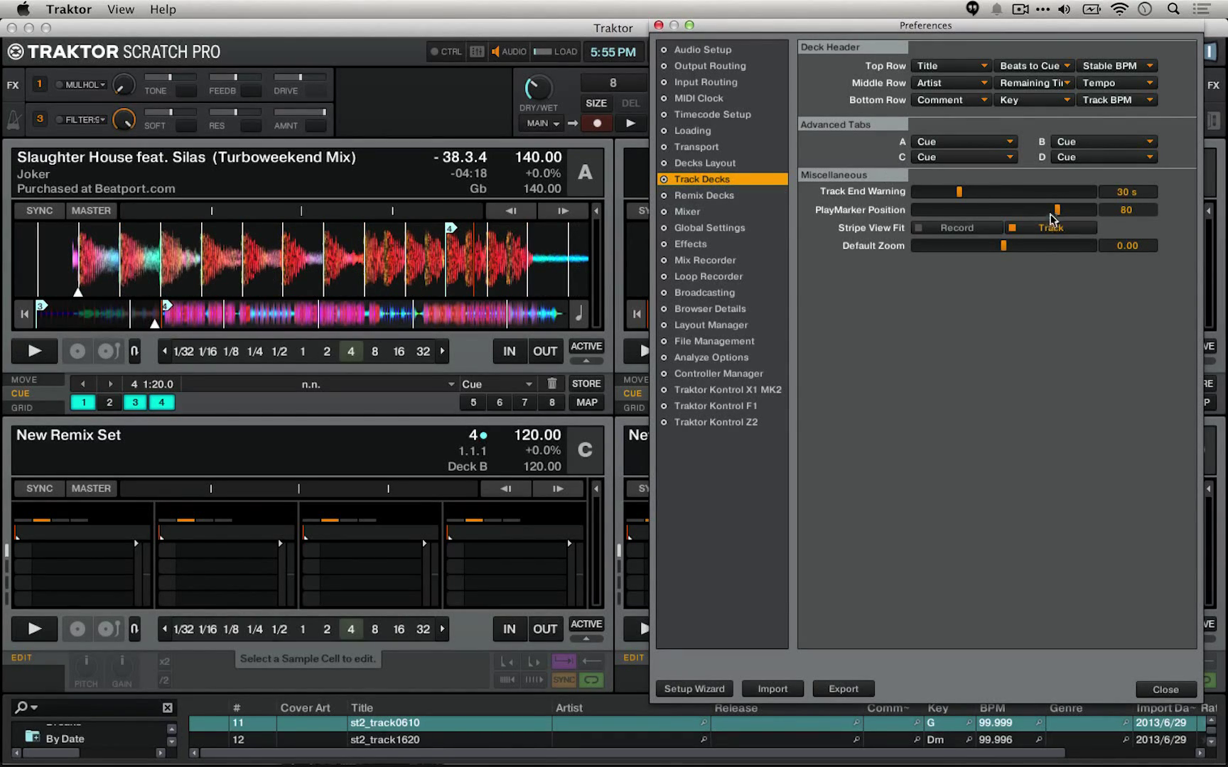
mouse_move(1059, 211)
left_mouse_down()
mouse_move(935, 211)
mouse_move(952, 214)
left_mouse_up()
- Return the Track Decks Default Zoom slider to 0.00, then go to the Remix Decks page
left_click_drag(1003, 245, 896, 258)
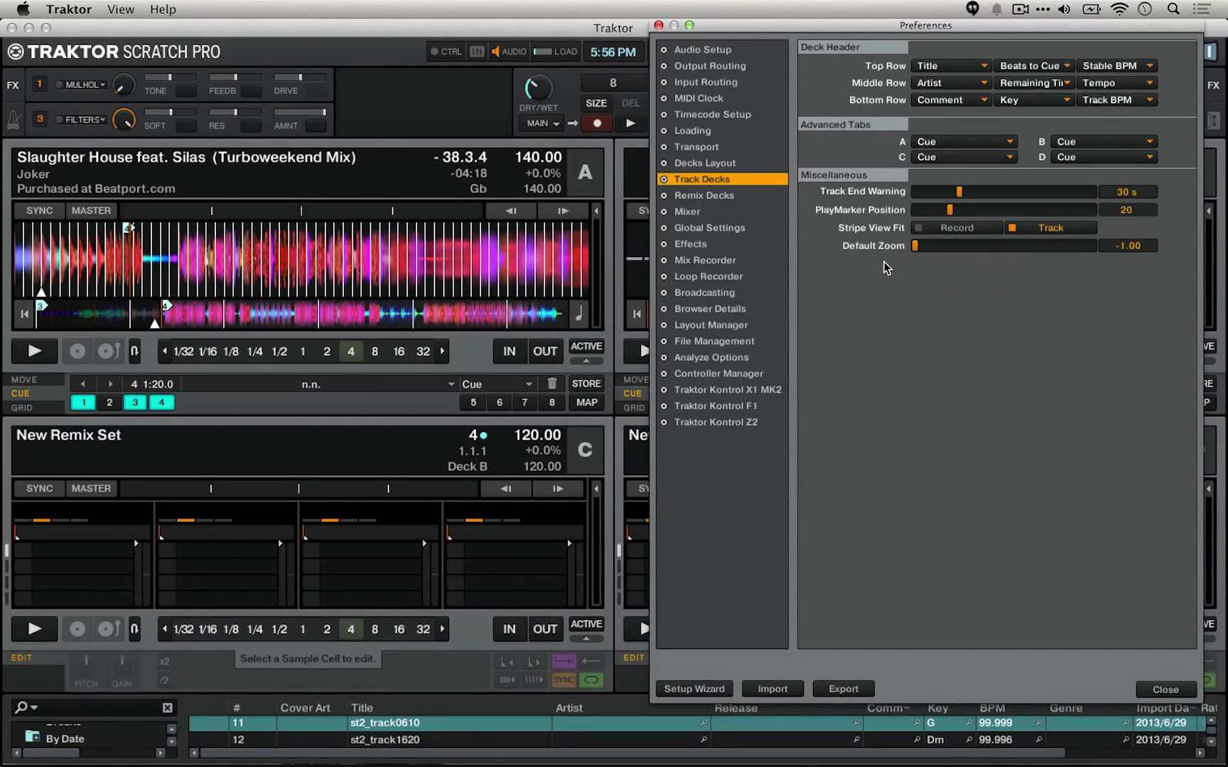
left_click(1091, 245)
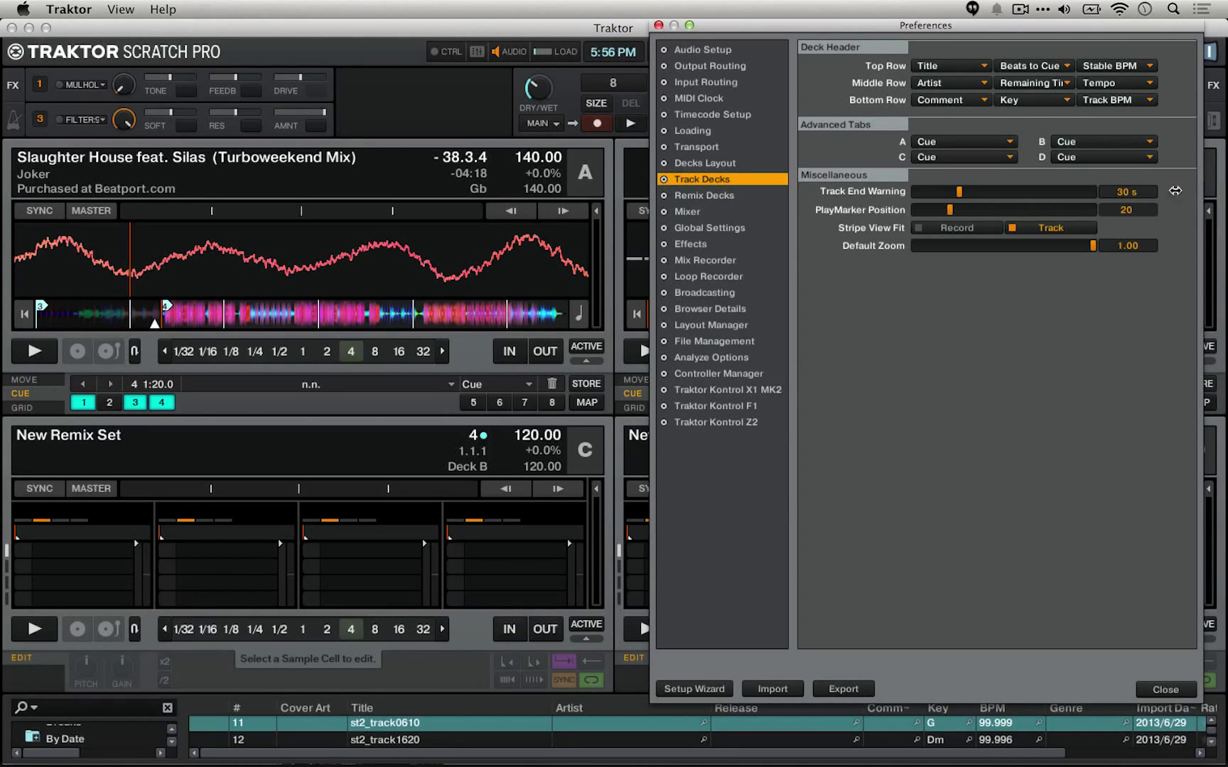
left_click_drag(1092, 245, 965, 247)
left_click(1007, 248)
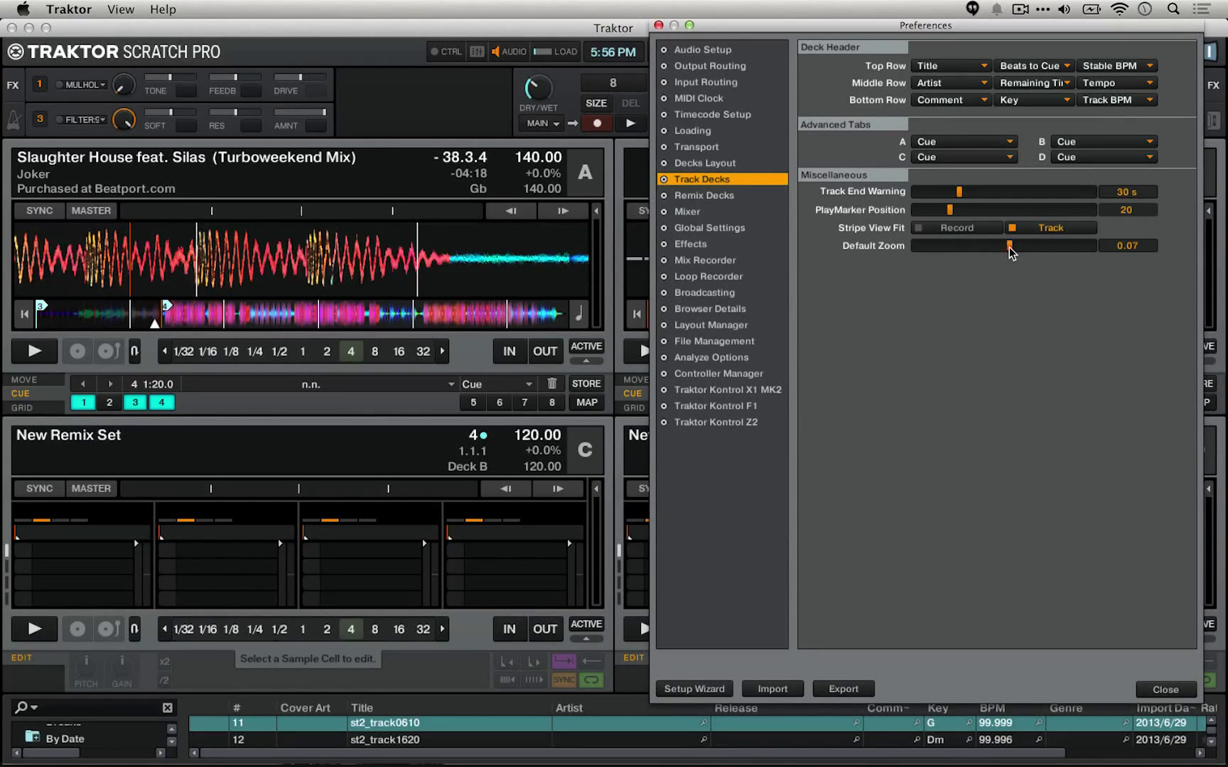
left_click(703, 201)
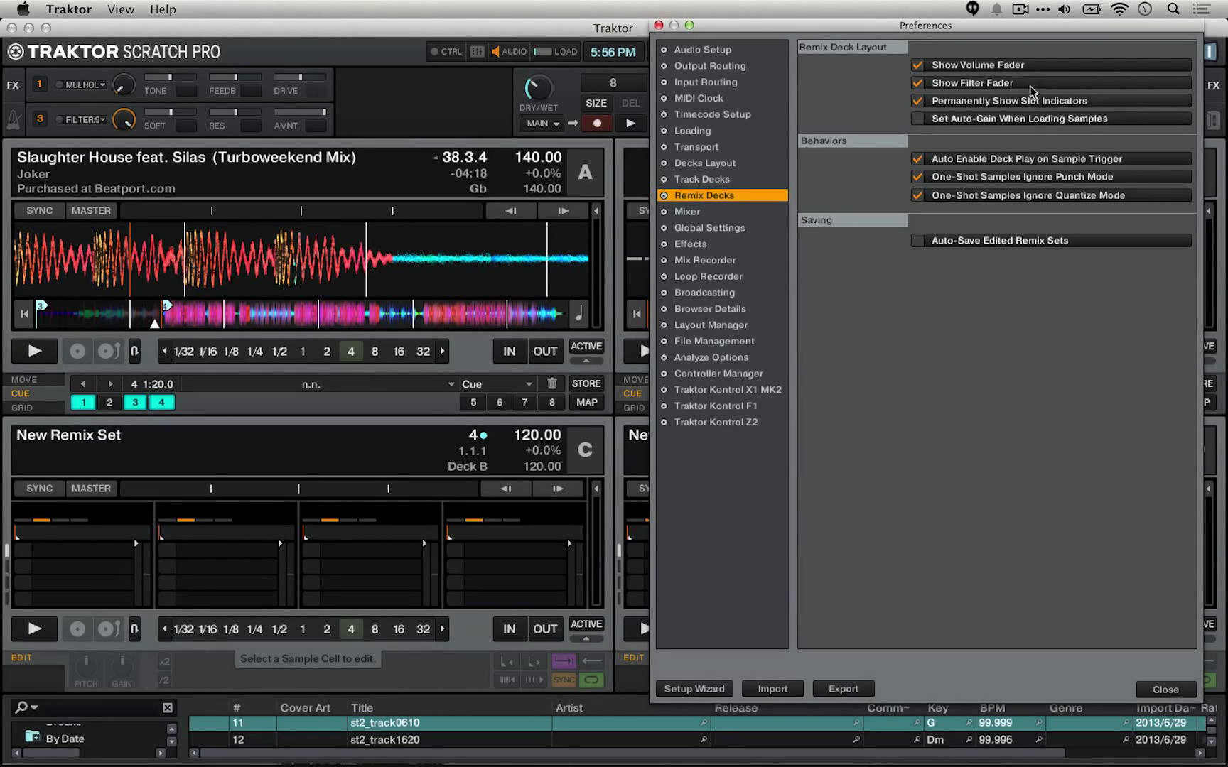
left_click(937, 67)
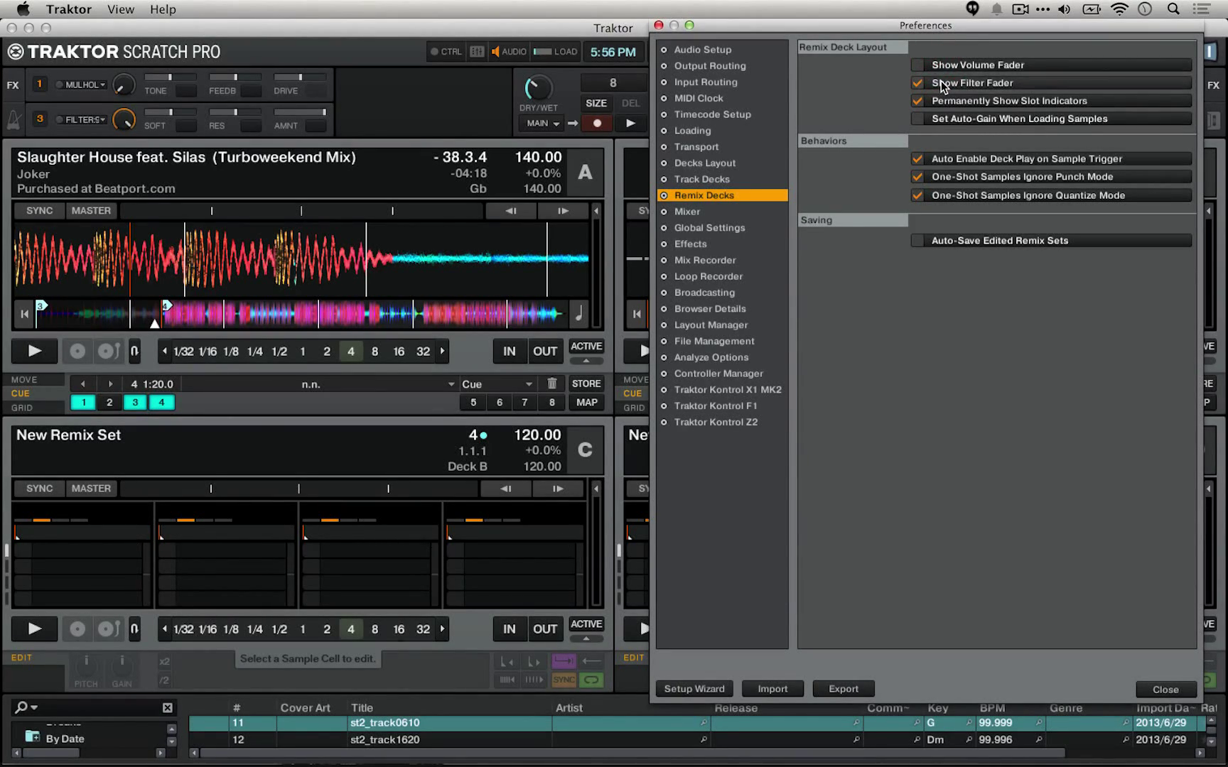
left_click(943, 84)
left_click(965, 84)
left_click(950, 67)
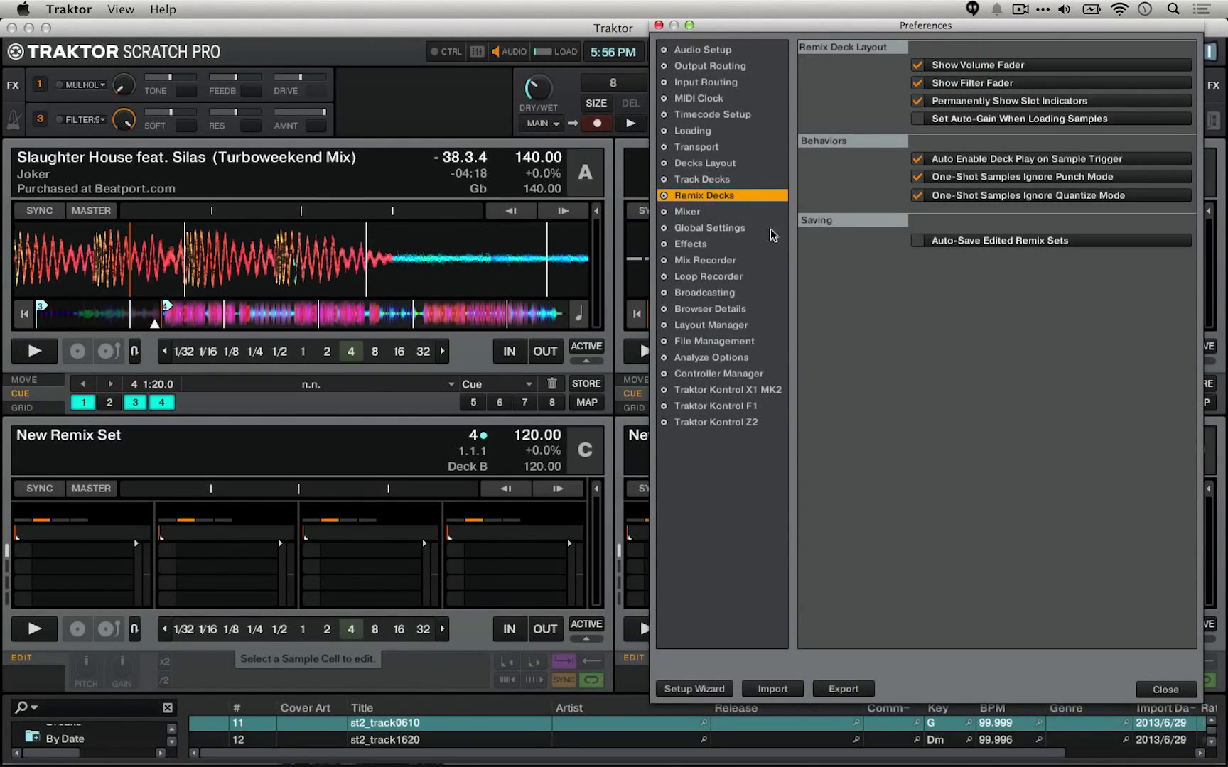
left_click(934, 102)
left_click(934, 102)
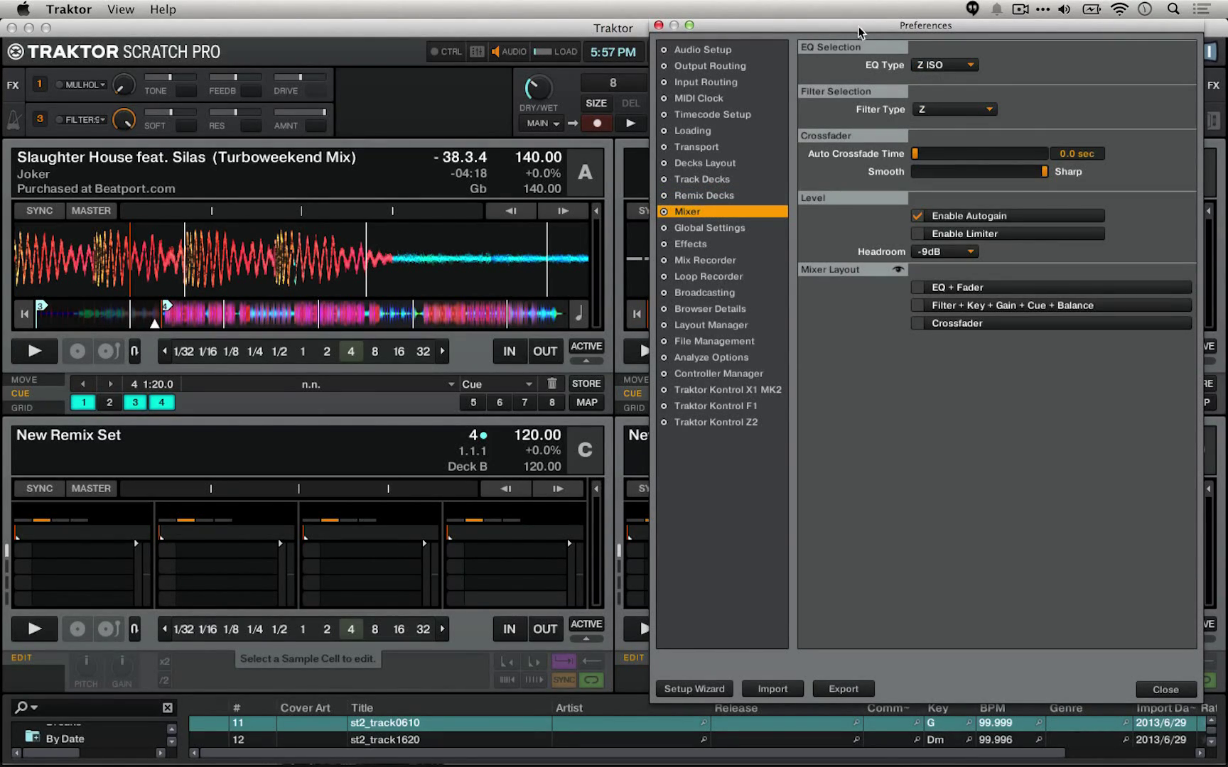
- Preview the EQ + Fader, Filter + Key + Gain + Cue + Balance and Crossfader mixer options, leaving all unticked
left_click_drag(860, 32, 923, 14)
left_click(1040, 294)
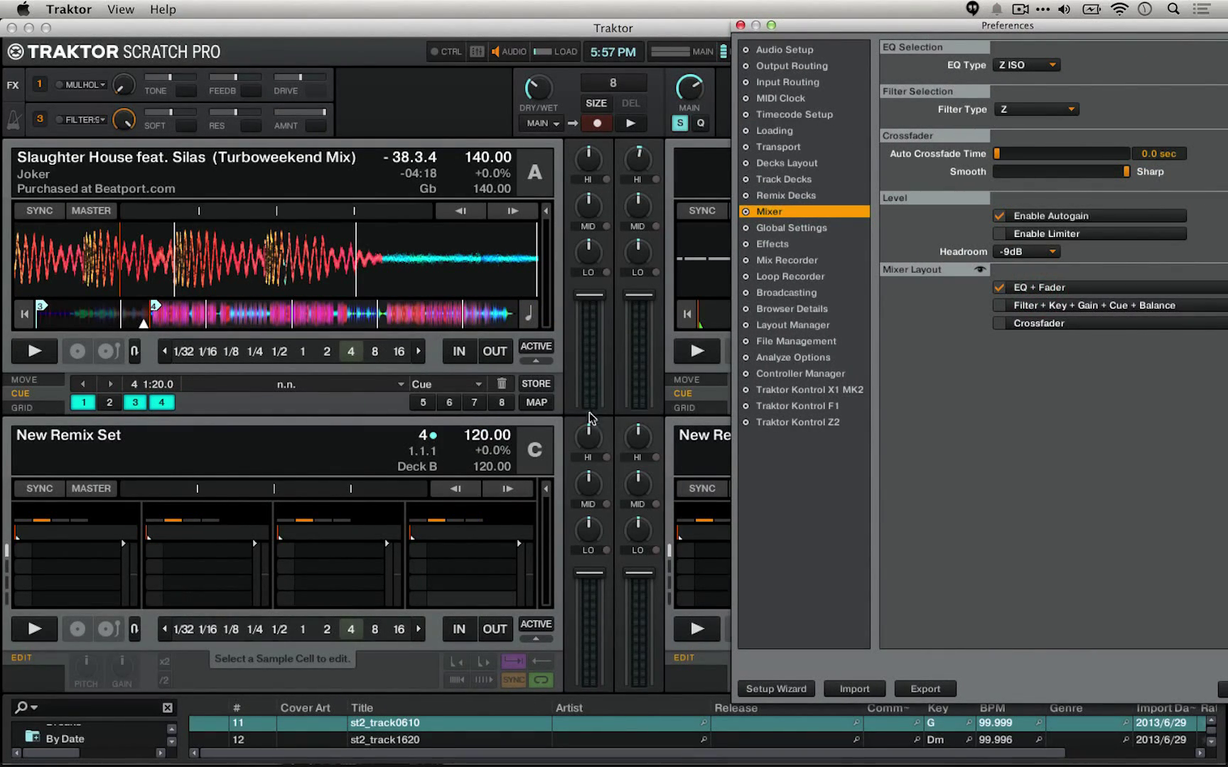
left_click(1064, 287)
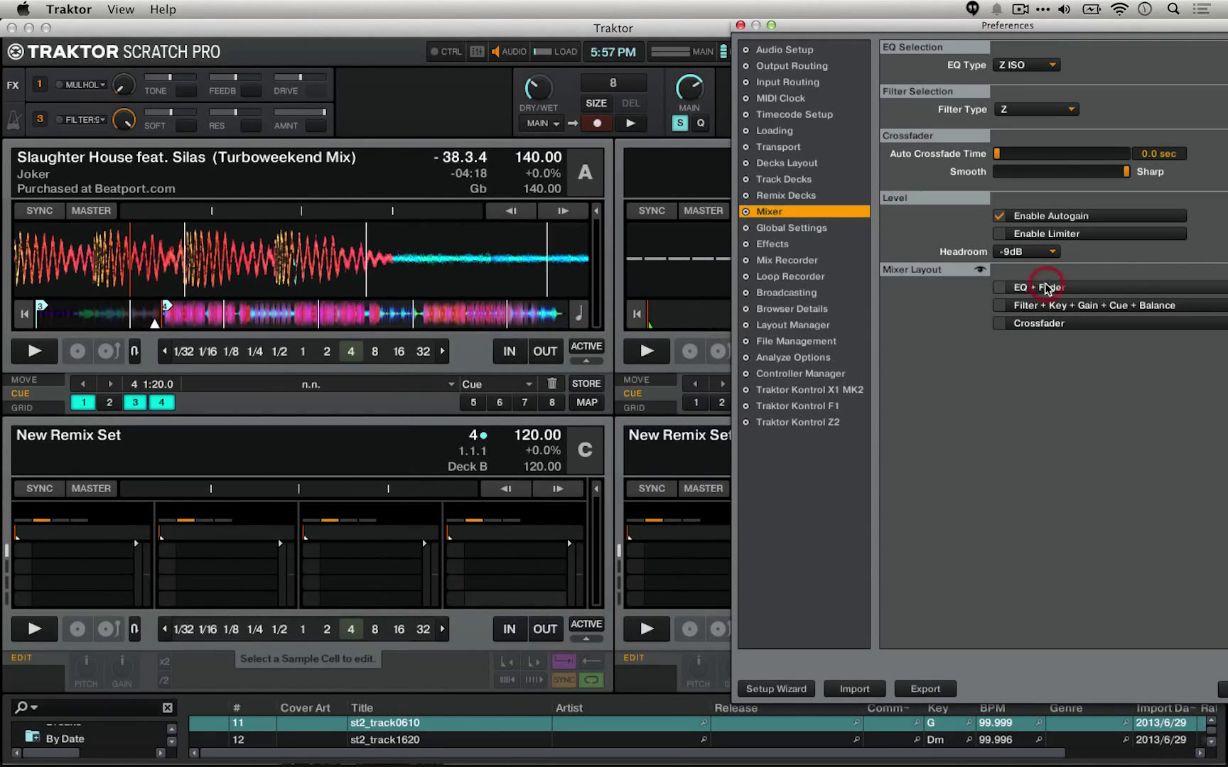
left_click(1013, 307)
left_click(1002, 289)
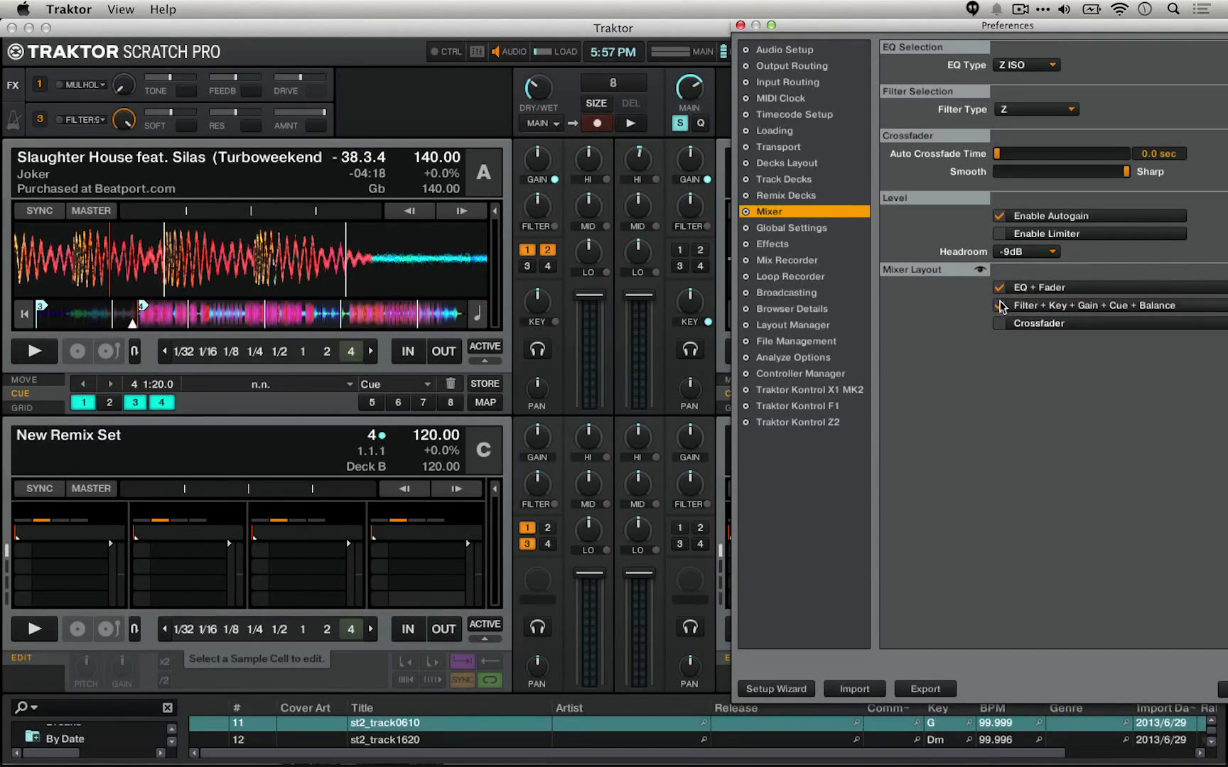
left_click(1013, 305)
left_click(1002, 288)
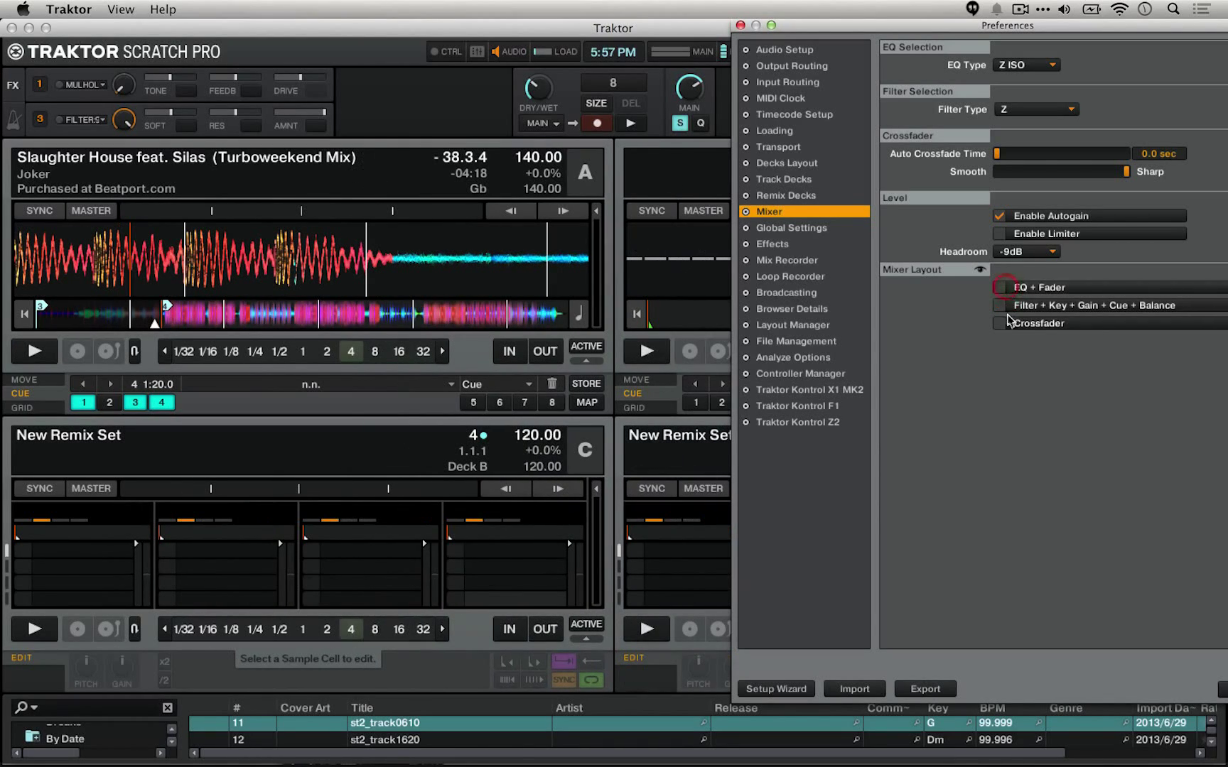
left_click(1014, 325)
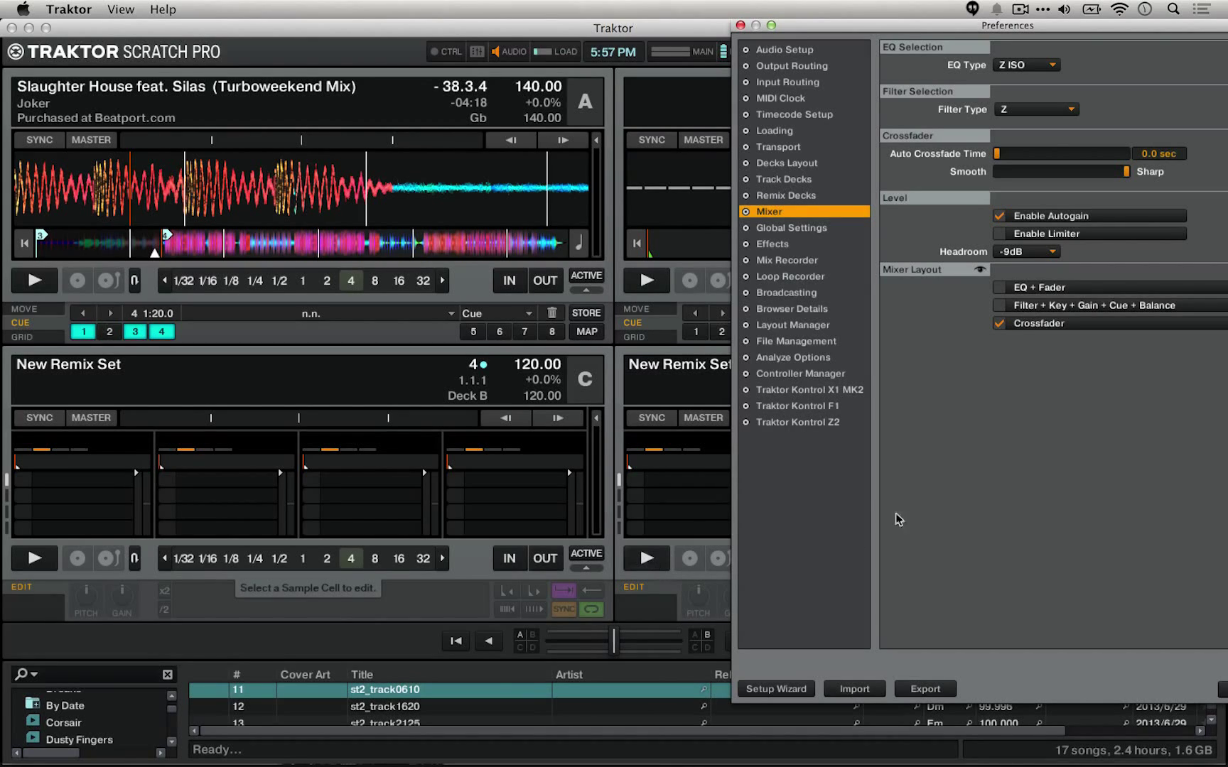
left_click(1023, 306)
left_click(1012, 324)
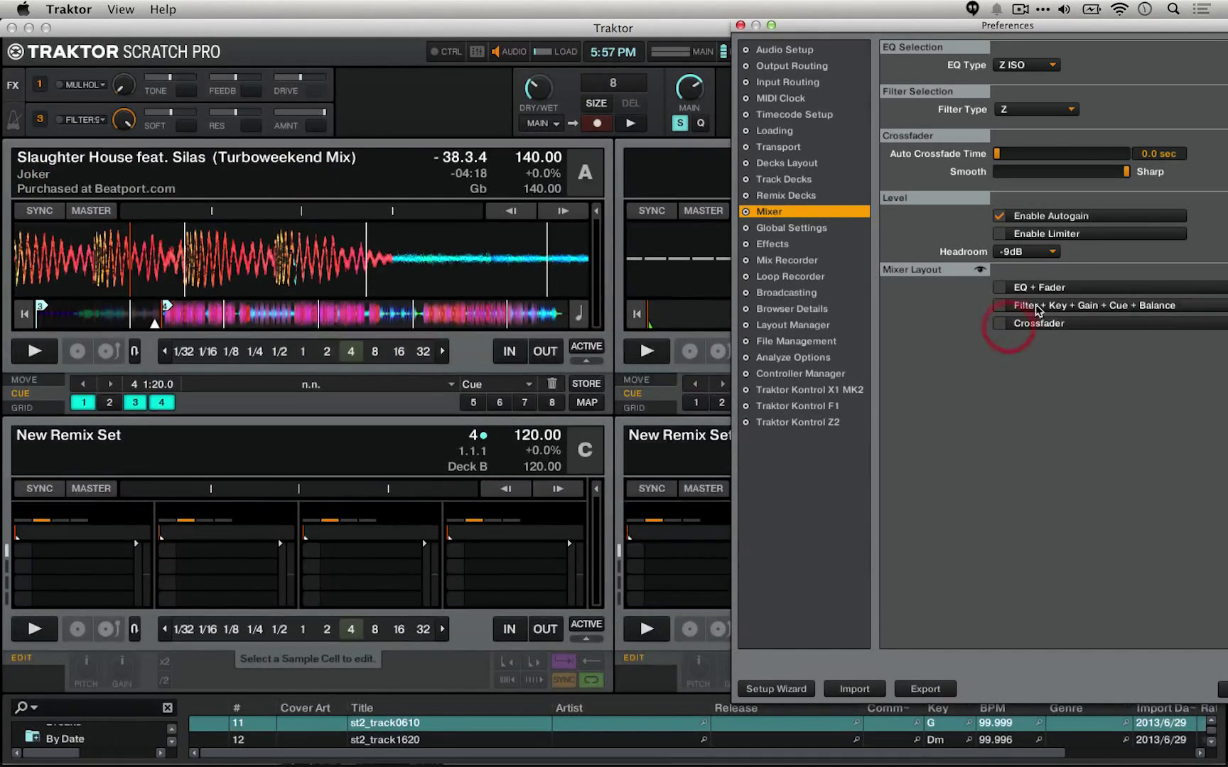
left_click(1022, 304)
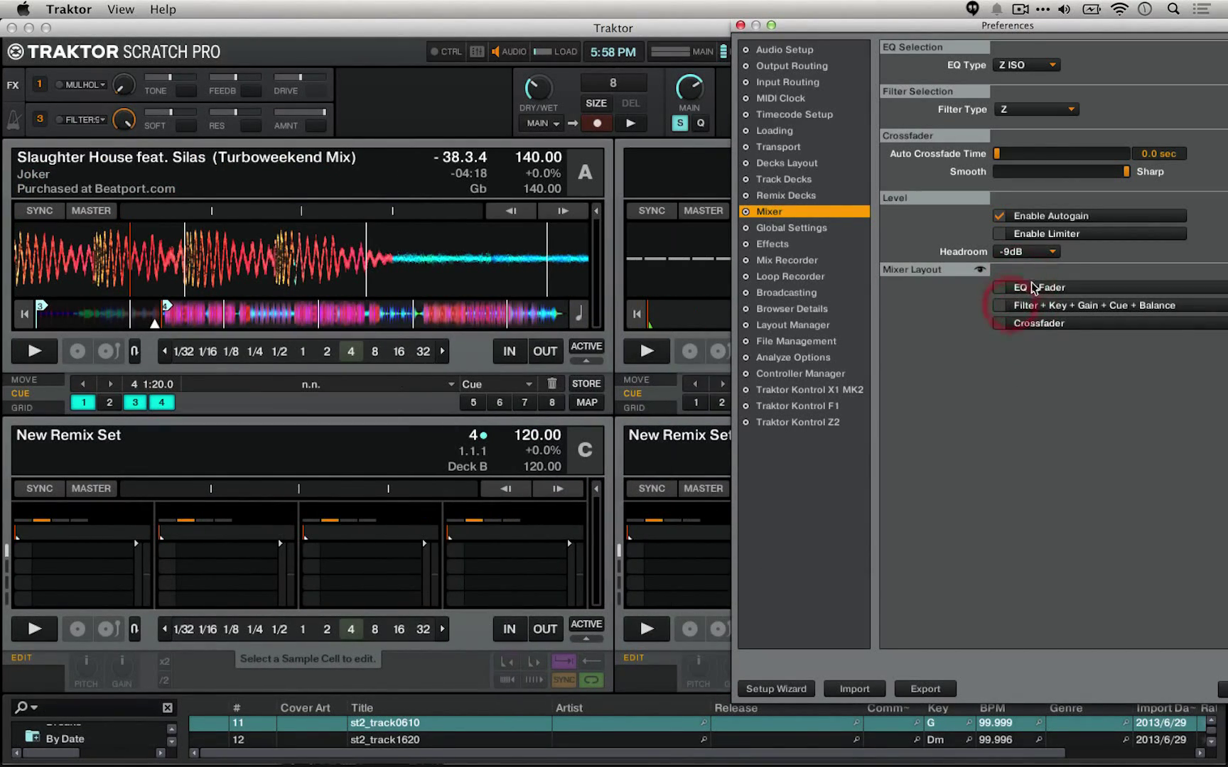
- Switch the main window to the Mix / Scratch layout
left_click_drag(998, 21, 716, 11)
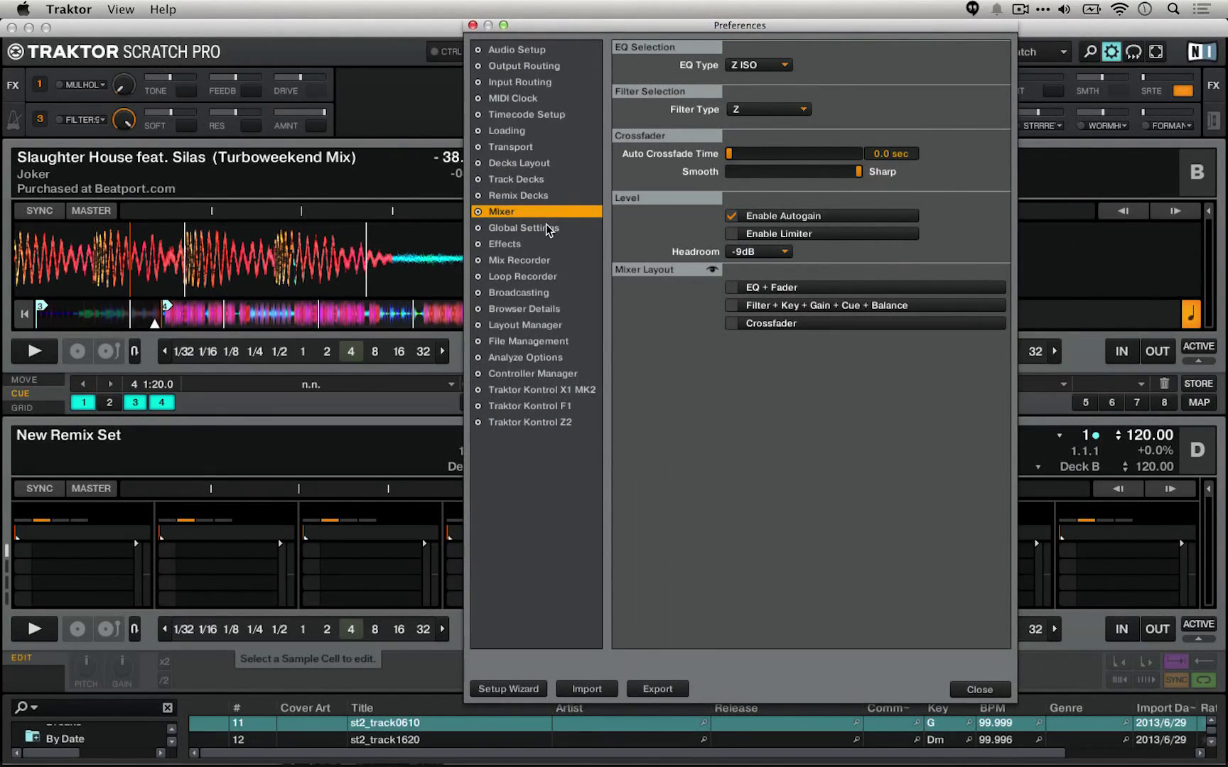
left_click(1024, 64)
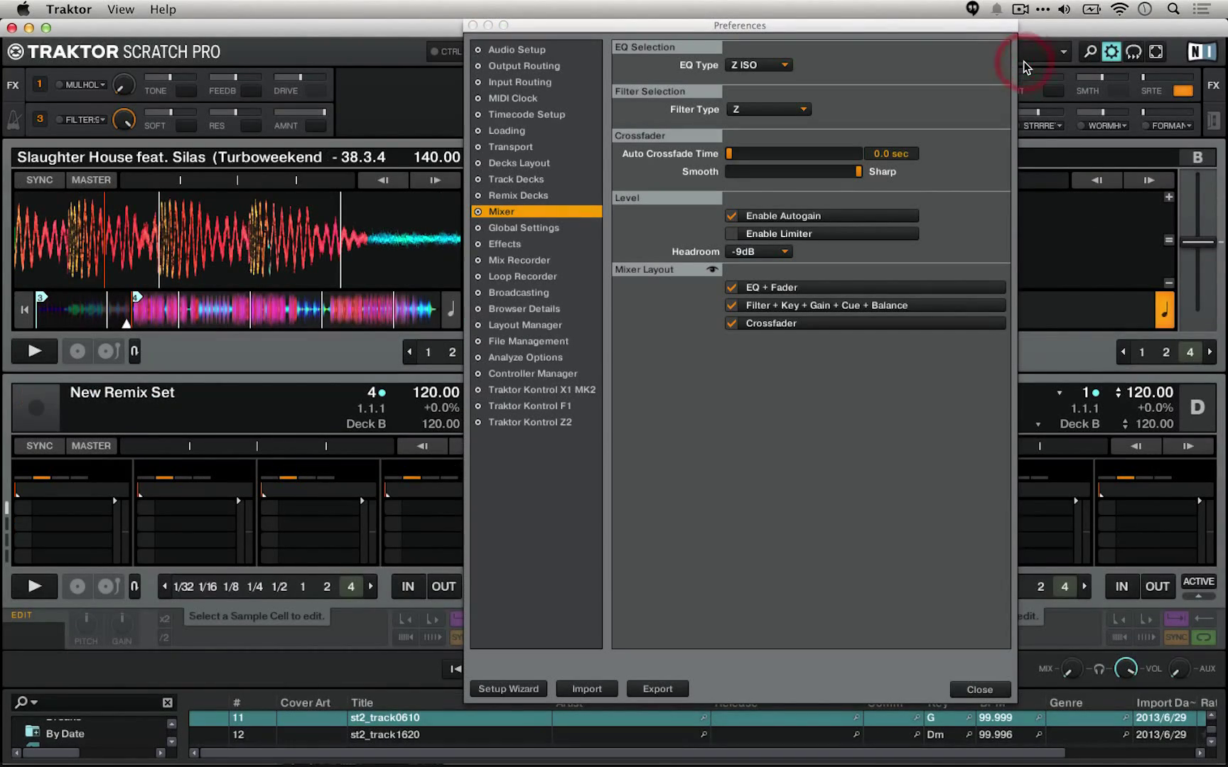
left_click_drag(831, 25, 707, 24)
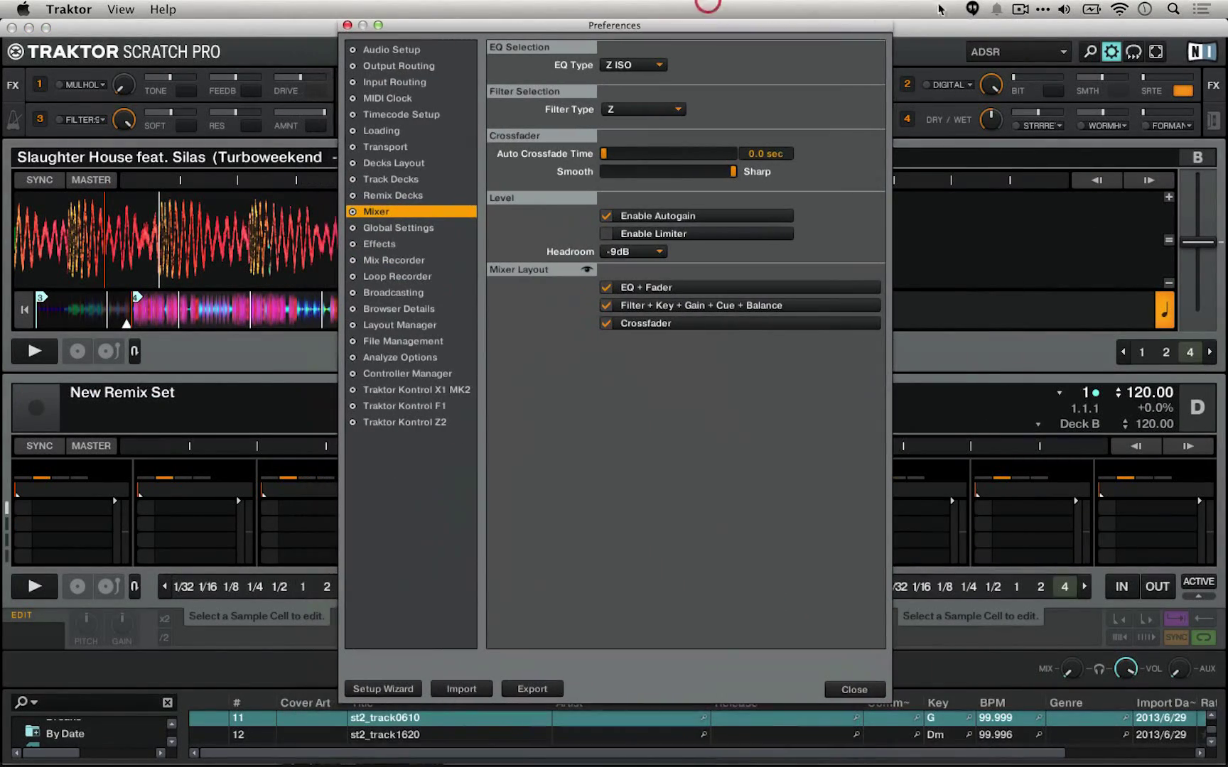
left_click(984, 51)
left_click(984, 52)
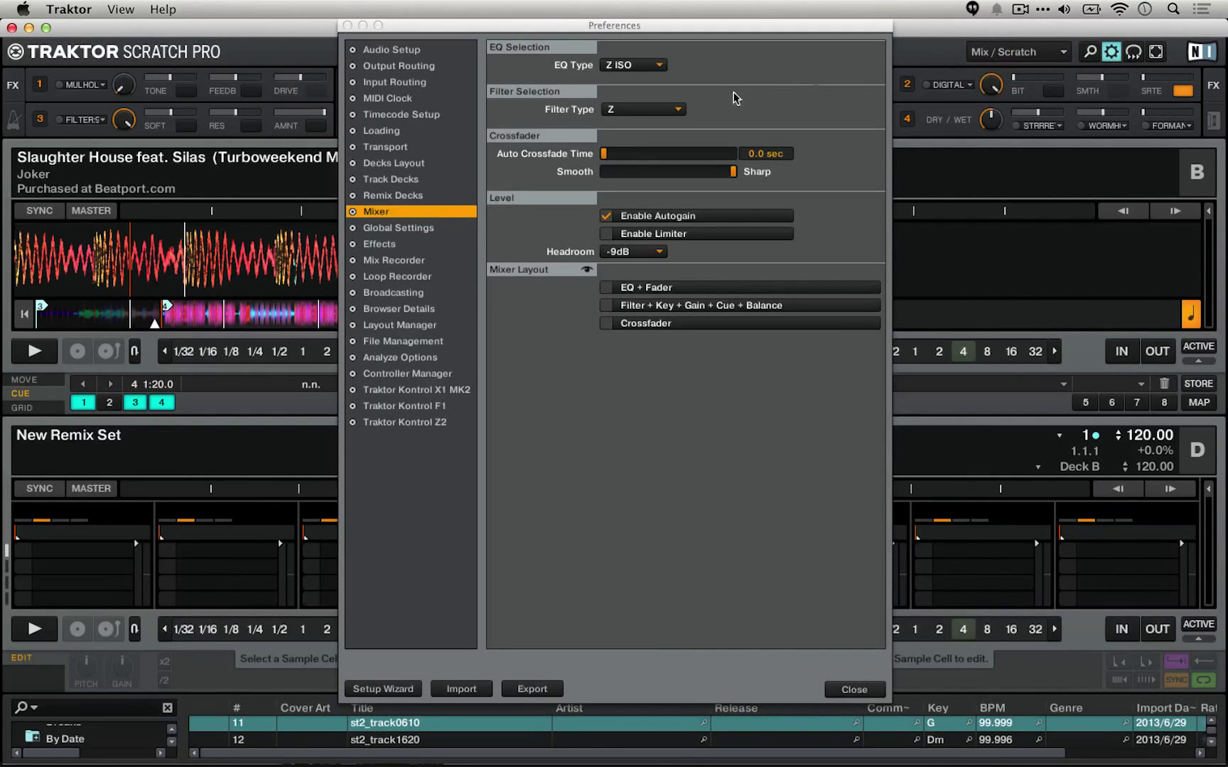
- On the Global Settings page, toggle Show Global Section off and on, leaving it on
left_click(387, 227)
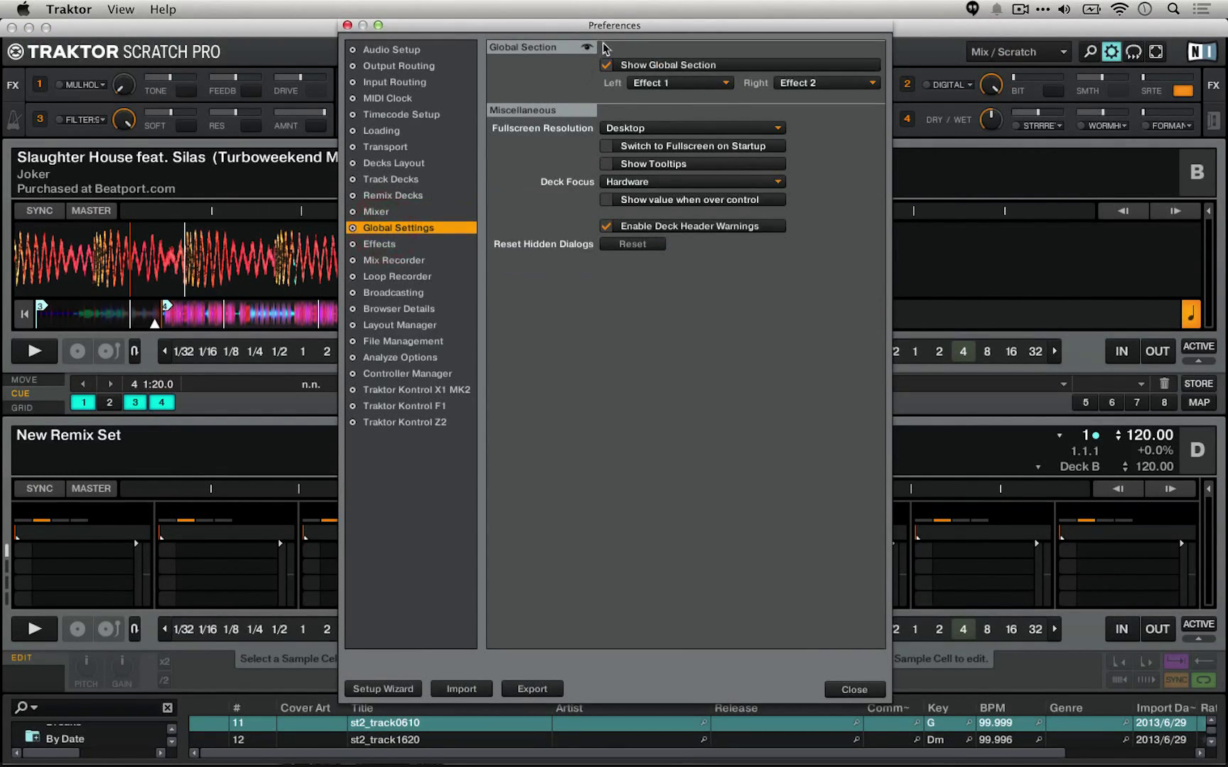
left_click_drag(538, 29, 597, 103)
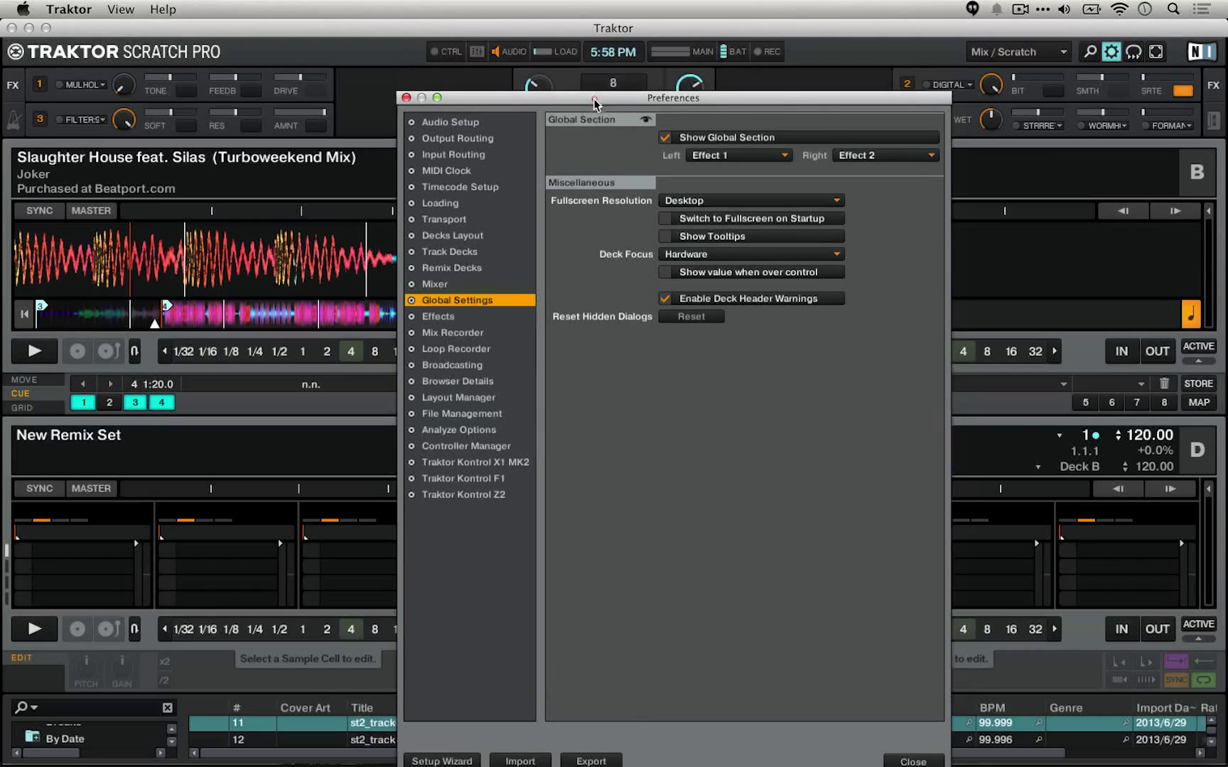
left_click(666, 138)
left_click(667, 138)
left_click(666, 138)
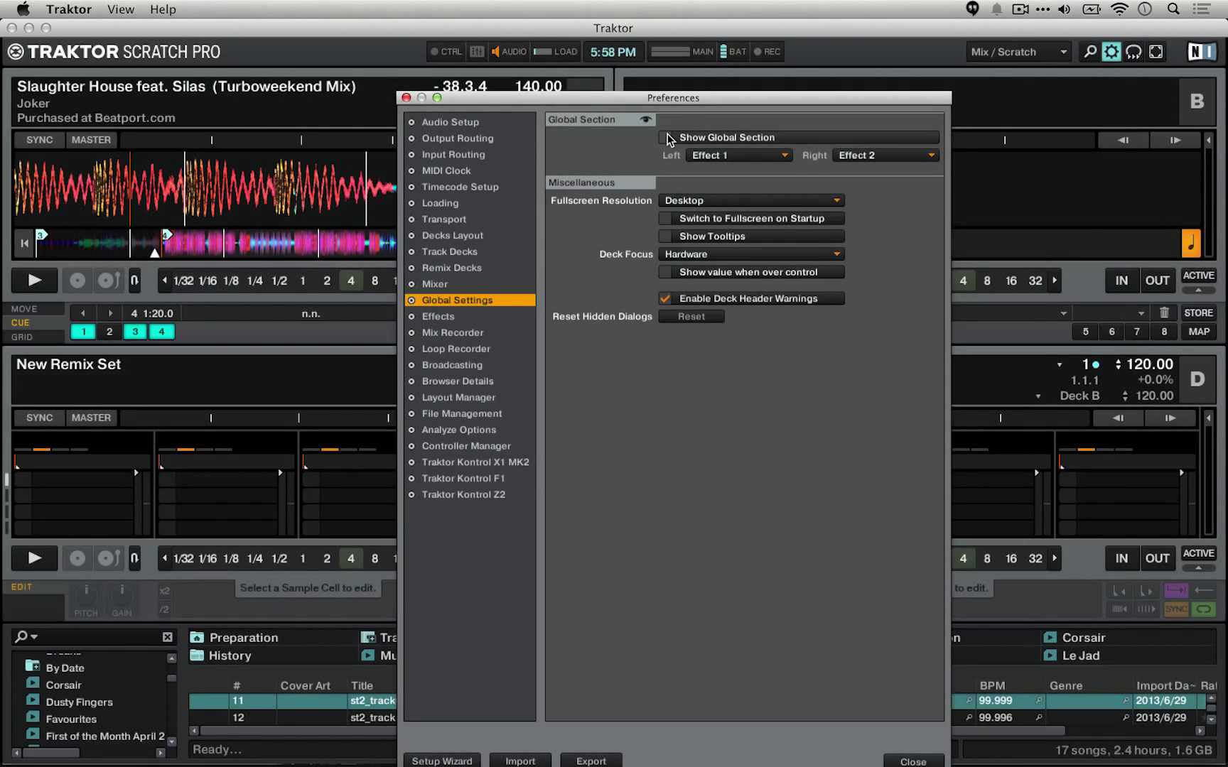
left_click(667, 136)
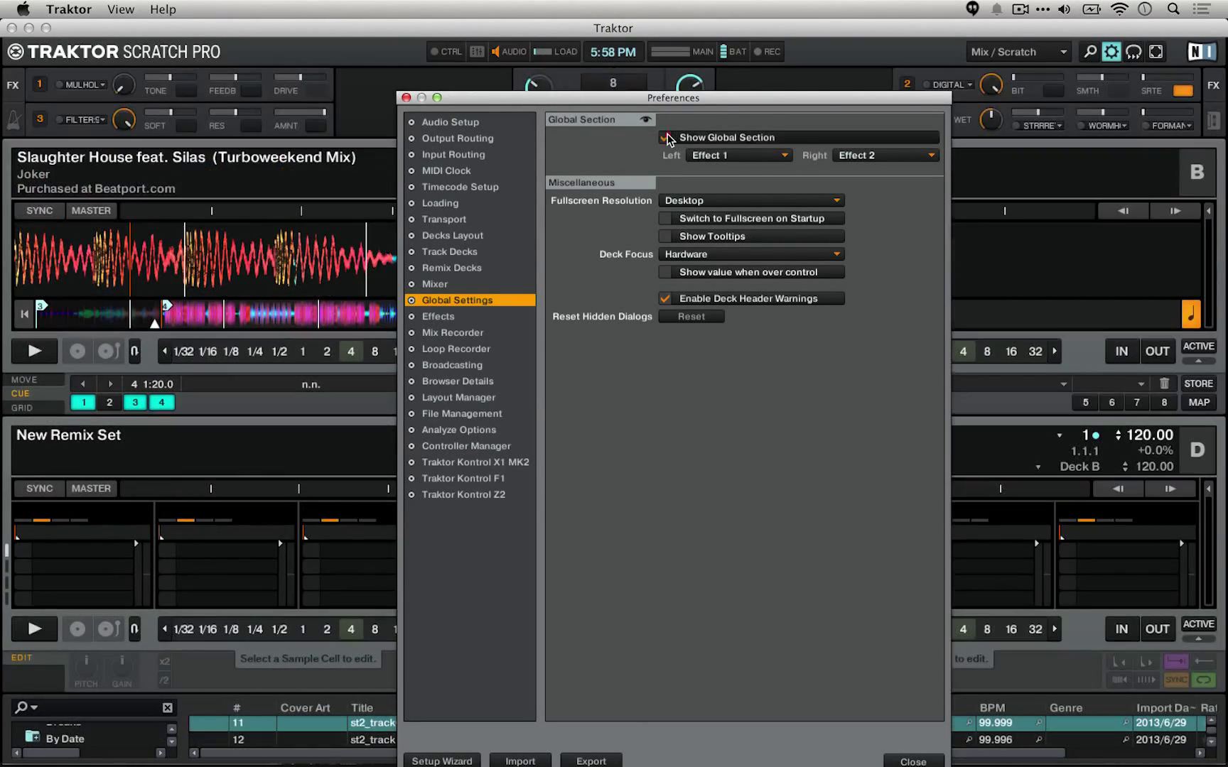
- Try Master Clock in the left global panel, then restore Effect 1 there
left_click(14, 119)
left_click(13, 88)
left_click(14, 116)
left_click(16, 85)
left_click(721, 156)
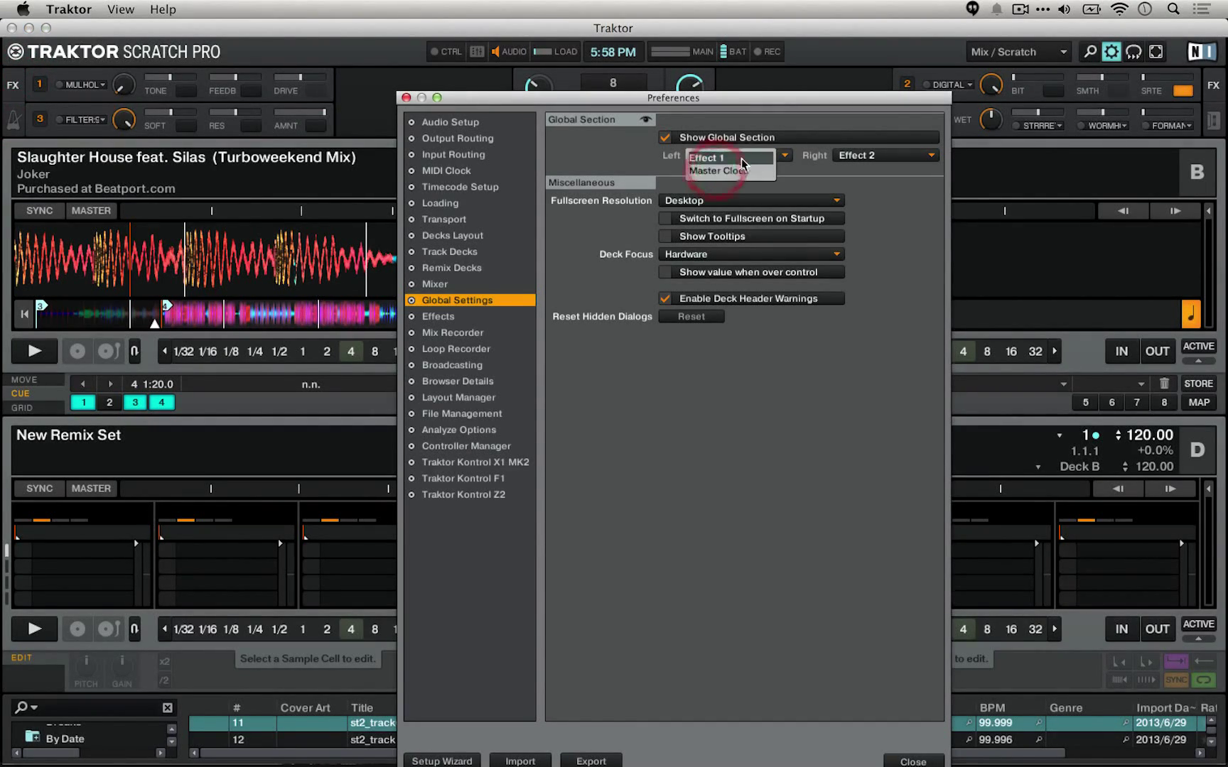
left_click(734, 176)
left_click(735, 156)
left_click(708, 157)
- Try Recorder in the right global panel, restore Effect 2, and leave Show Tooltips off
left_click(881, 158)
left_click(883, 176)
left_click(885, 158)
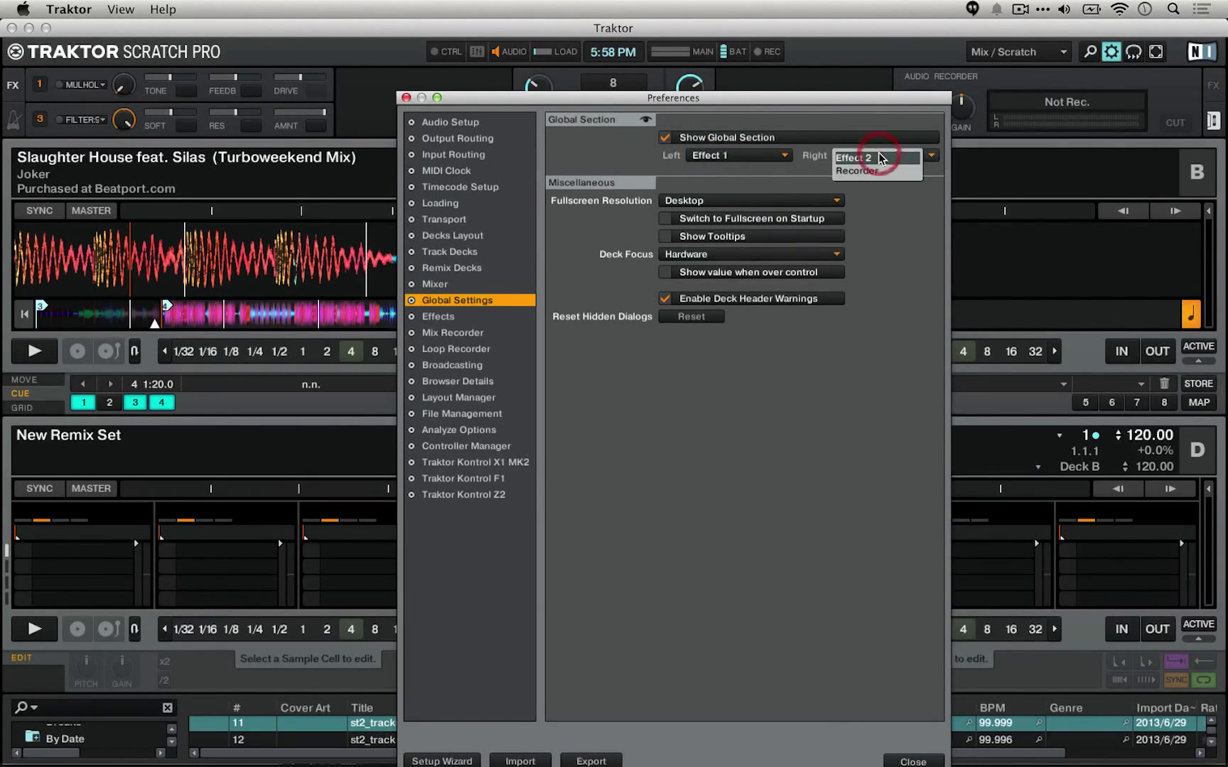
left_click(881, 157)
left_click(1212, 118)
left_click(1213, 85)
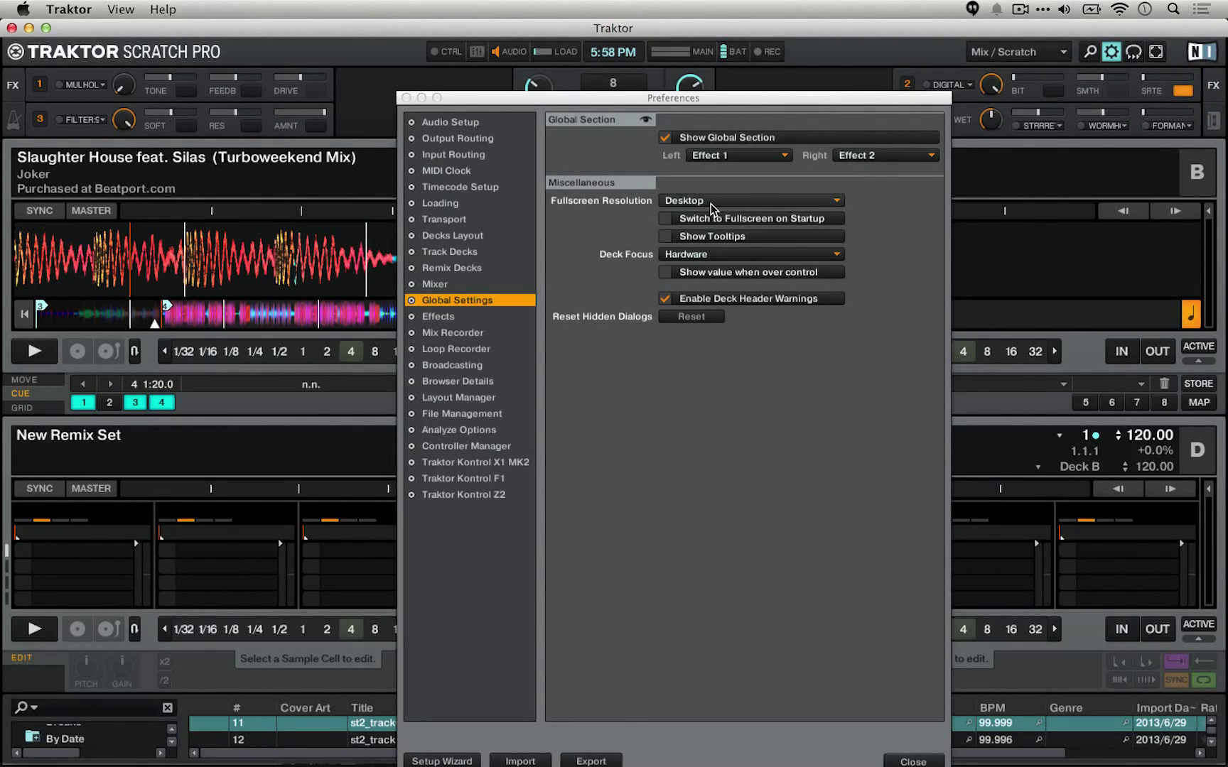
left_click(665, 237)
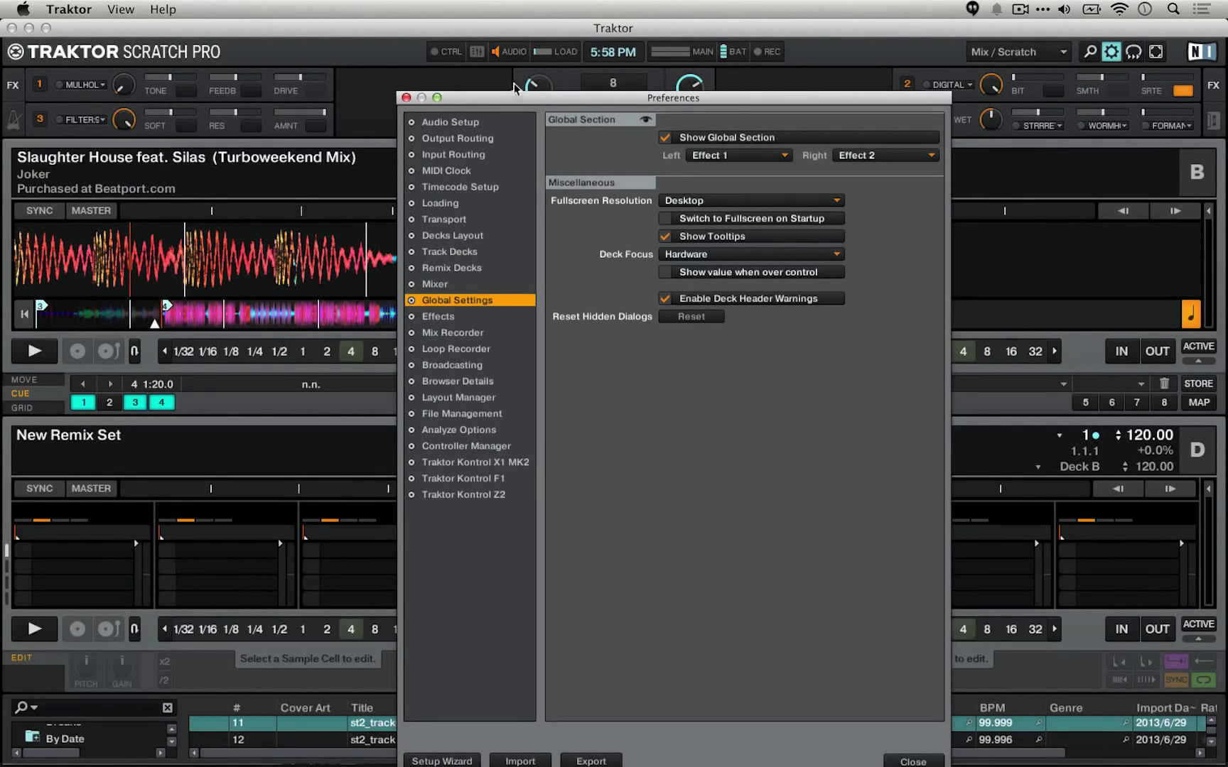
left_click(729, 237)
- Enable Show value when over control, and raise the FX 3 slider from 23 to 44
left_click(723, 272)
left_click(158, 128)
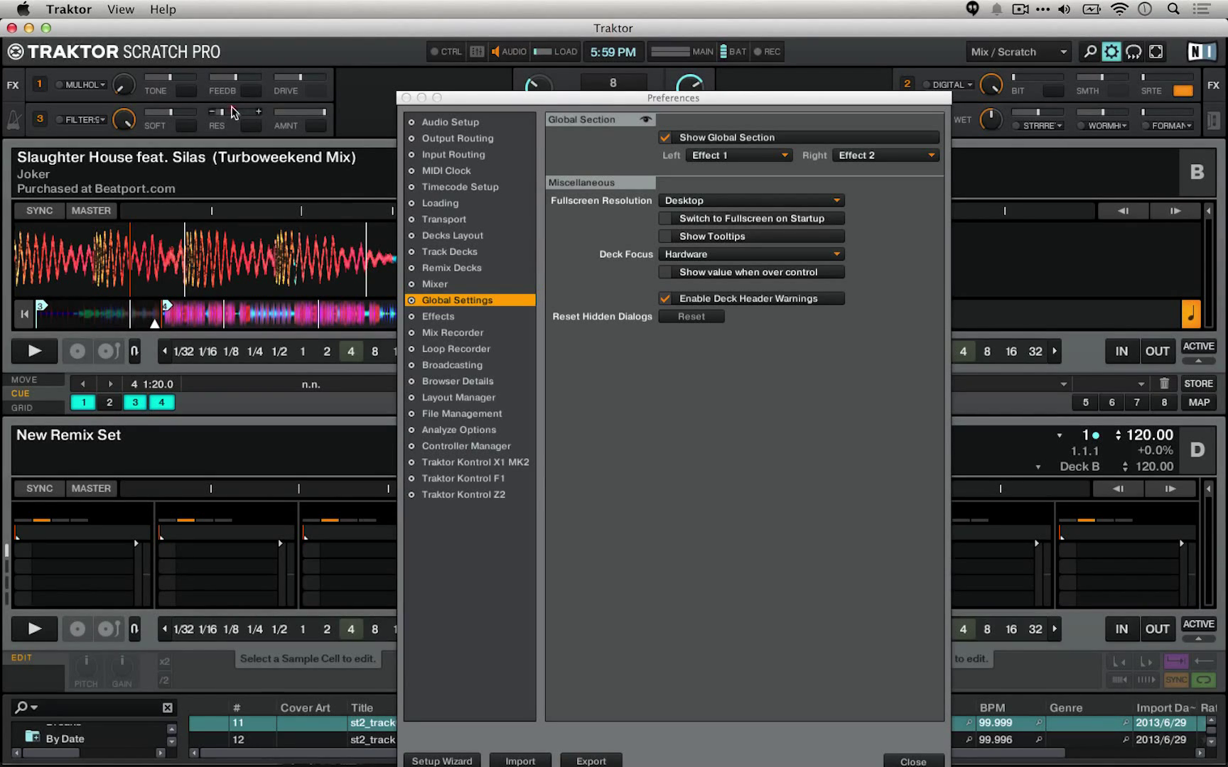
left_click(697, 276)
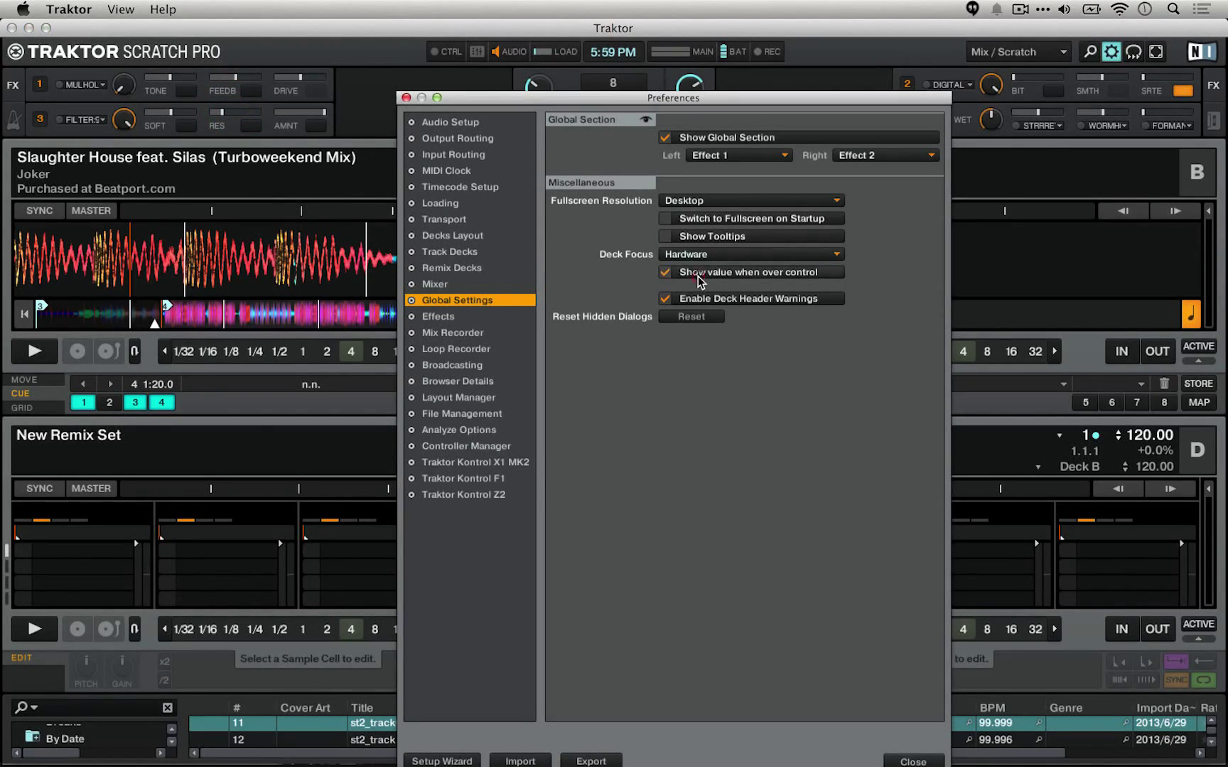
mouse_move(235, 126)
left_click_drag(234, 126, 245, 125)
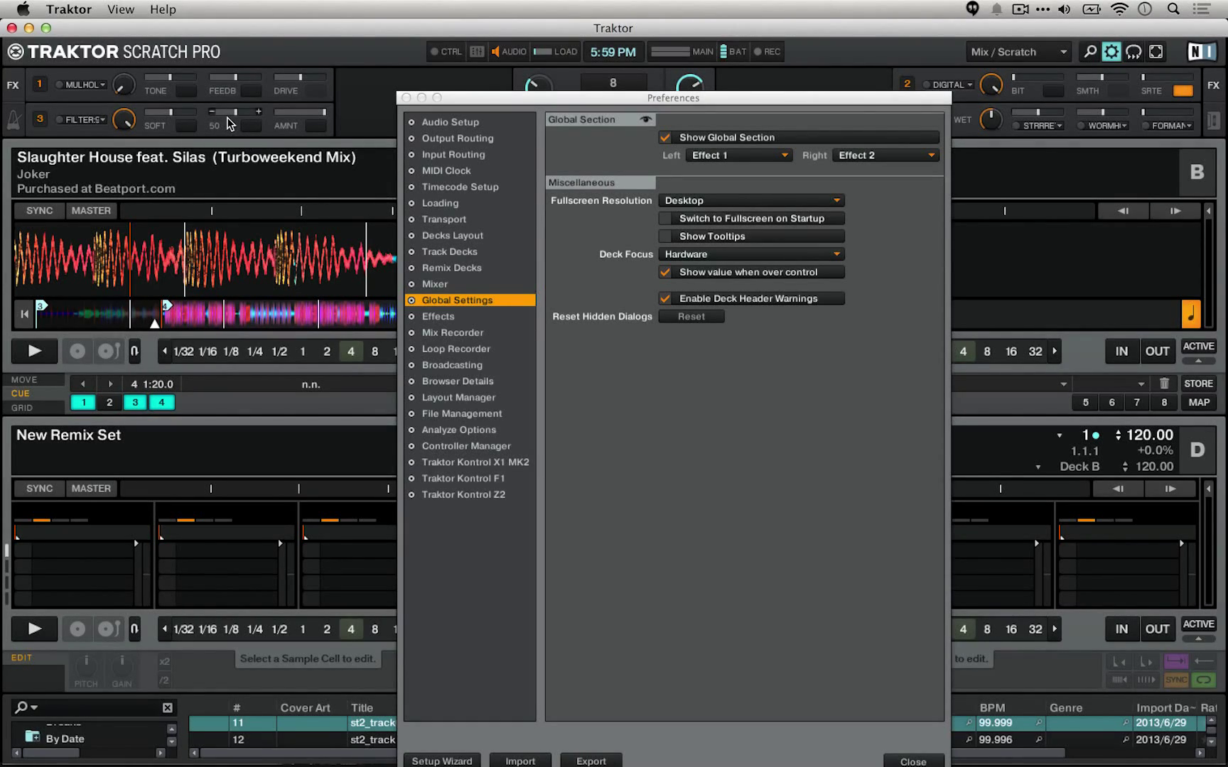
- Turn Enable Deck Header Warnings off and back on, then show the Effects page
left_click(663, 294)
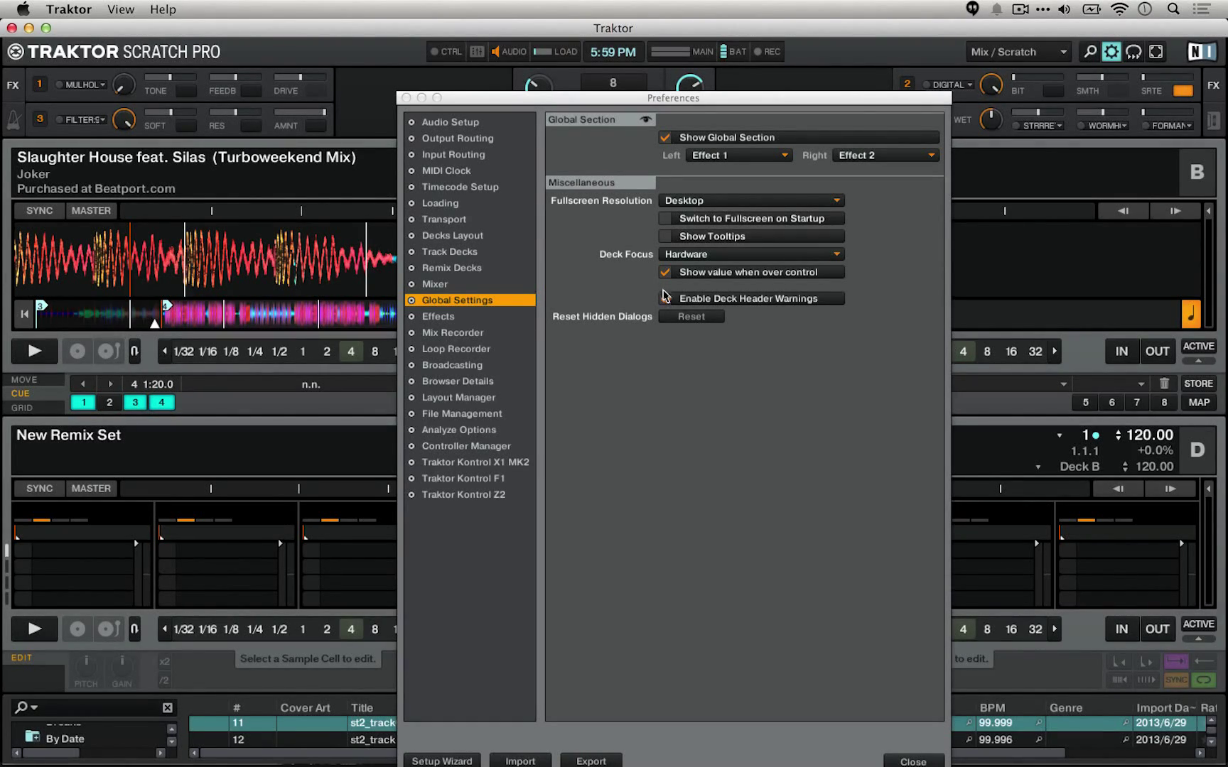
left_click(724, 304)
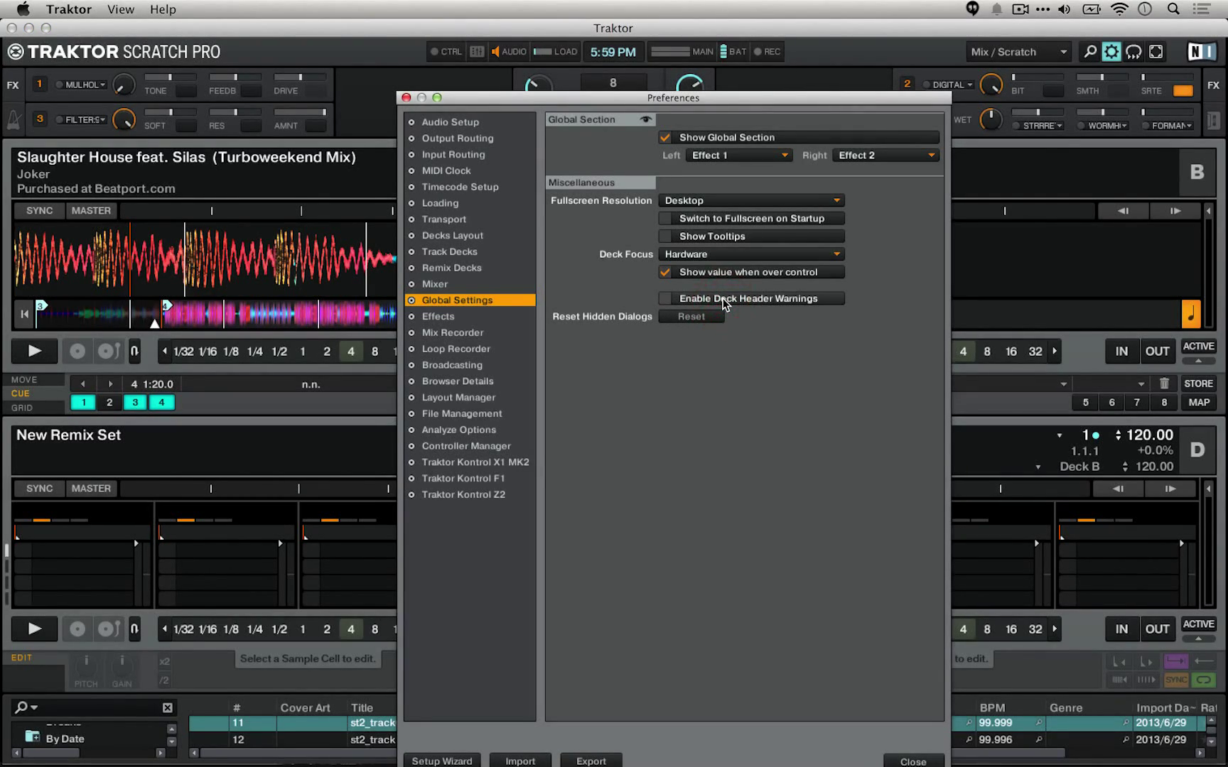
left_click(722, 298)
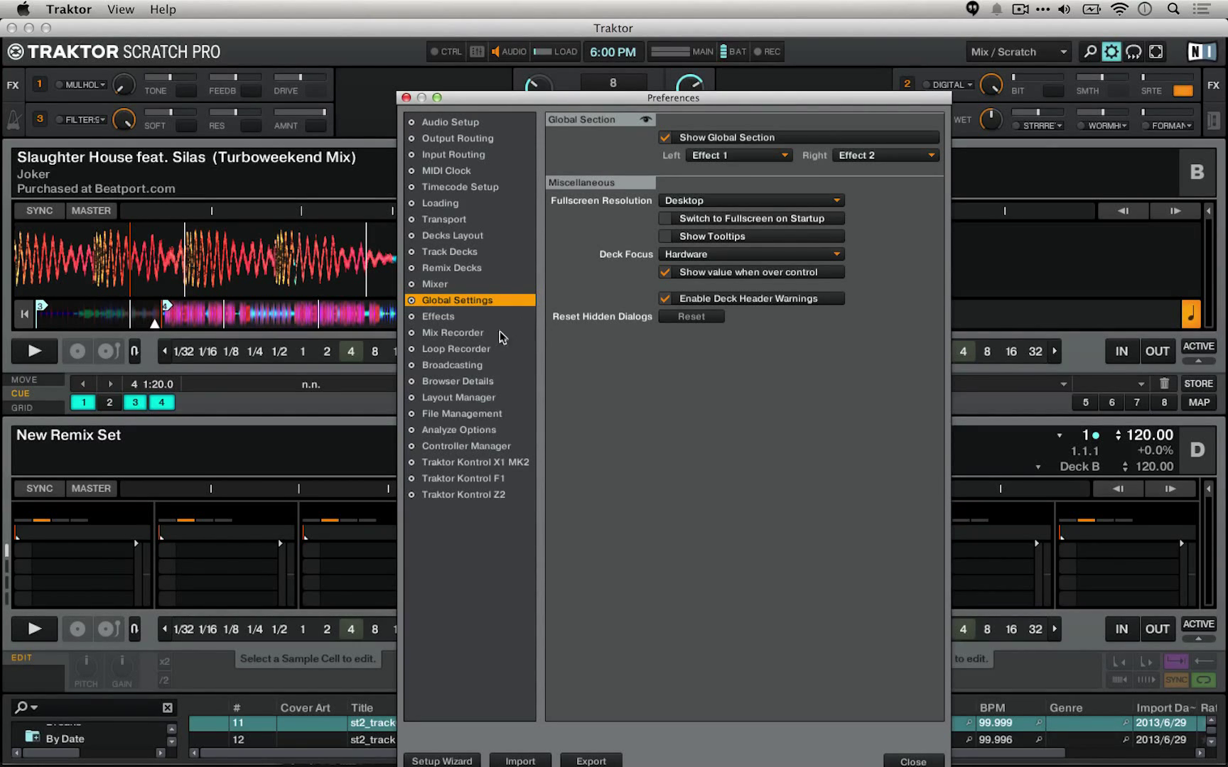
left_click(473, 317)
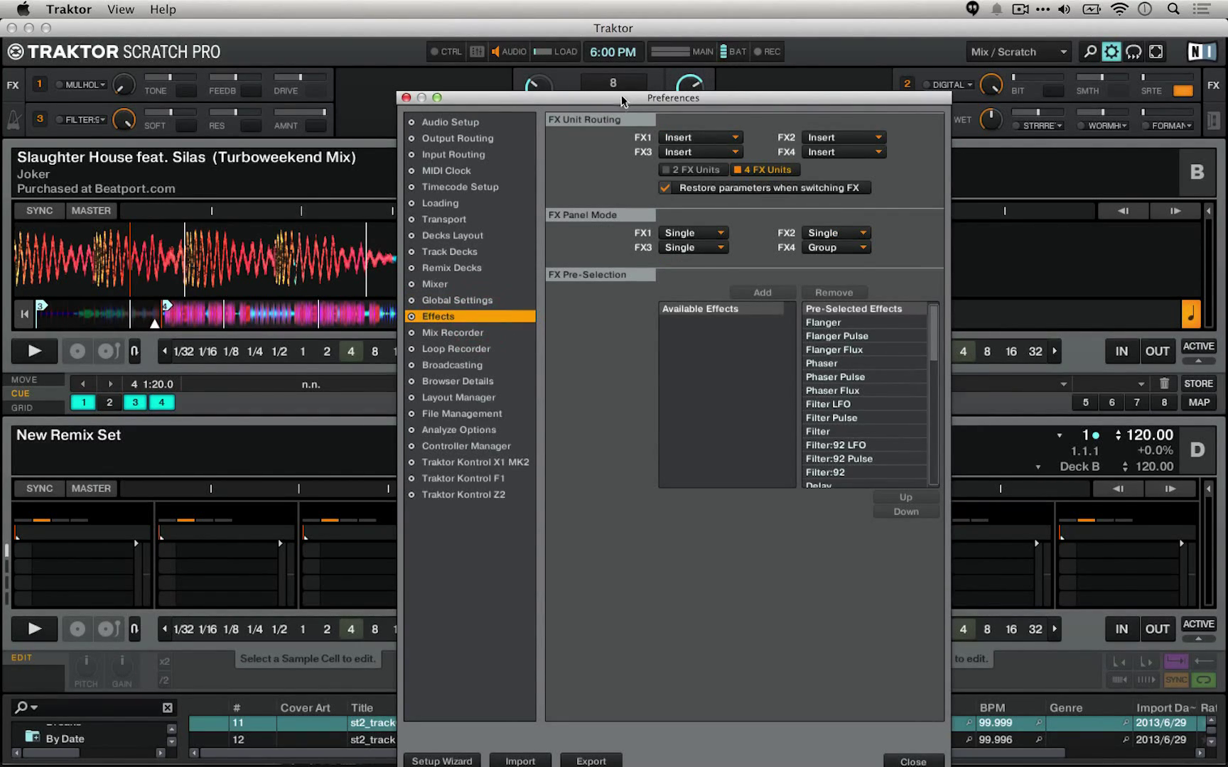
- Toggle effects routing between 2 FX Units and 4 FX Units, settling on 2 FX Units
left_click_drag(602, 100, 506, 187)
left_click(596, 257)
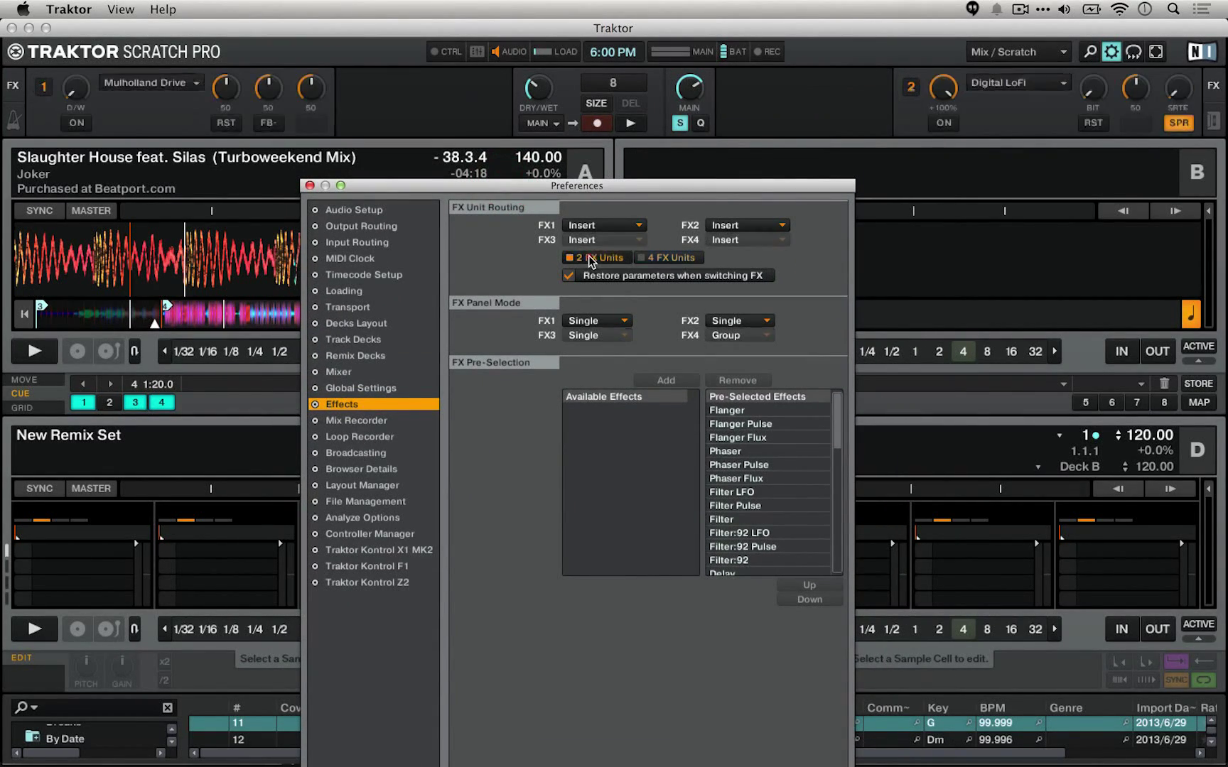
left_click(667, 258)
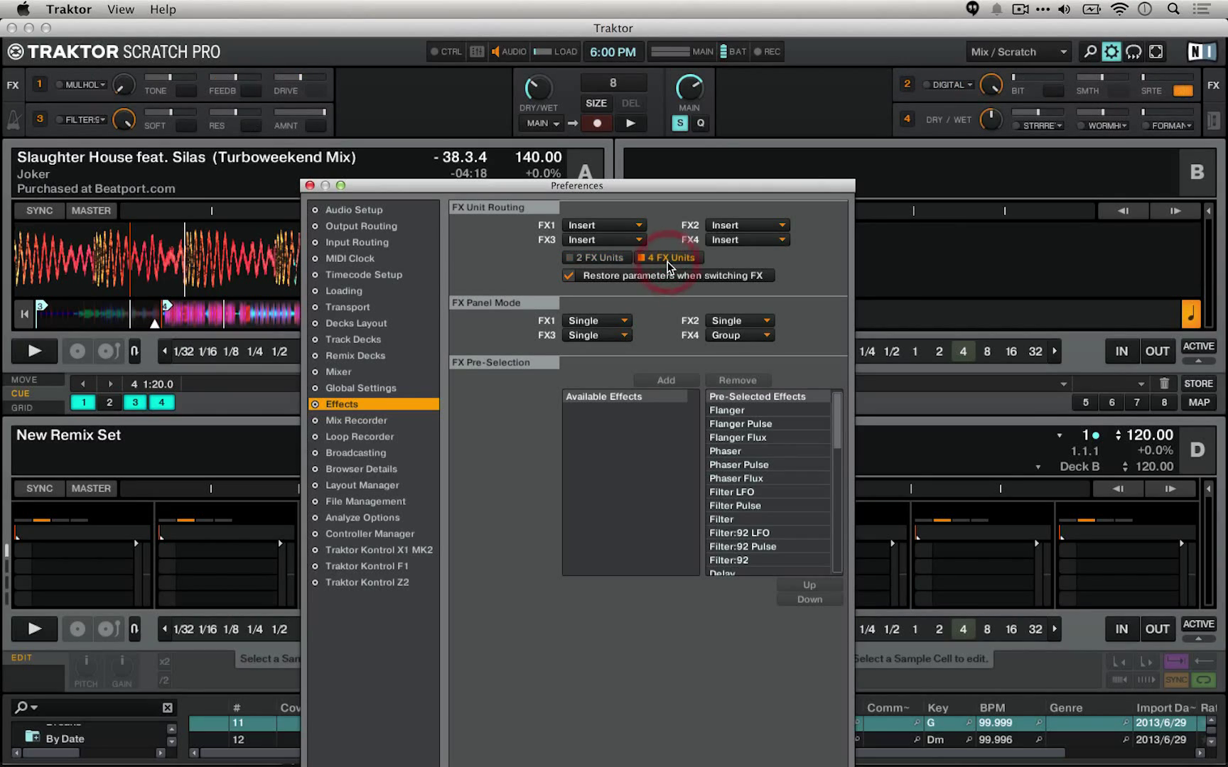
left_click(594, 259)
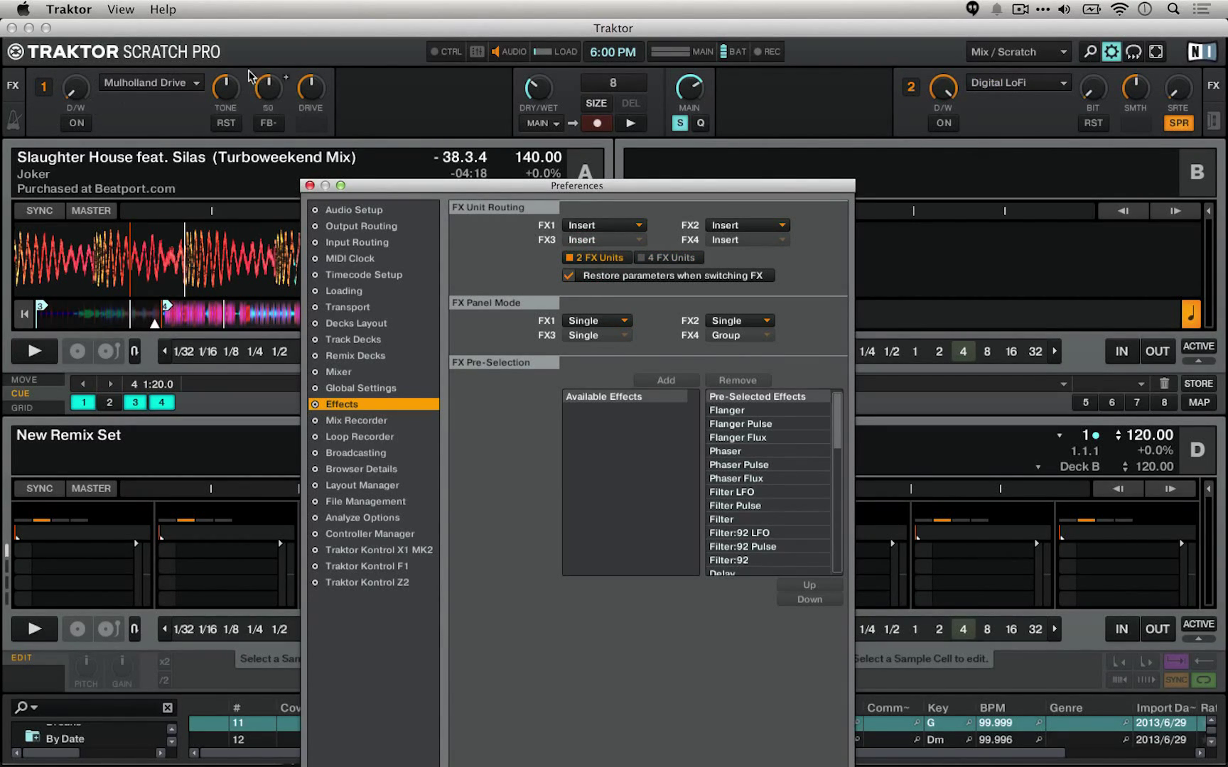
left_click(669, 259)
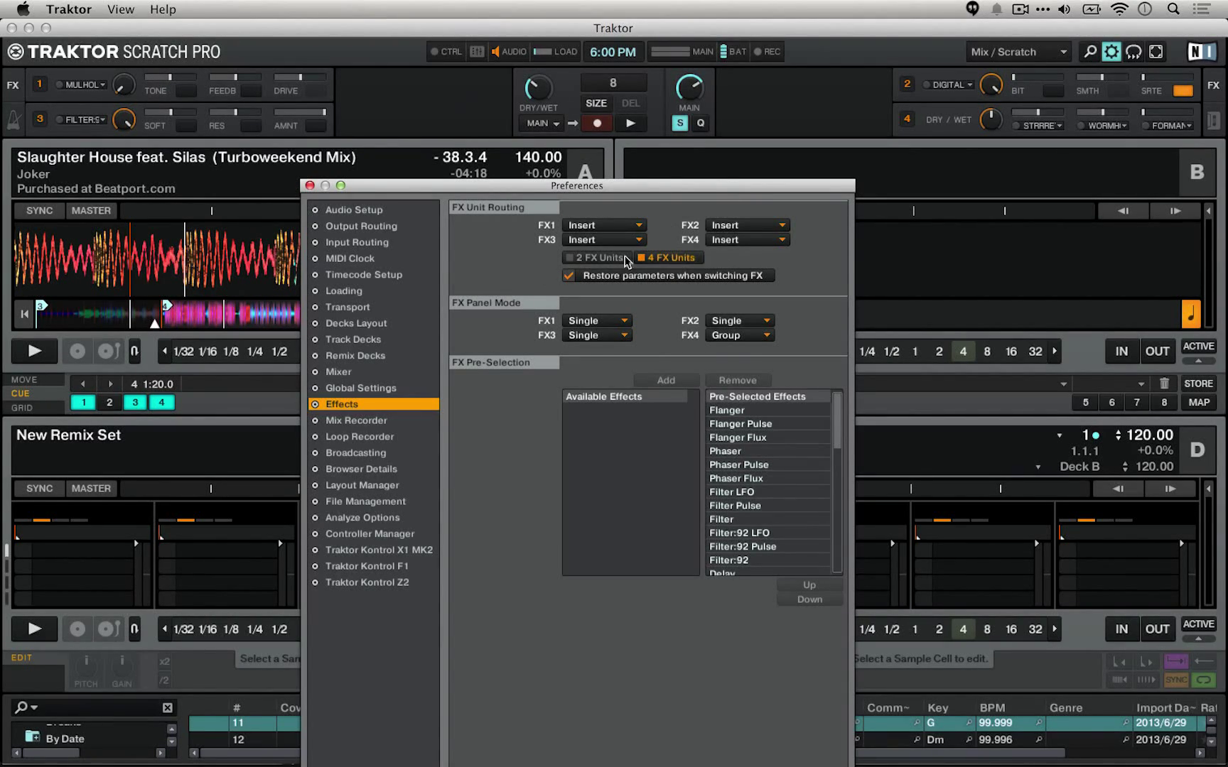
left_click(587, 256)
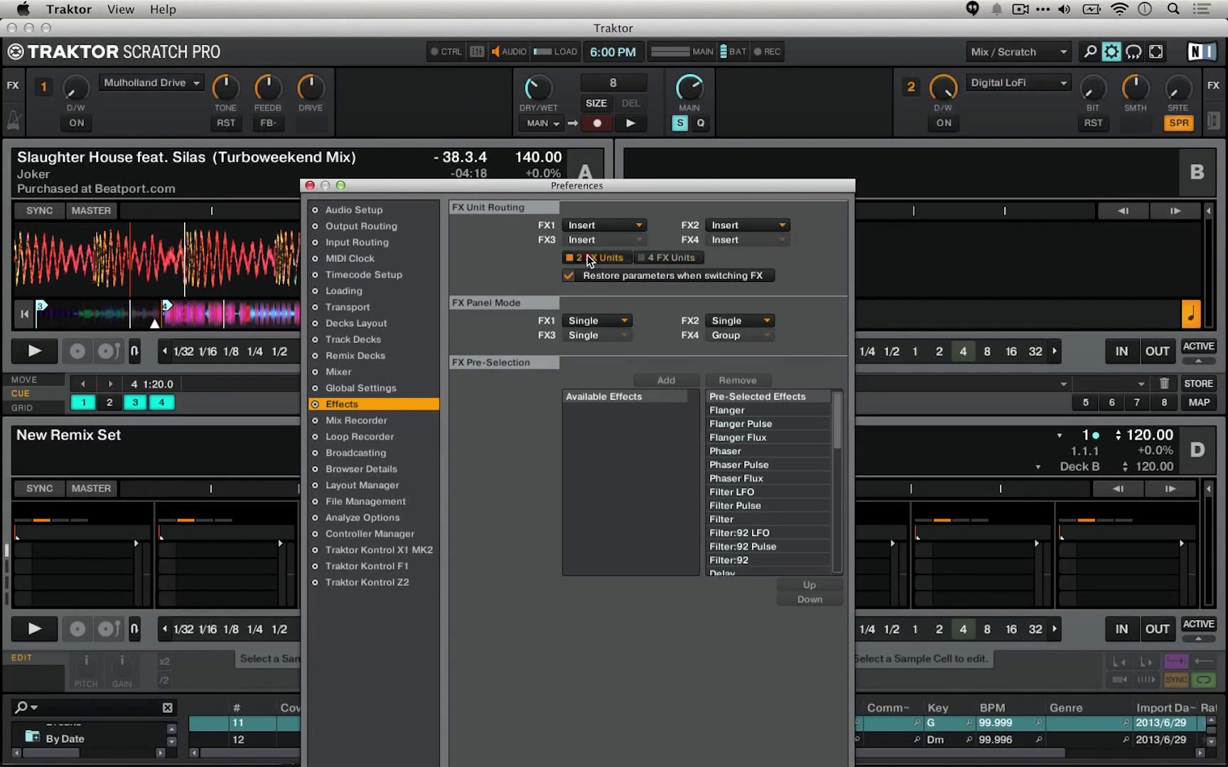
- Set FX1 Panel Mode to Group, then back to Single
left_click(612, 324)
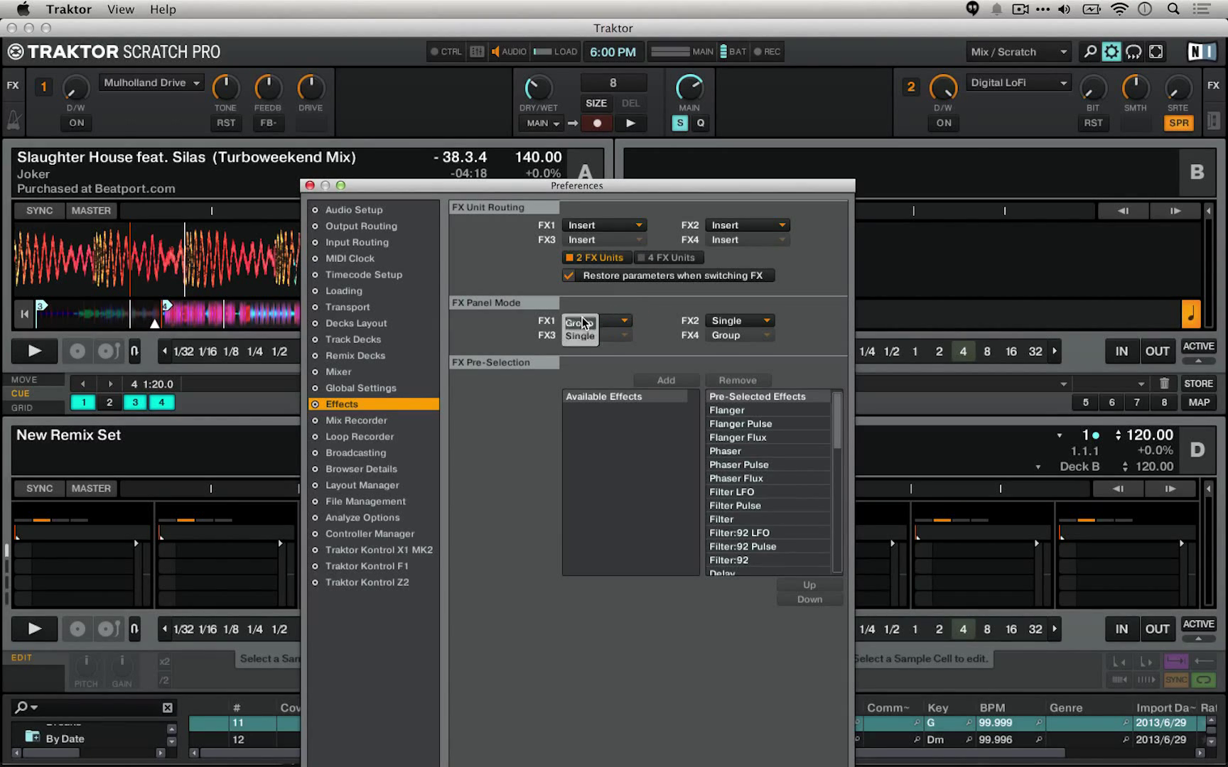
left_click(582, 322)
left_click(582, 322)
left_click(583, 335)
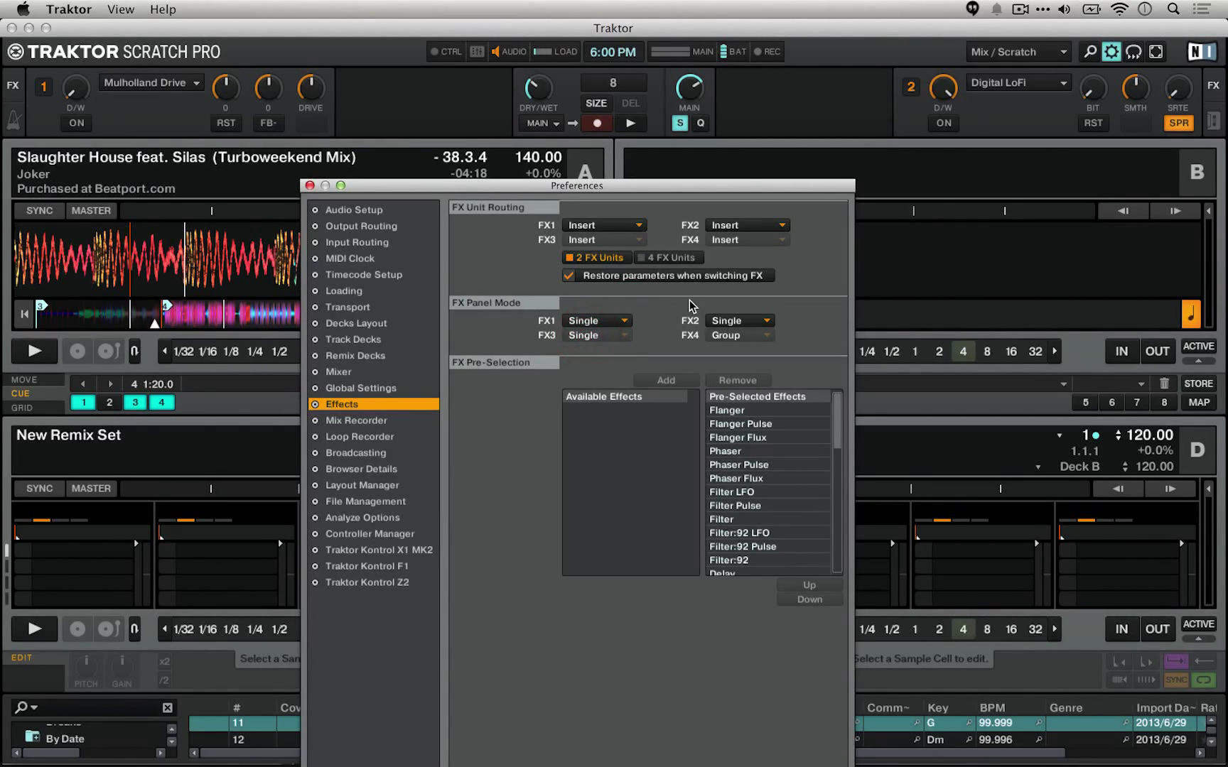
- Look through the Mix Recorder, Loop Recorder and Broadcasting pages, then go to Browser Details
left_click(348, 421)
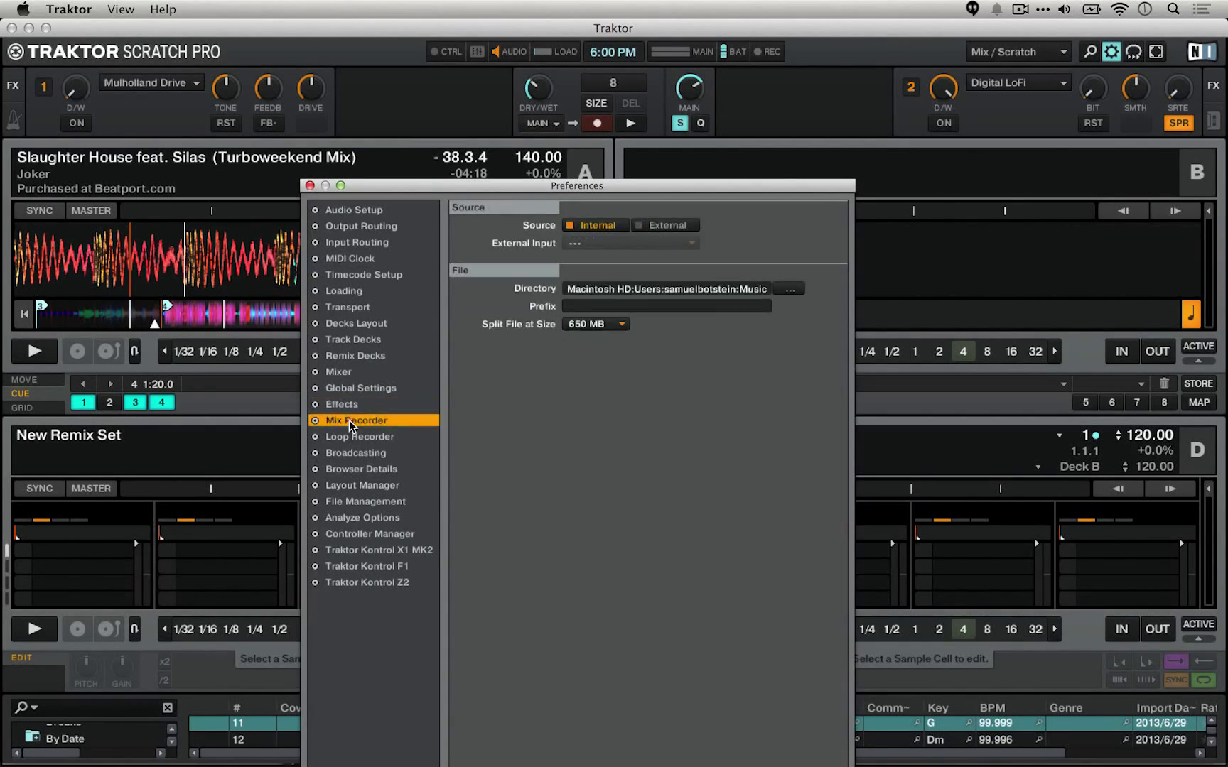
left_click(349, 437)
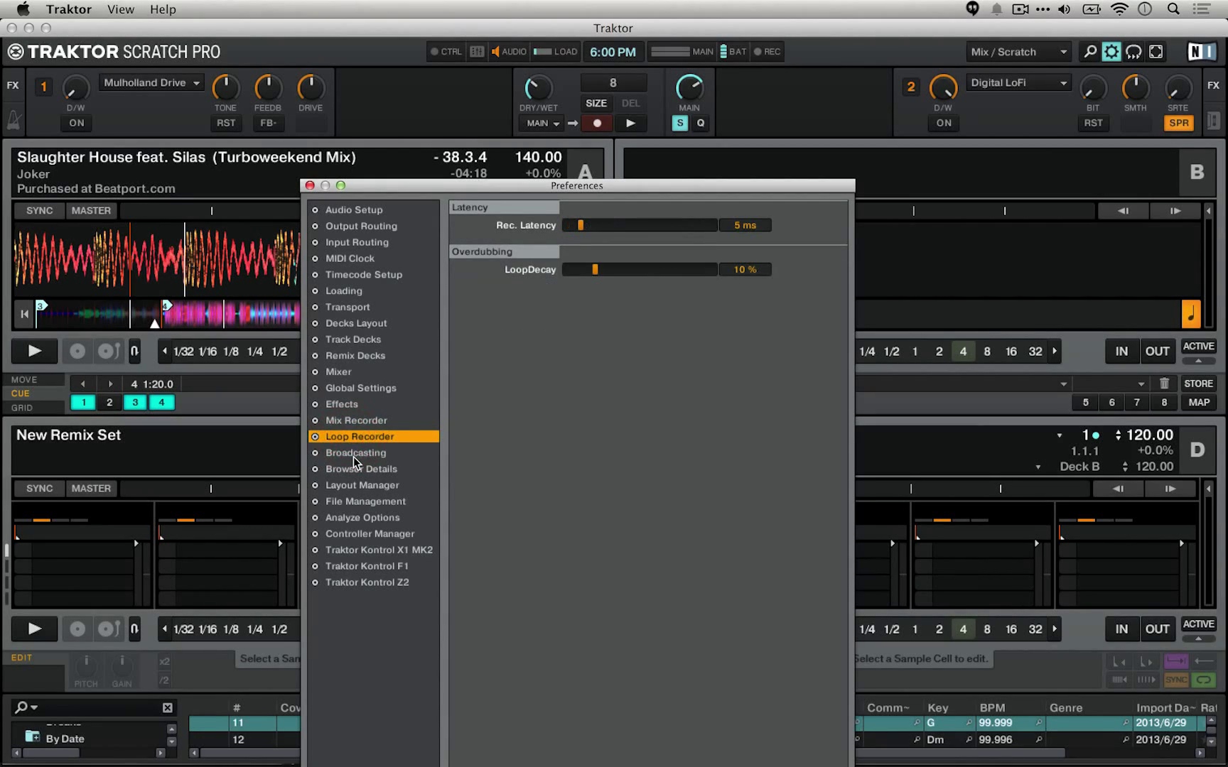
left_click(354, 458)
left_click(375, 471)
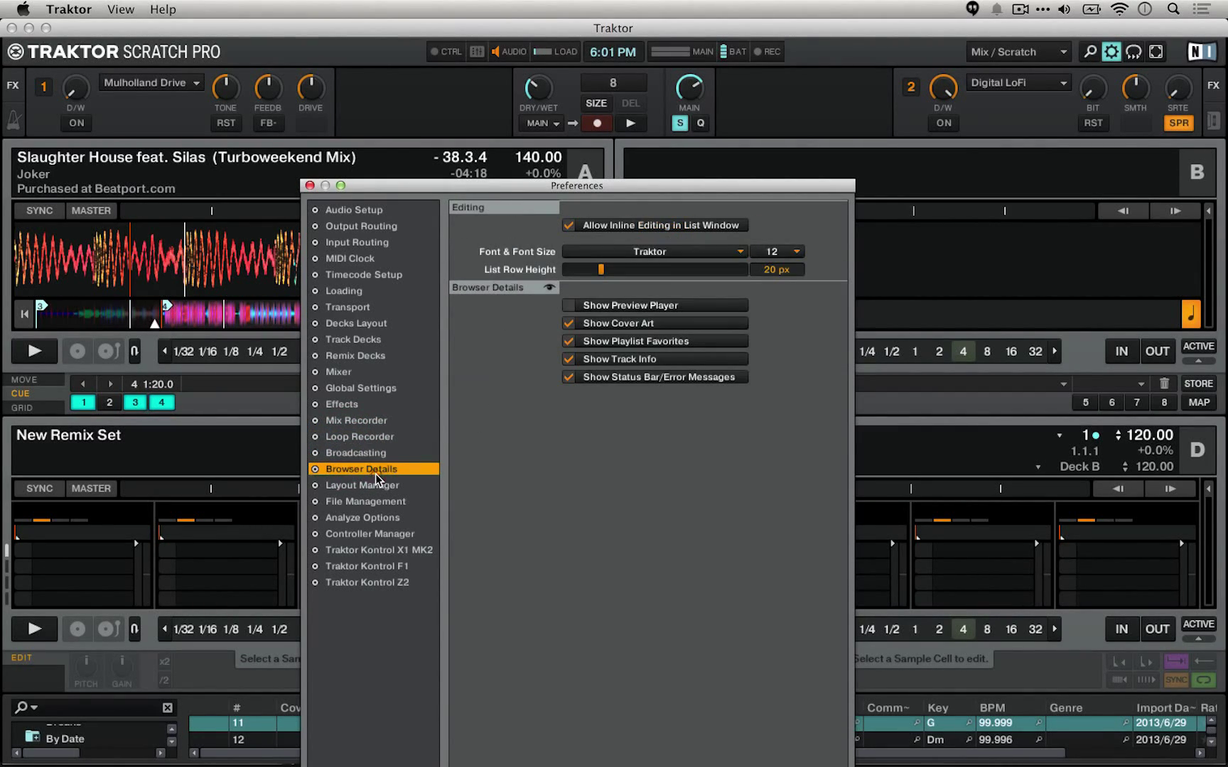
left_click_drag(651, 189, 950, 48)
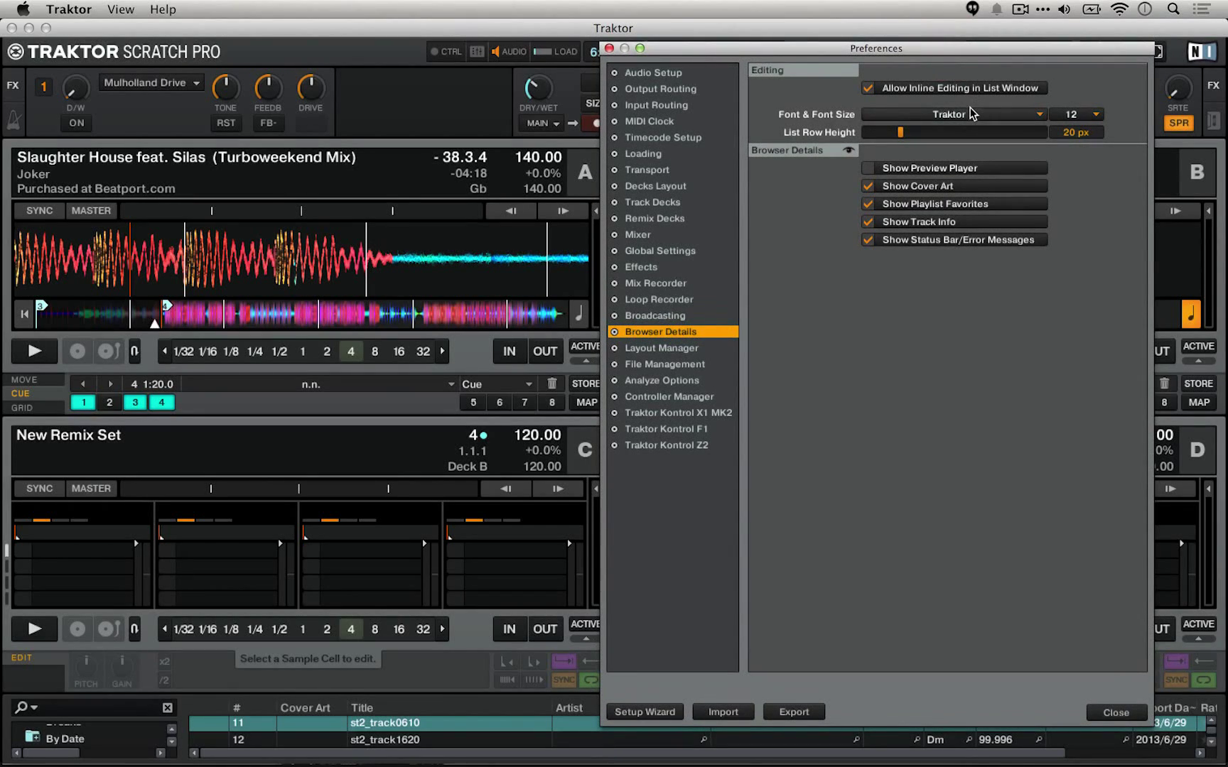
- Try Aqua Kana Bold as the browser font, then revert to Traktor
left_click(974, 114)
left_click(799, 130)
left_click(934, 115)
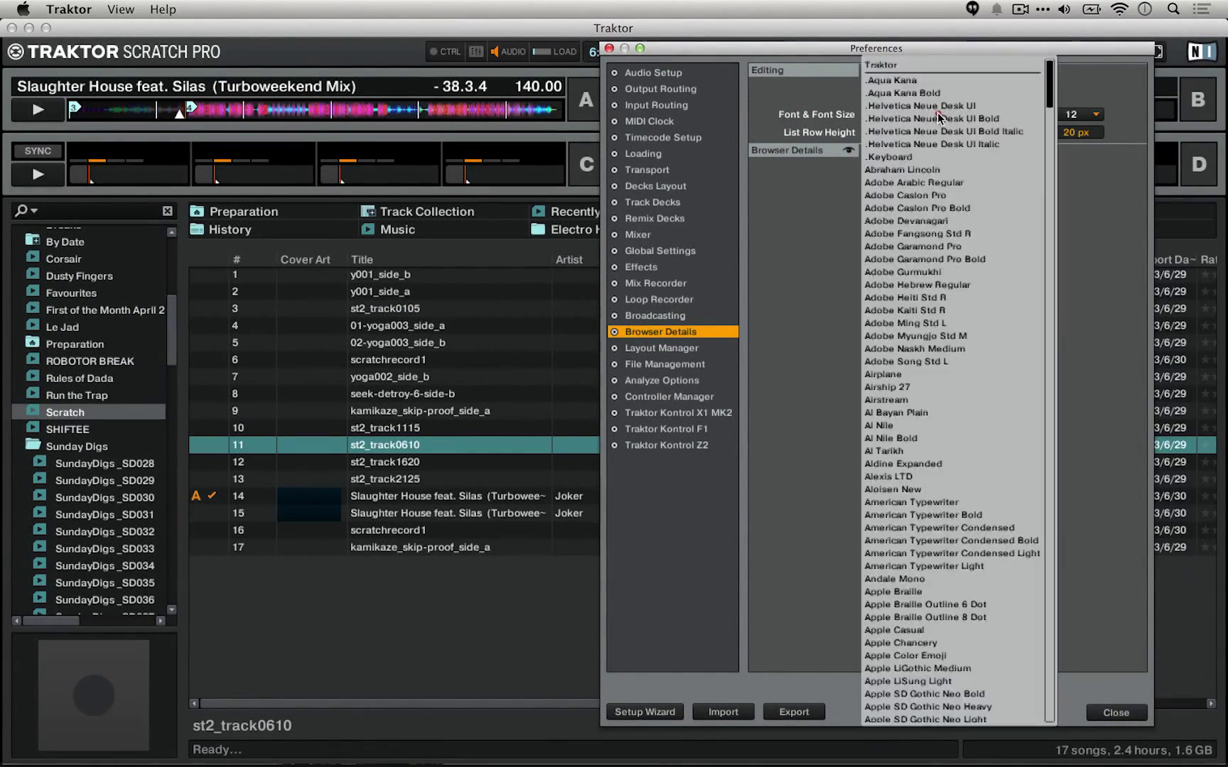
left_click(911, 93)
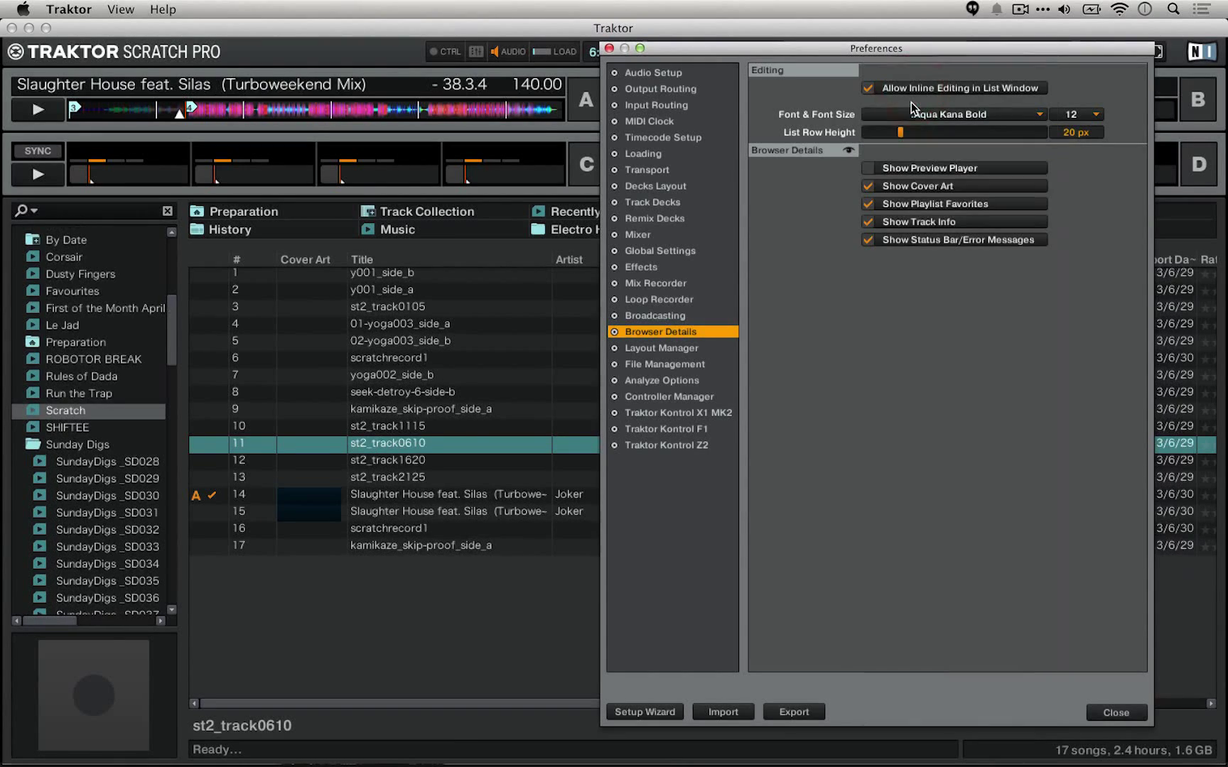
left_click(898, 115)
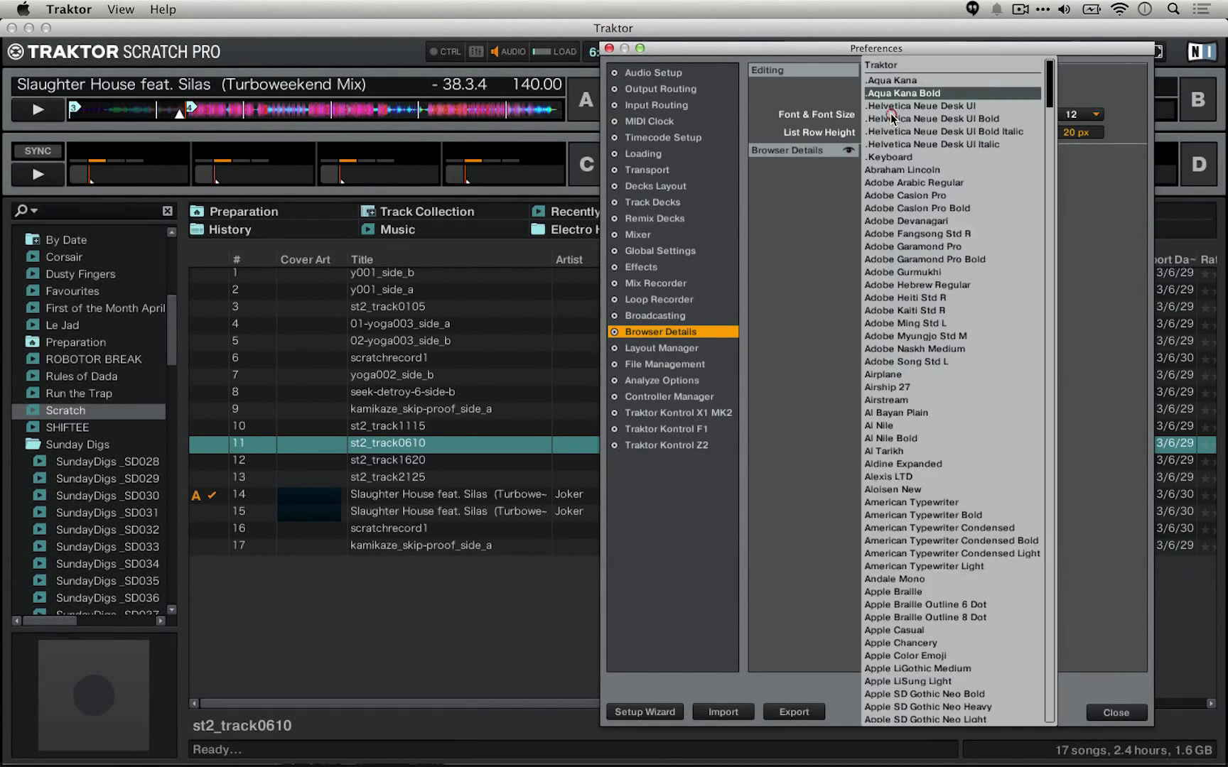
left_click(881, 66)
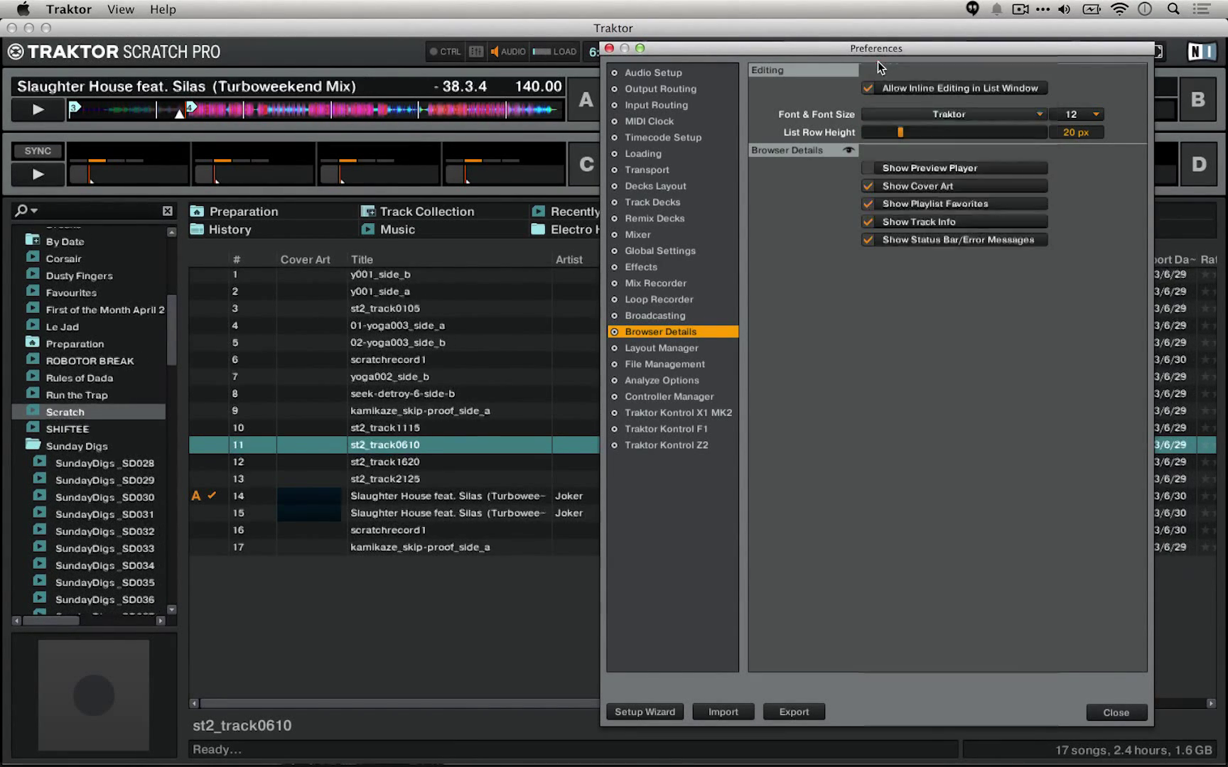
- Try browser font sizes 16 and 8 and row height 30 px, reverting to 12 and 20 px
left_click(1092, 116)
left_click(1092, 118)
left_click(1092, 117)
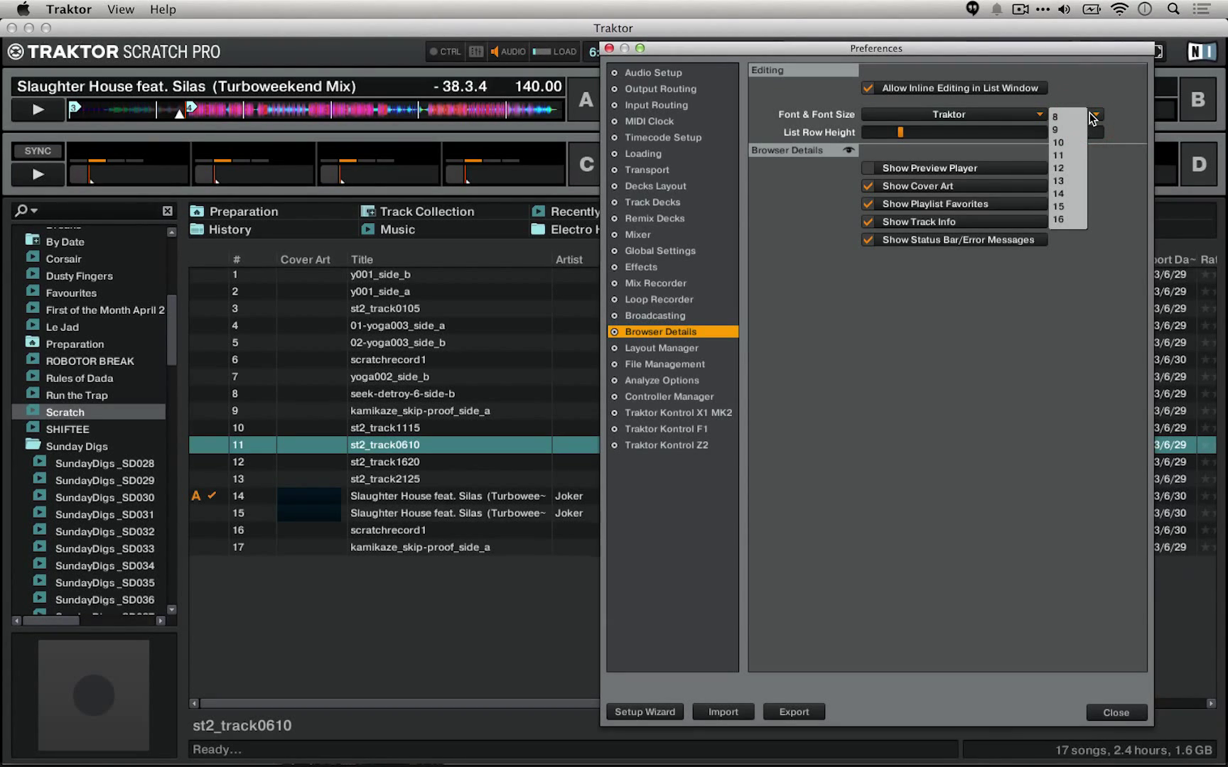
left_click(1058, 220)
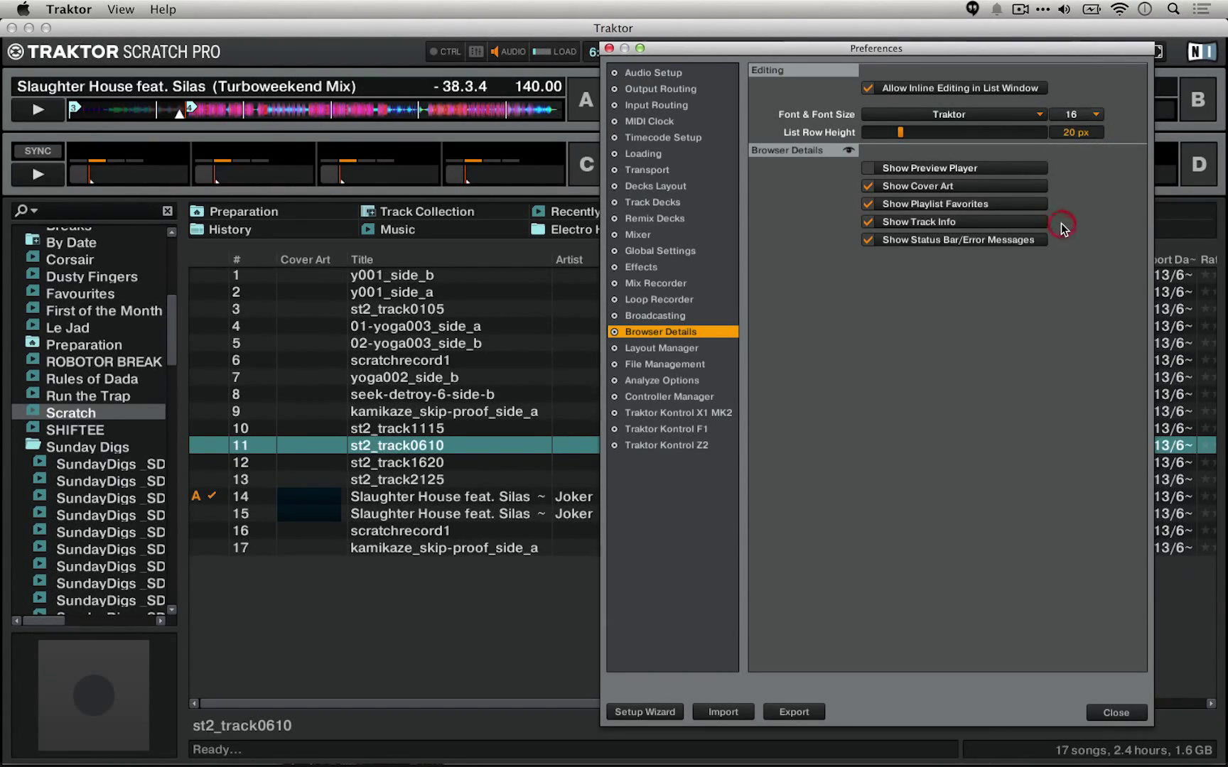
left_click(1074, 113)
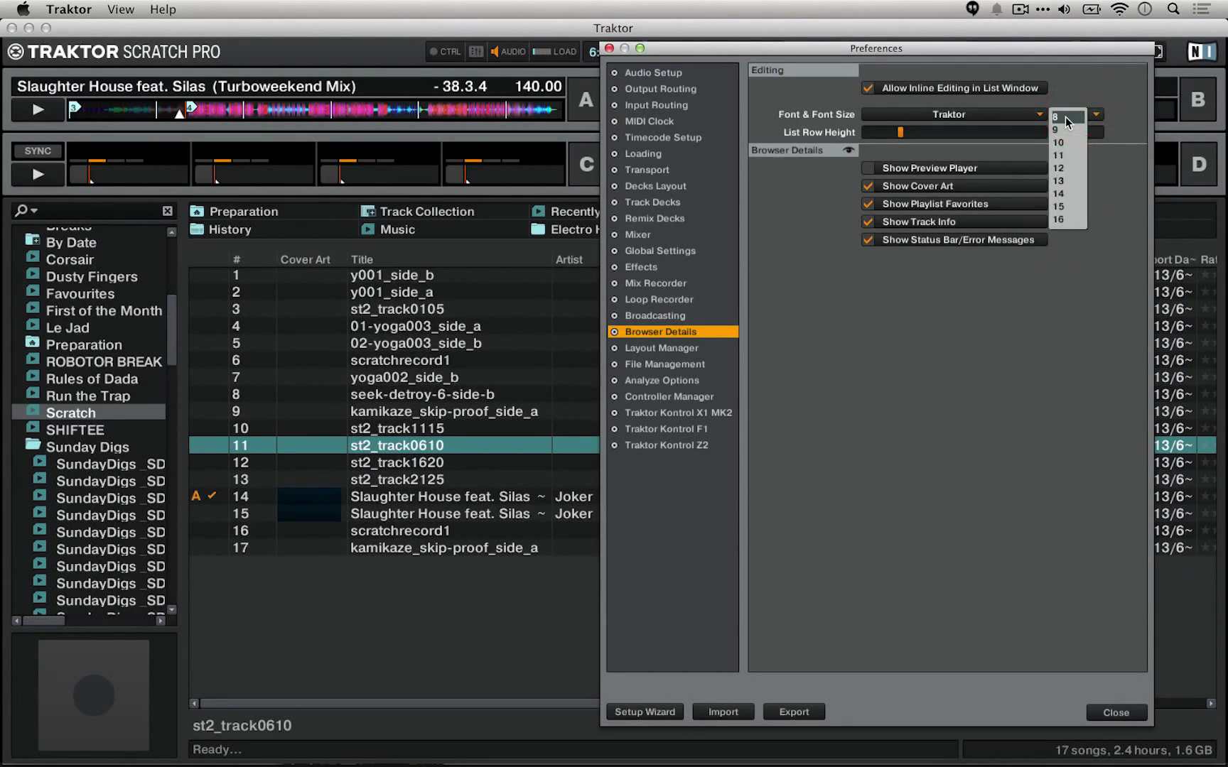
left_click(1066, 119)
left_click(1077, 116)
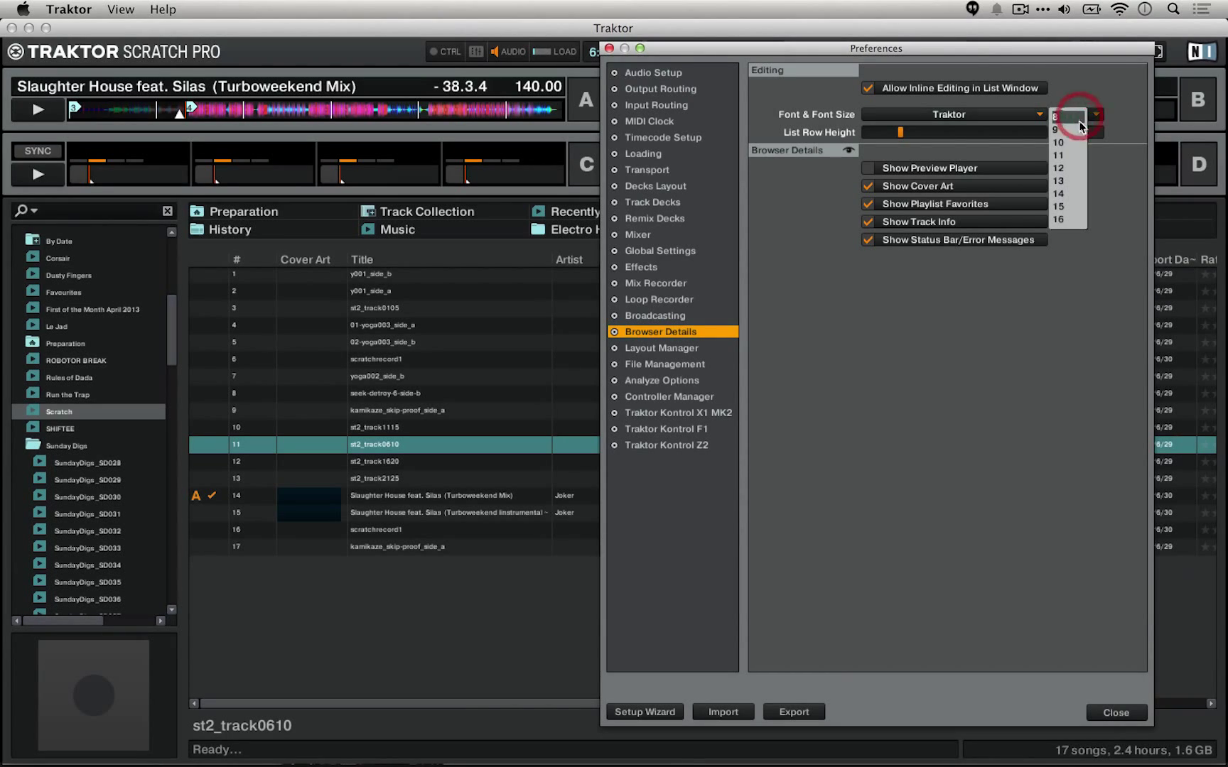
left_click(1071, 169)
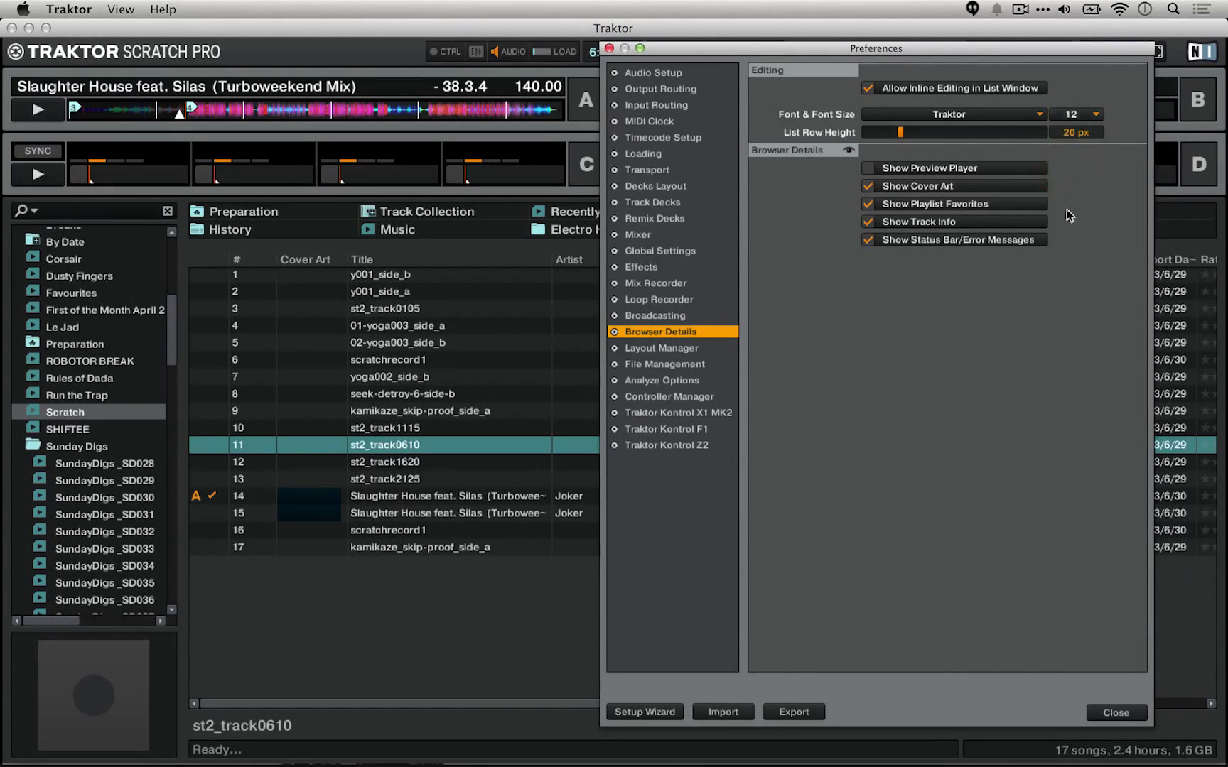
left_click_drag(915, 134, 934, 134)
left_click(904, 132)
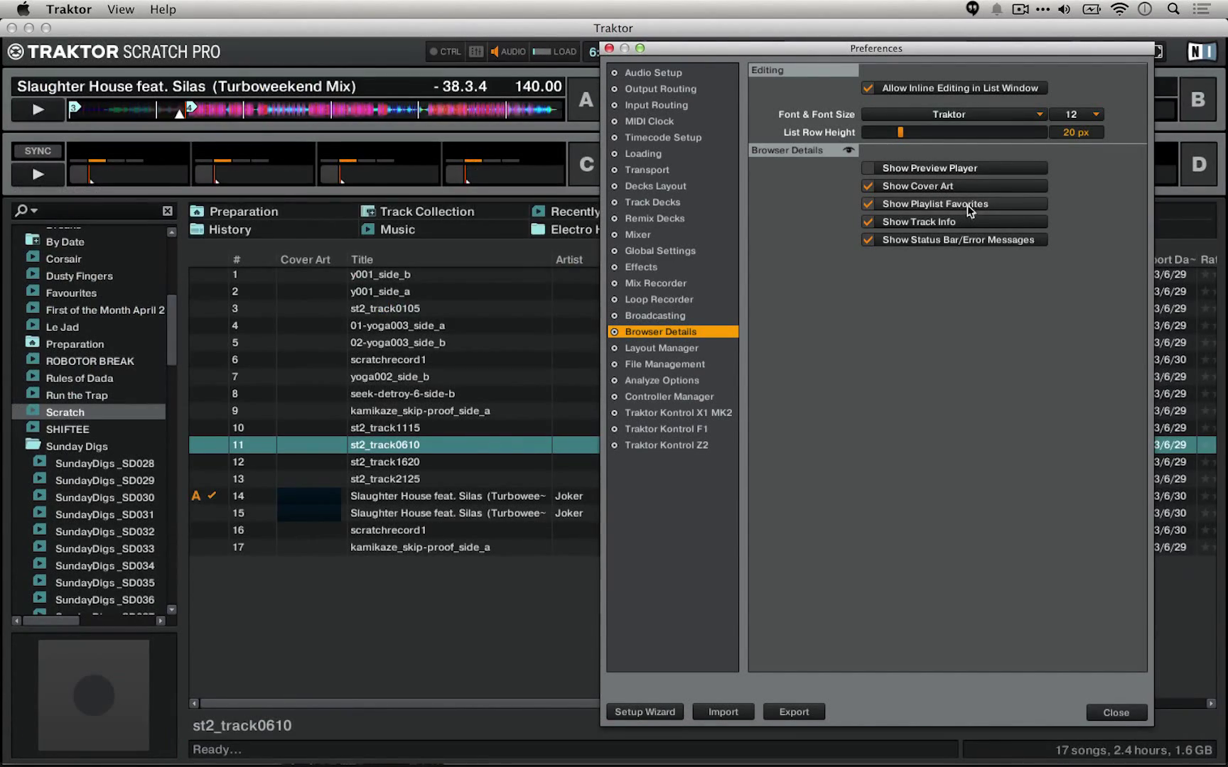
- Toggle the playlist favorites, track info and status bar options, leaving them on, then go to Layout Manager
left_click(968, 204)
left_click(968, 204)
left_click(969, 206)
left_click(969, 208)
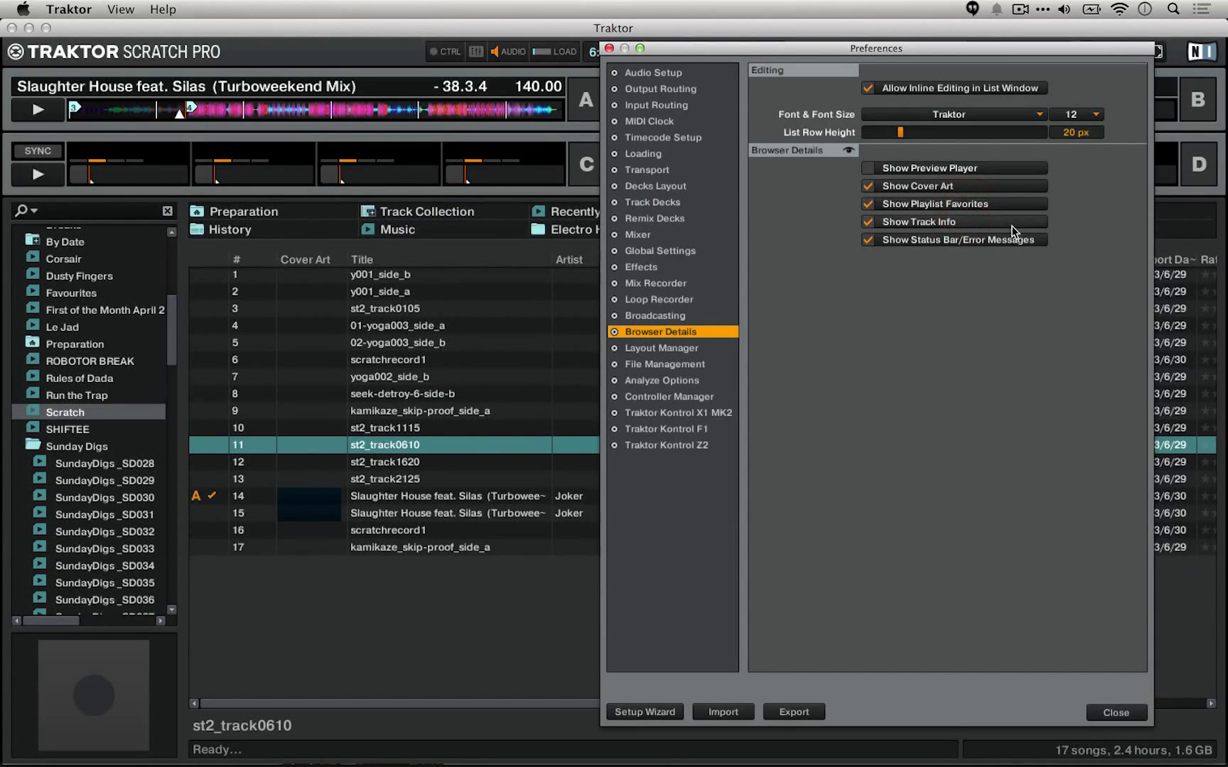
left_click(980, 228)
left_click(981, 228)
left_click(942, 238)
left_click(945, 241)
left_click(947, 242)
left_click(947, 242)
left_click(693, 347)
- Restore the full deck view and set effects routing to 4 FX Units
left_click_drag(834, 47, 531, 84)
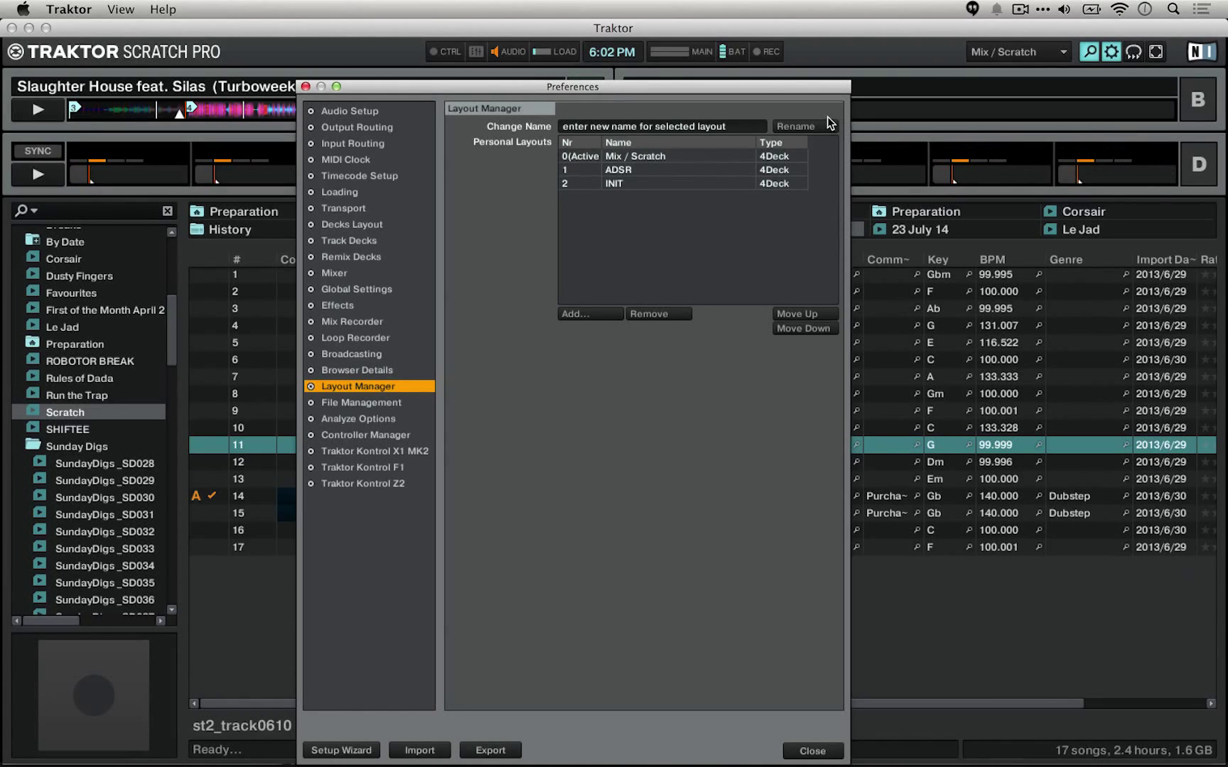
left_click(1023, 56)
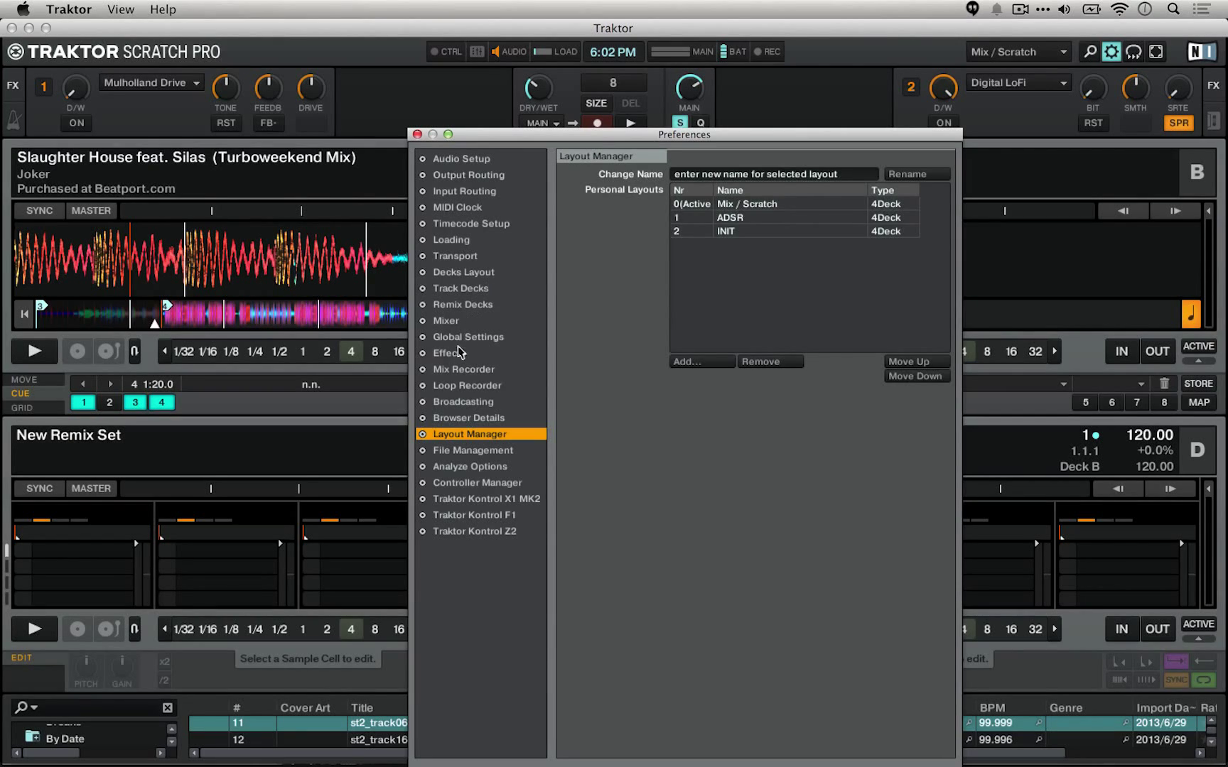
left_click(455, 353)
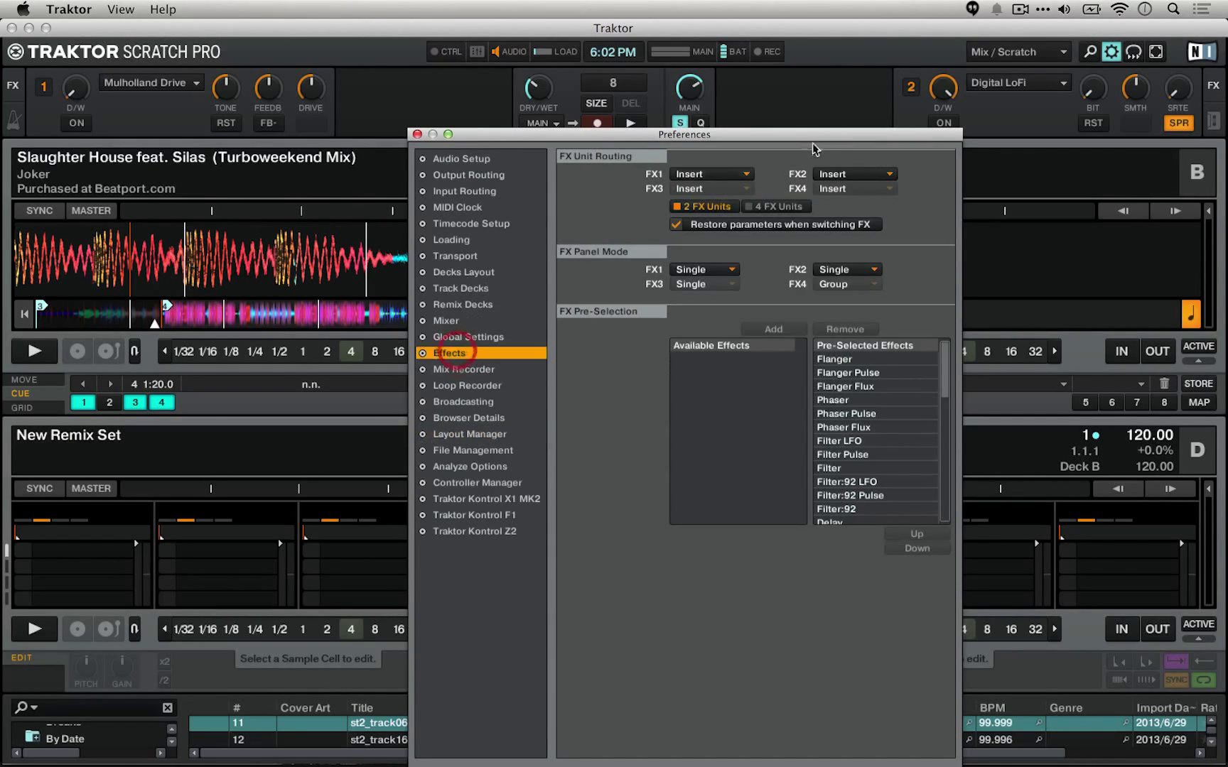
left_click(794, 207)
left_click(466, 436)
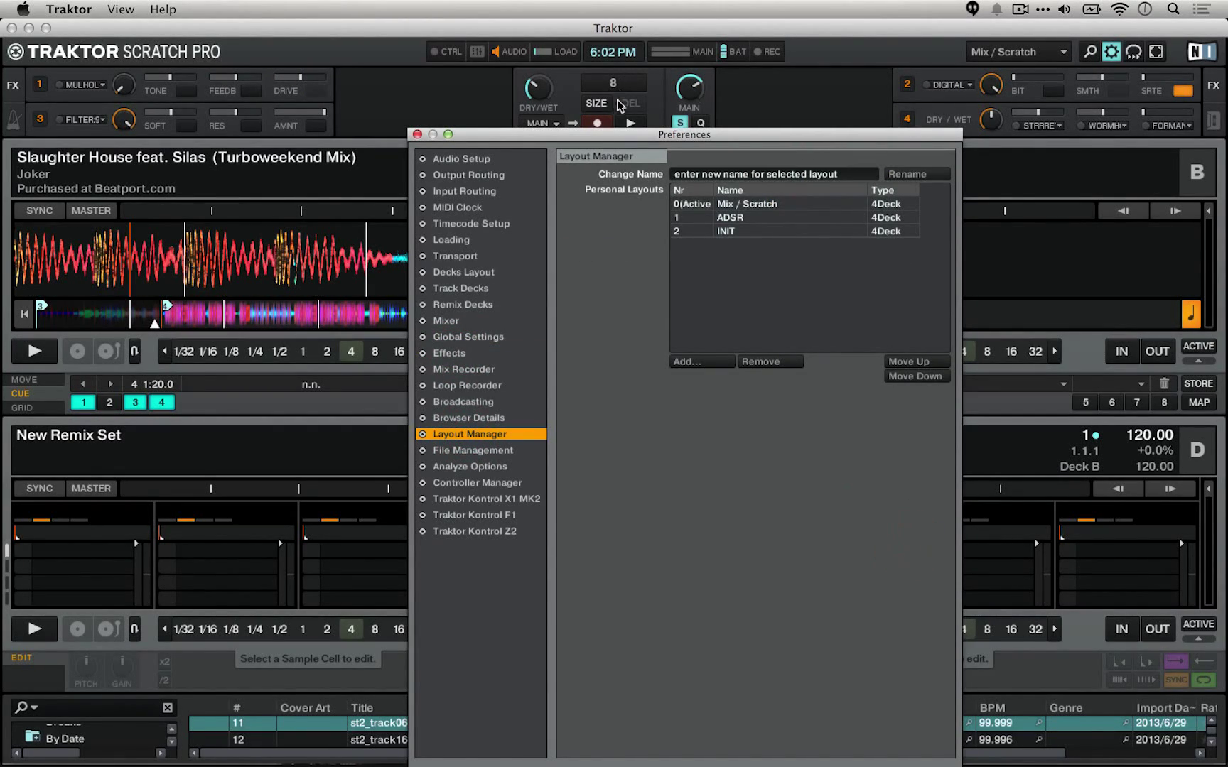
- Make ADSR the active layout, showing the mixer between the decks
left_click_drag(609, 136, 1188, 588)
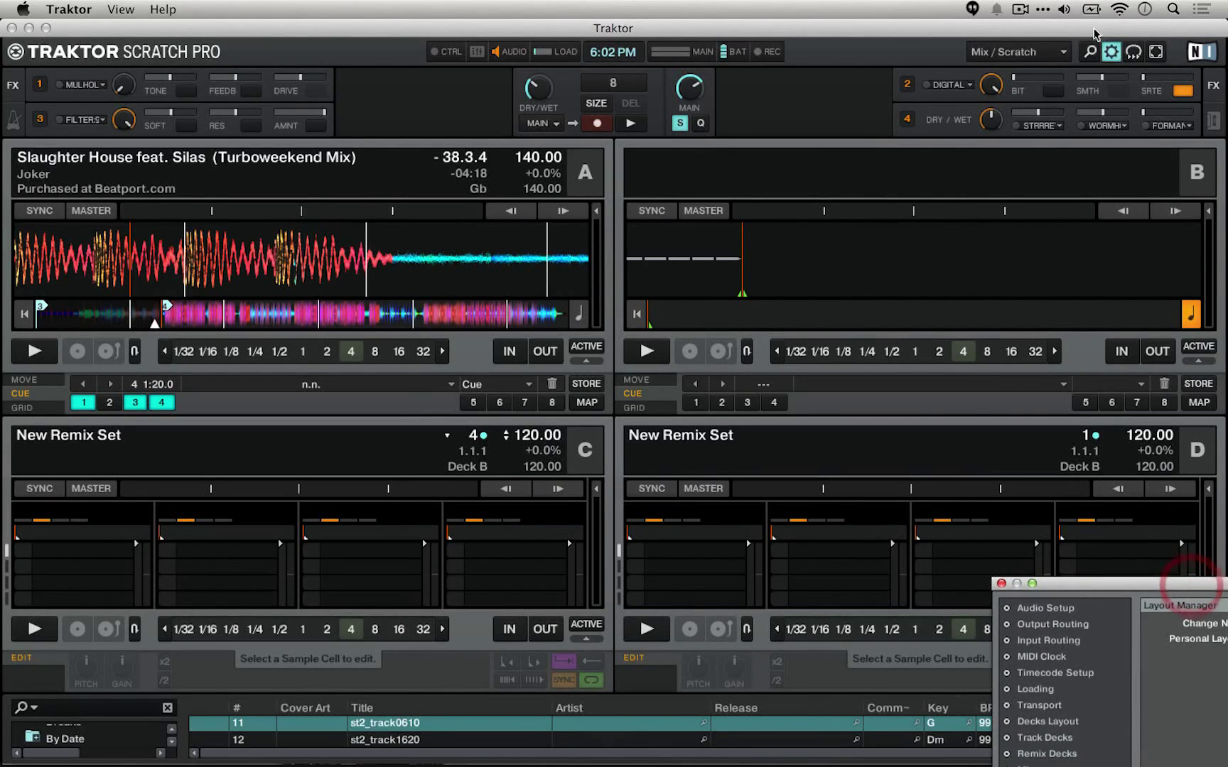
left_click(1016, 53)
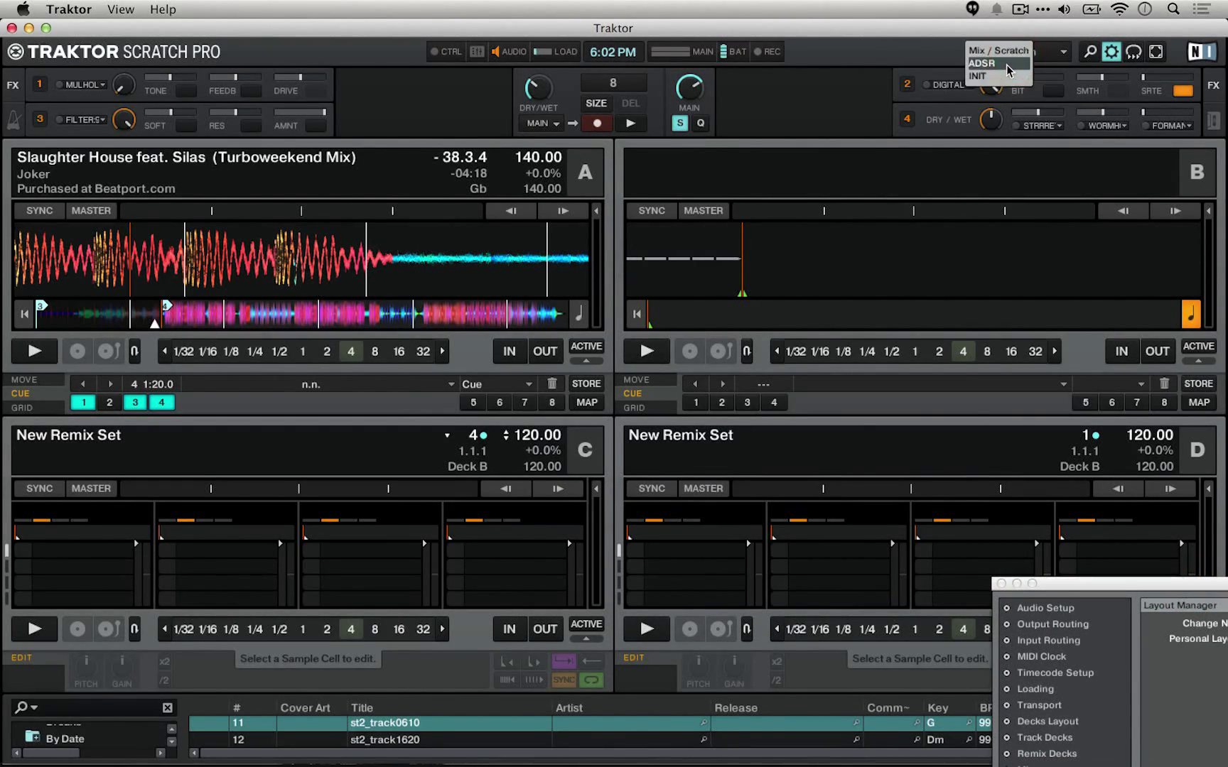
left_click(1006, 64)
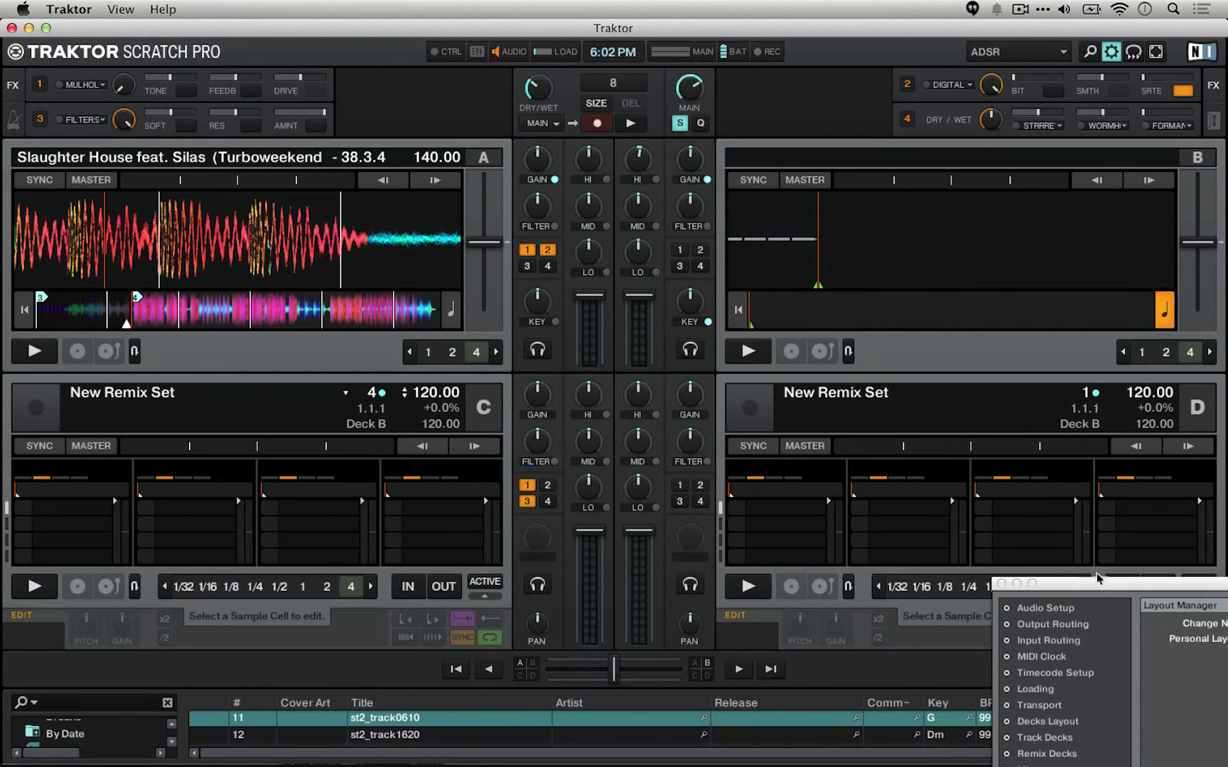
left_click_drag(1051, 583, 448, 102)
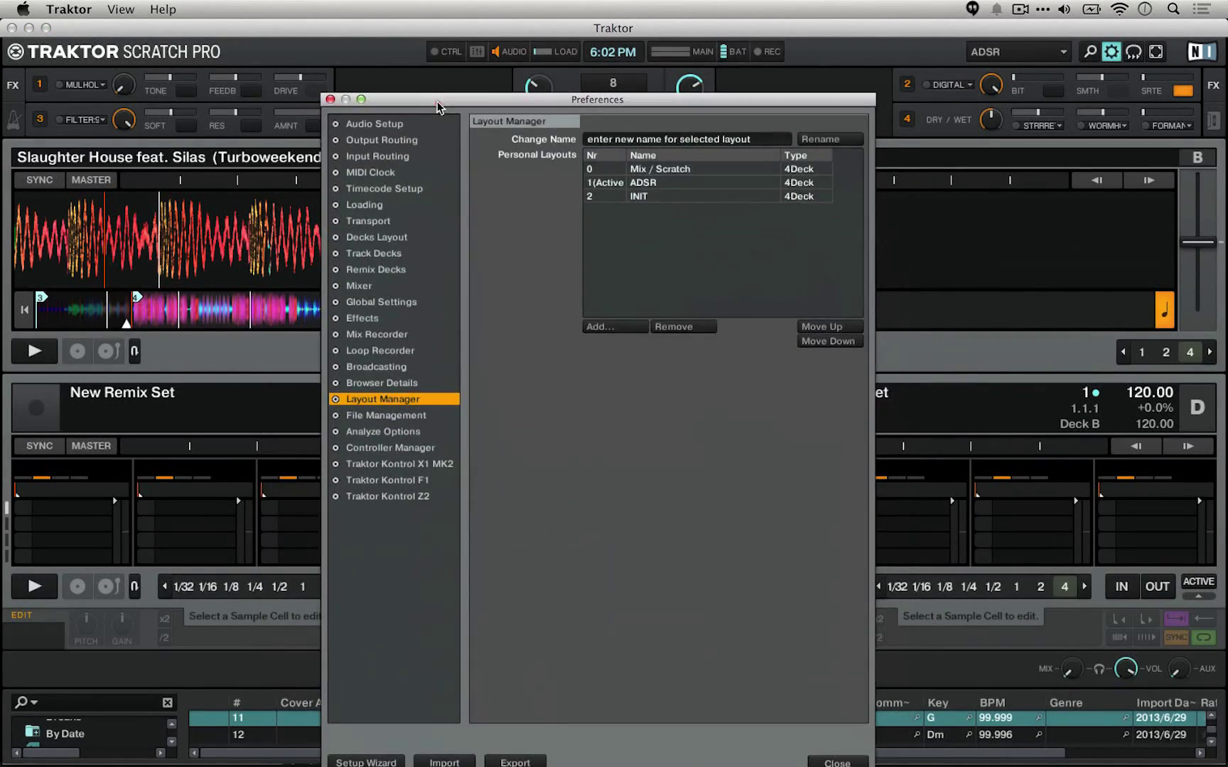
- Switch back to Mix / Scratch, then add a TScratch Pro 4Deck copy and activate it
left_click(1003, 54)
left_click(980, 59)
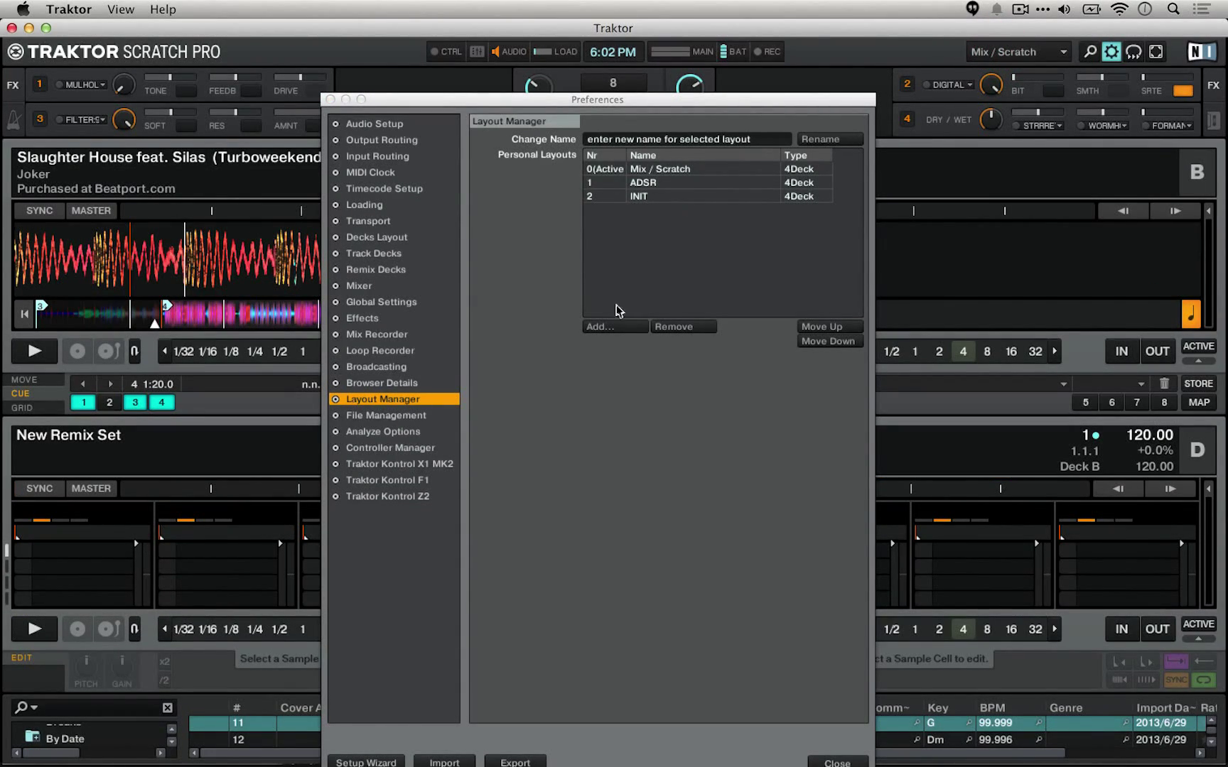
left_click(605, 329)
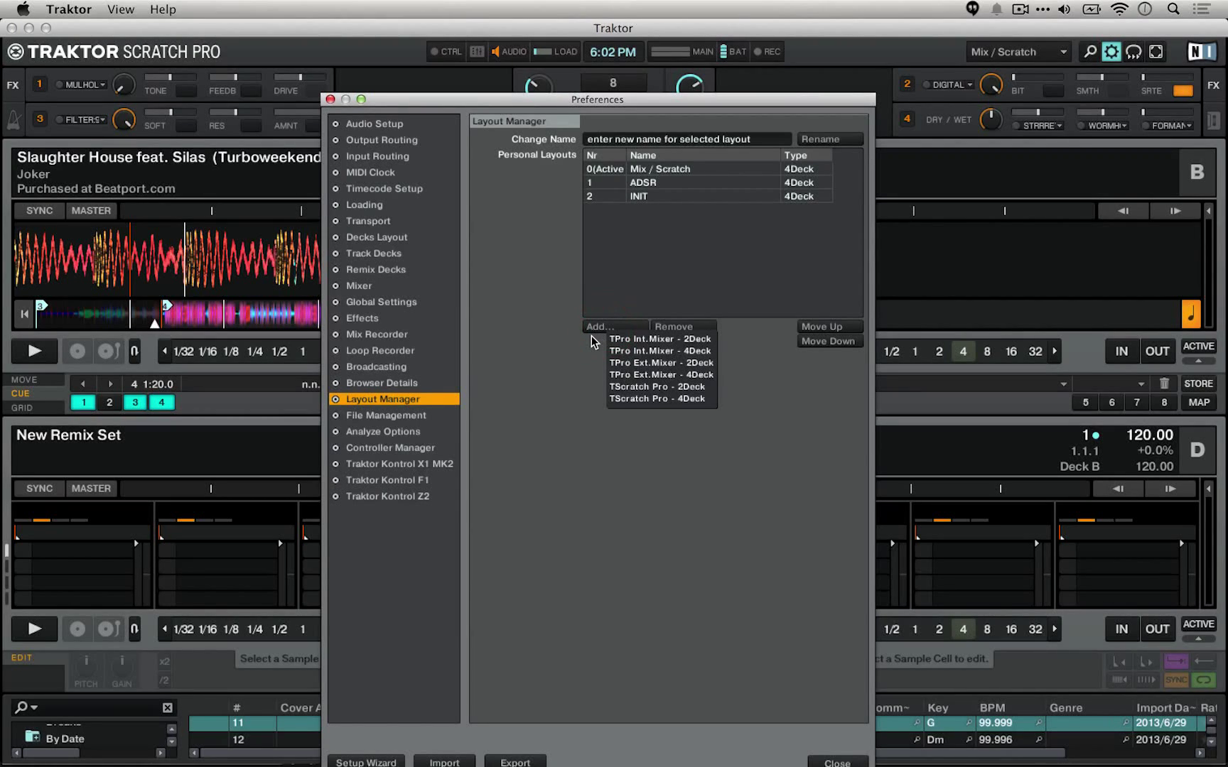
left_click(643, 398)
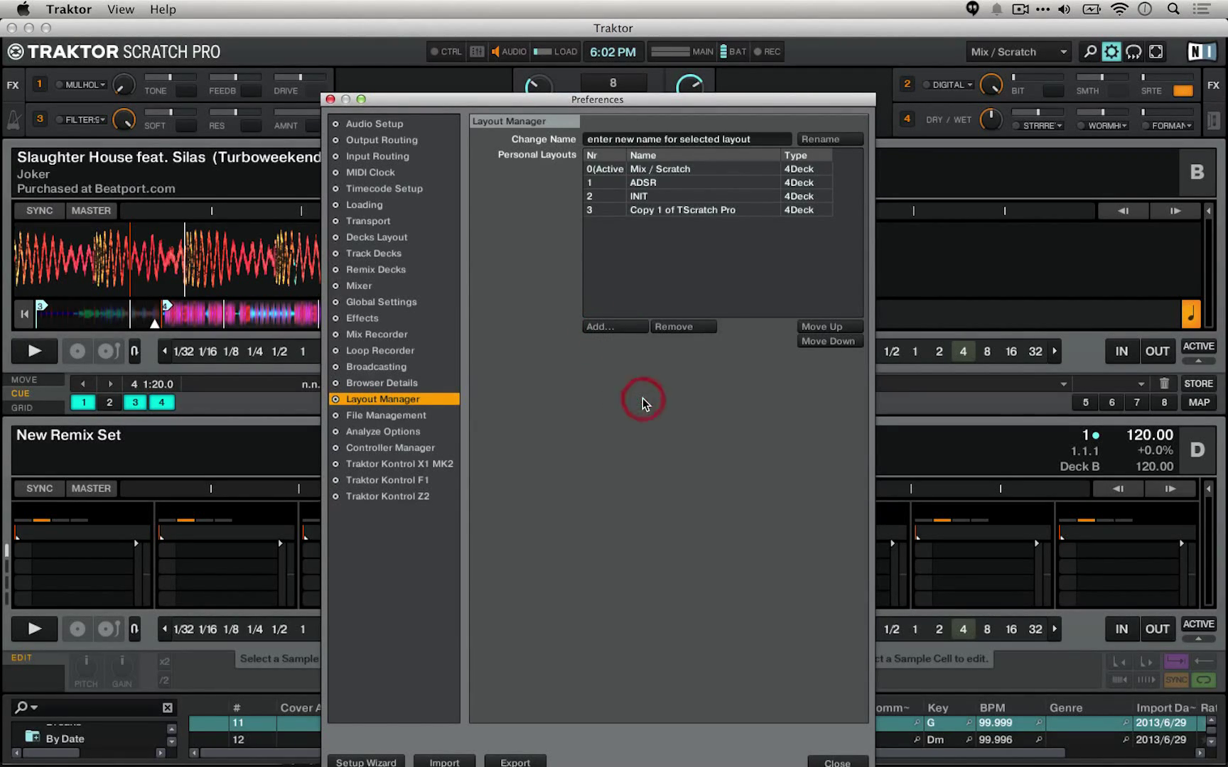
left_click(665, 210)
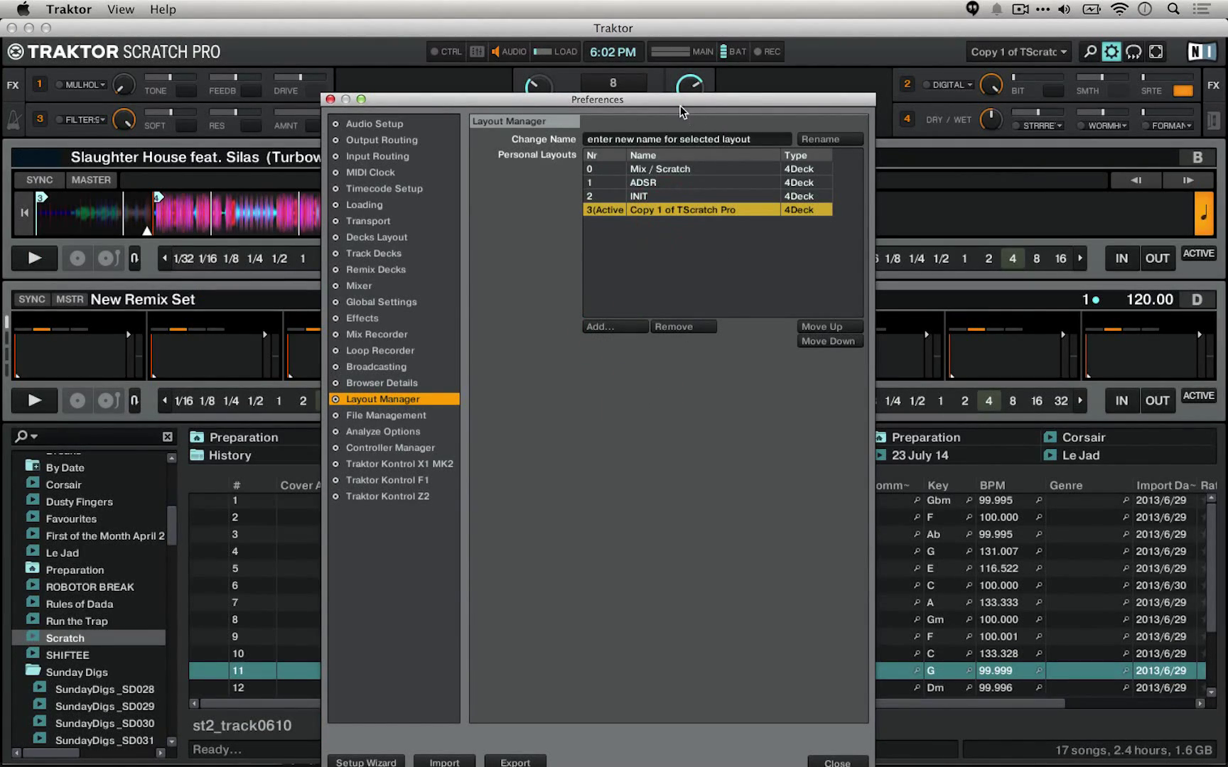
- Remove the Copy 1 of TScratch Pro layout
left_click(872, 521)
left_click_drag(617, 104, 637, 188)
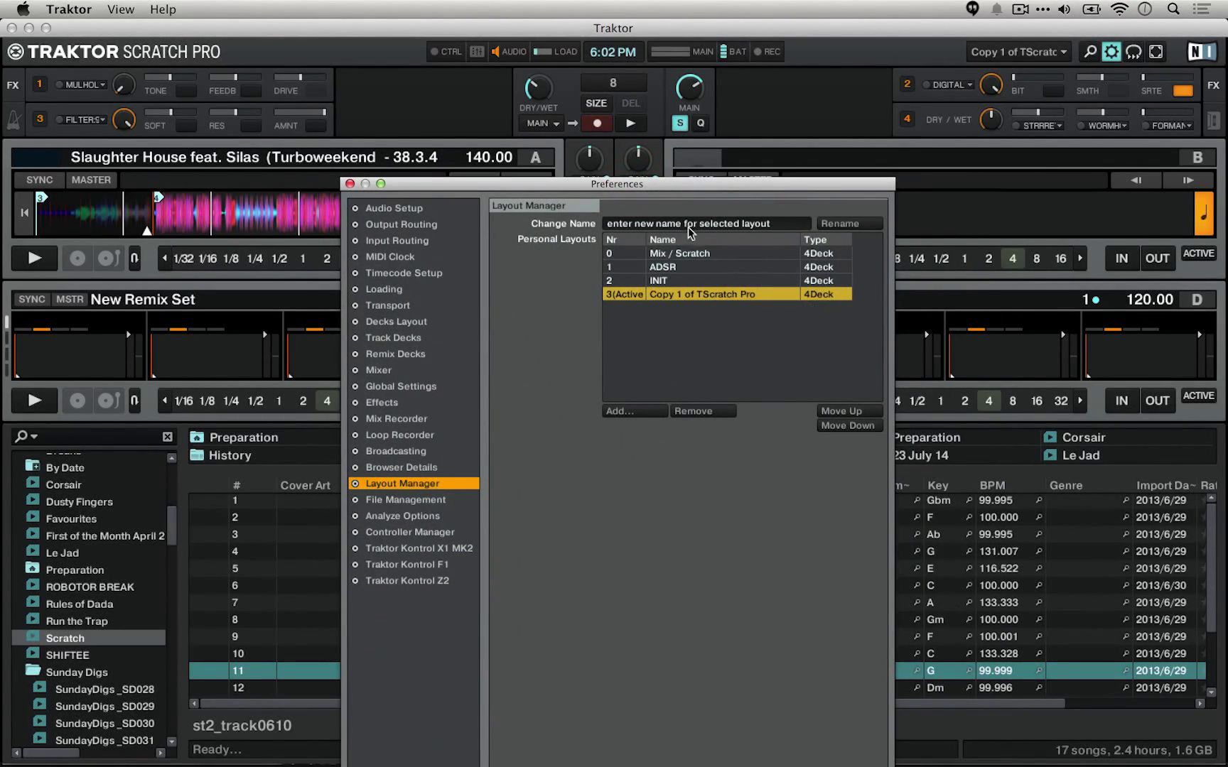
left_click(770, 414)
left_click(714, 412)
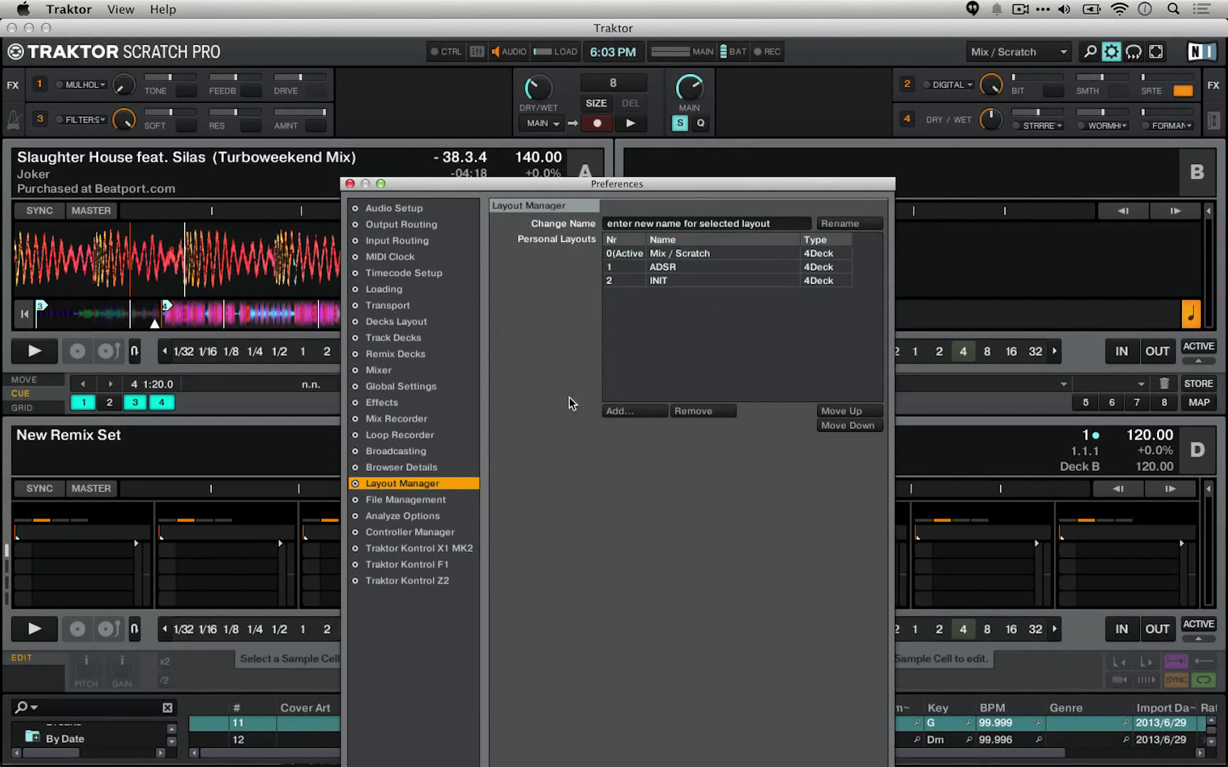
- Review the File Management options, then go to Analyze Options with BPM Range 78 - 155
left_click(417, 501)
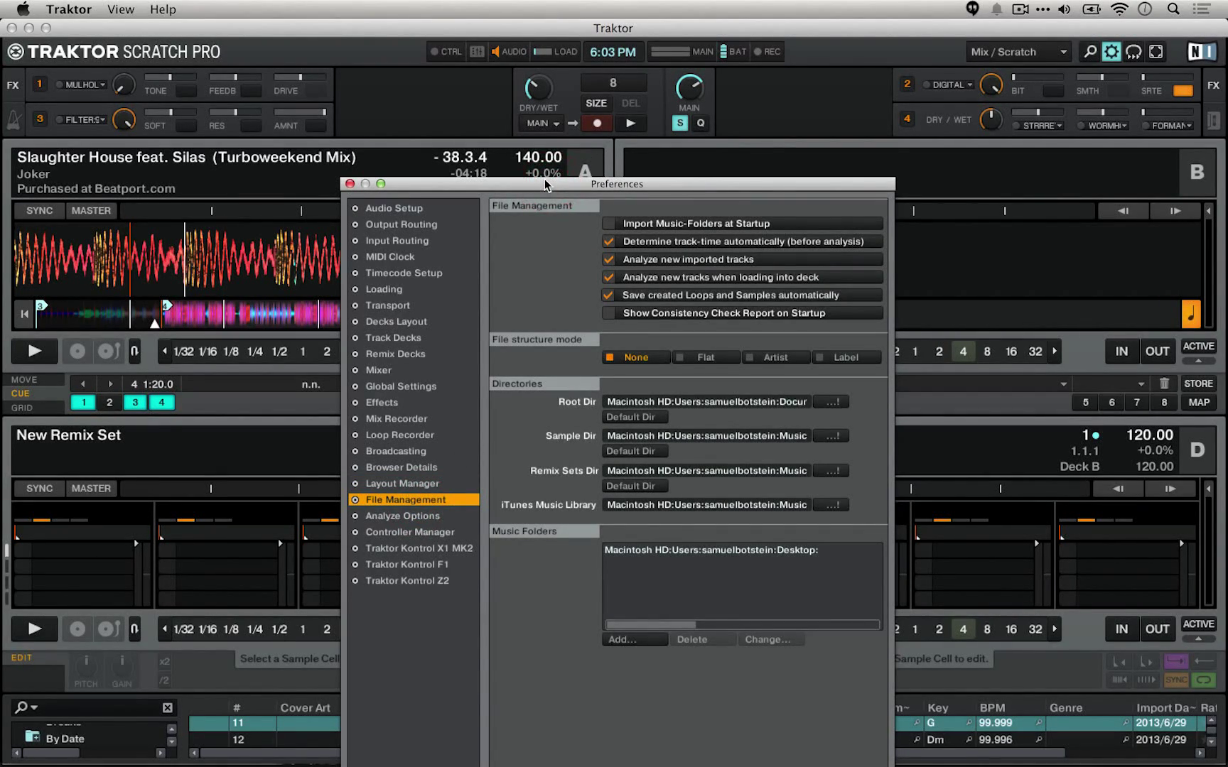
left_click_drag(545, 185, 439, 26)
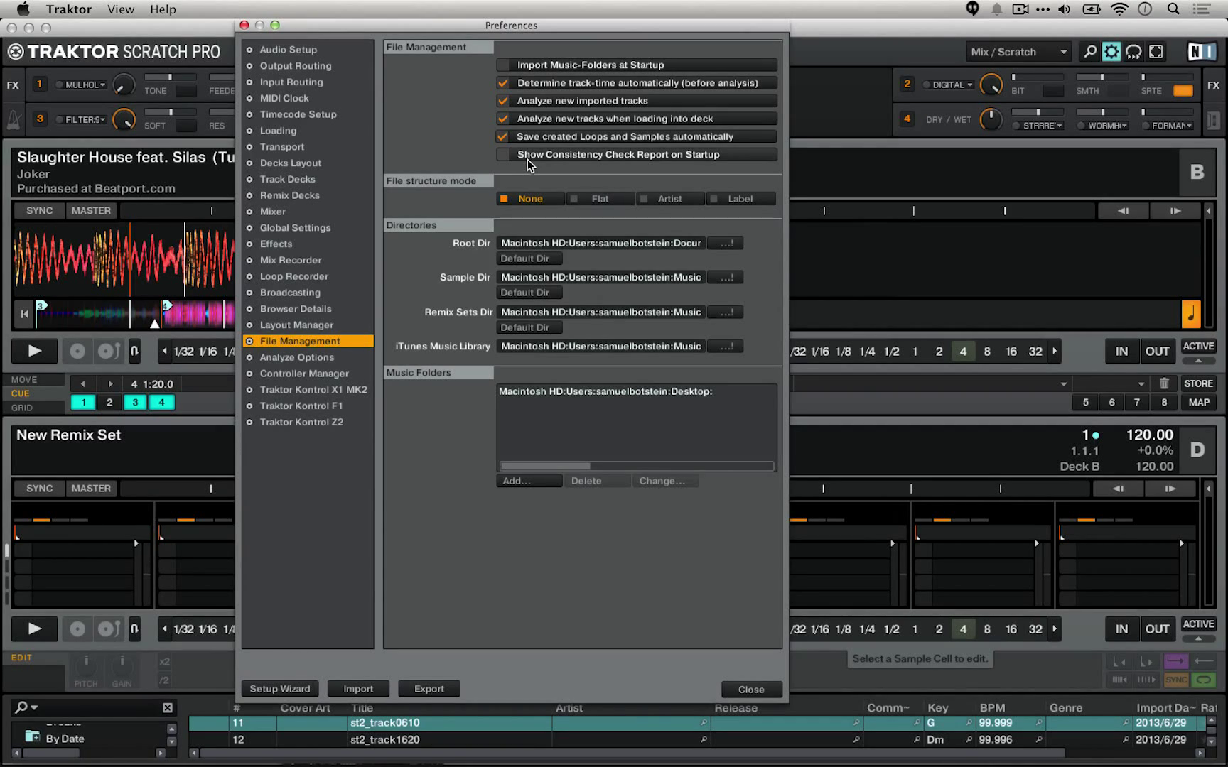
left_click(295, 360)
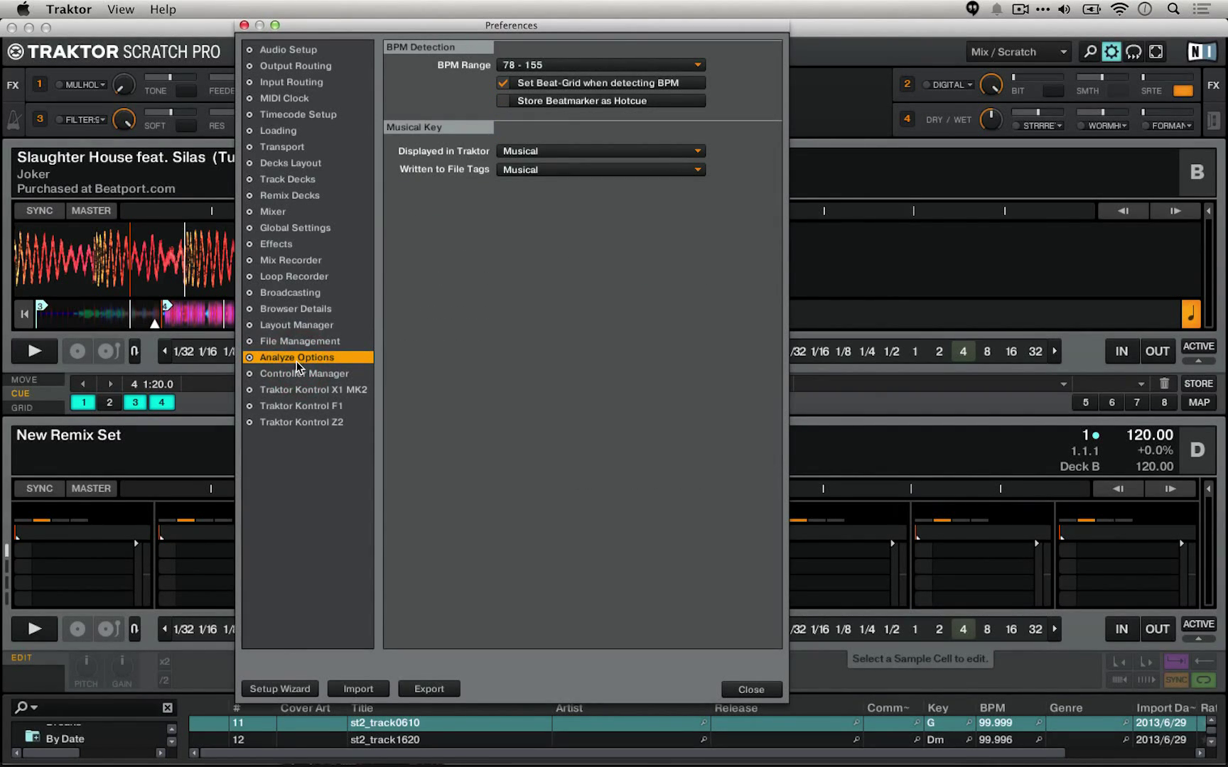
left_click_drag(603, 28, 704, 111)
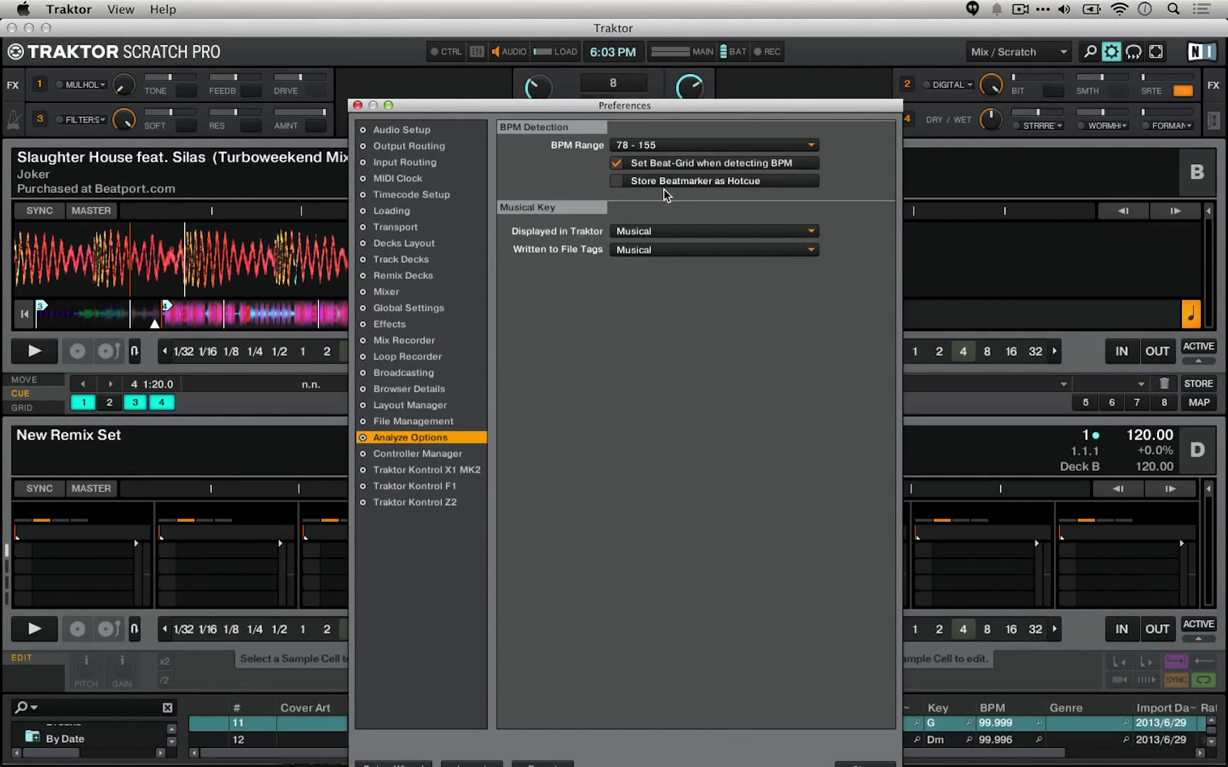
left_click(22, 407)
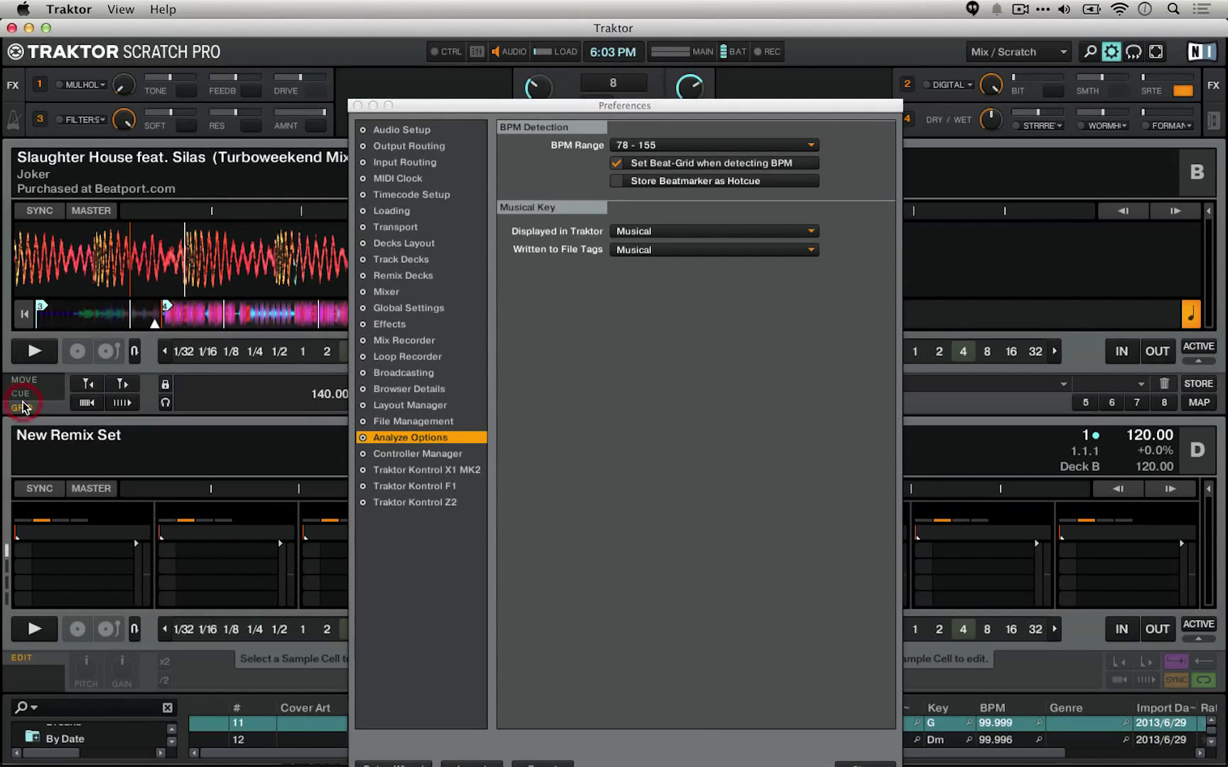
left_click(165, 384)
left_click(24, 395)
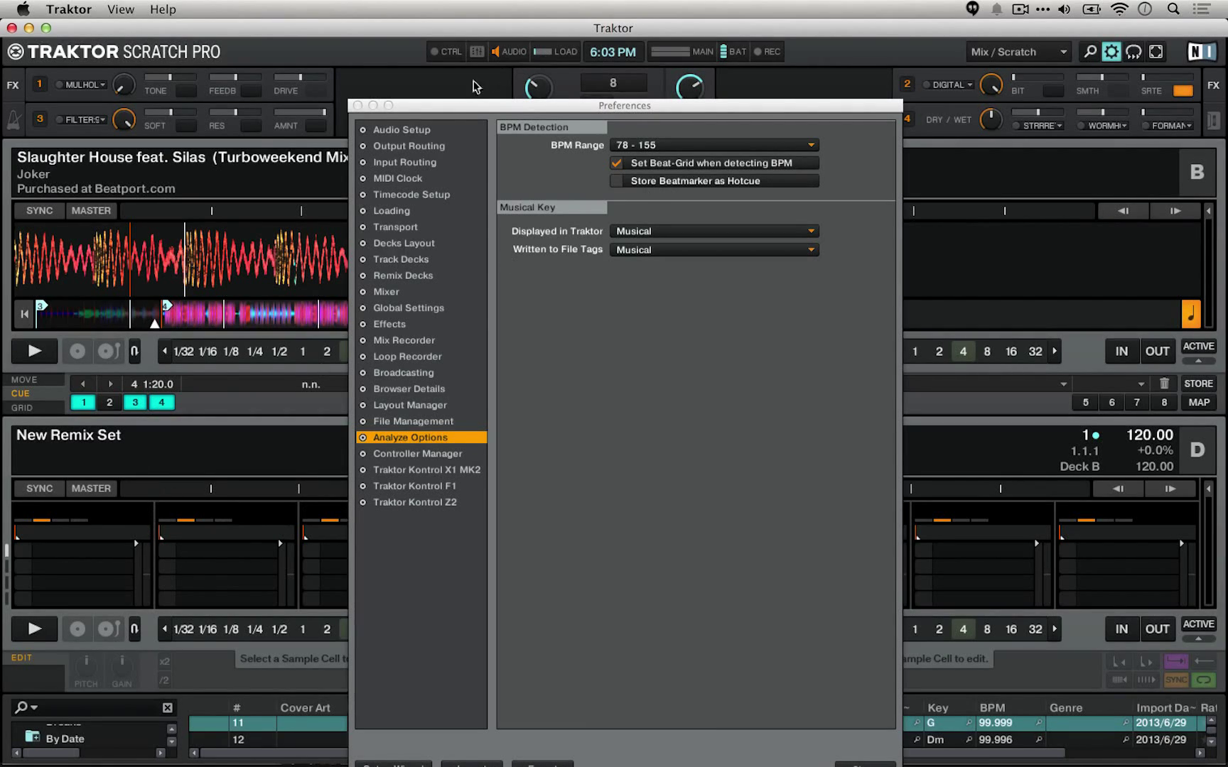
left_click(438, 117)
left_click_drag(767, 105, 633, 28)
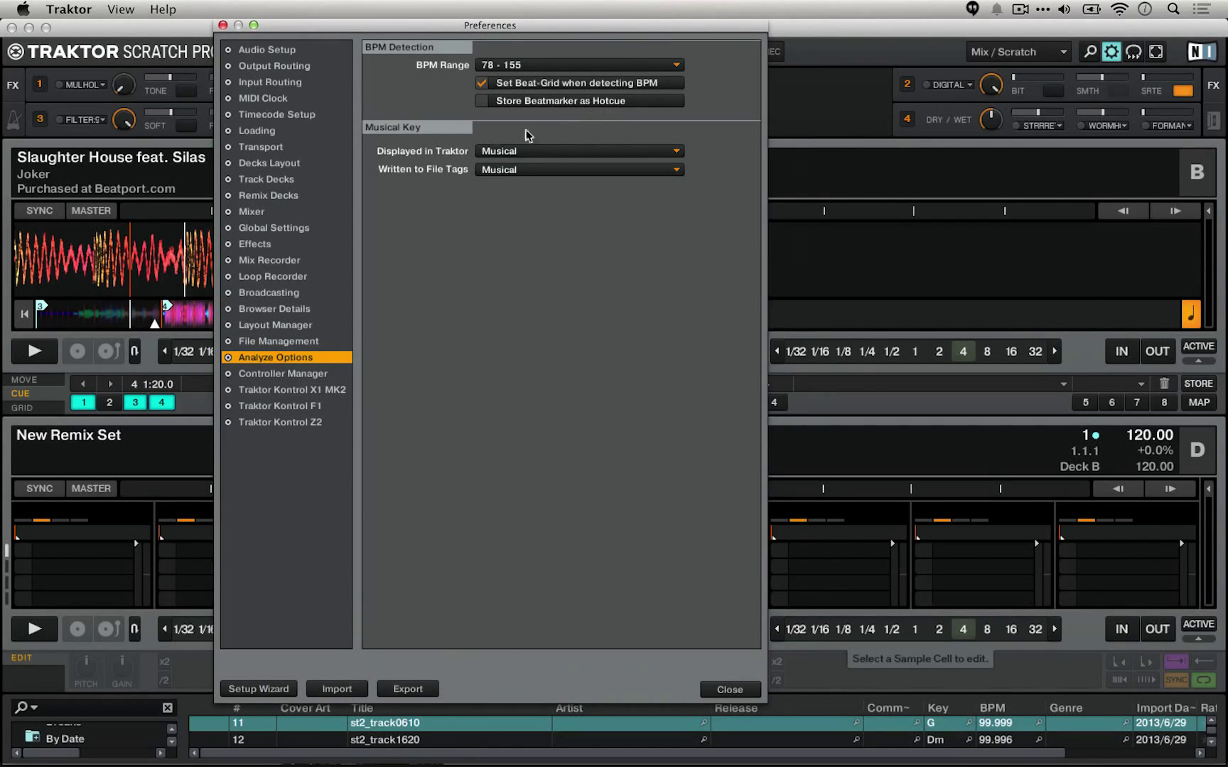
- Maximize the track browser, try Open Key display, and return to Musical for display and file tags
left_click(561, 150)
left_click(546, 149)
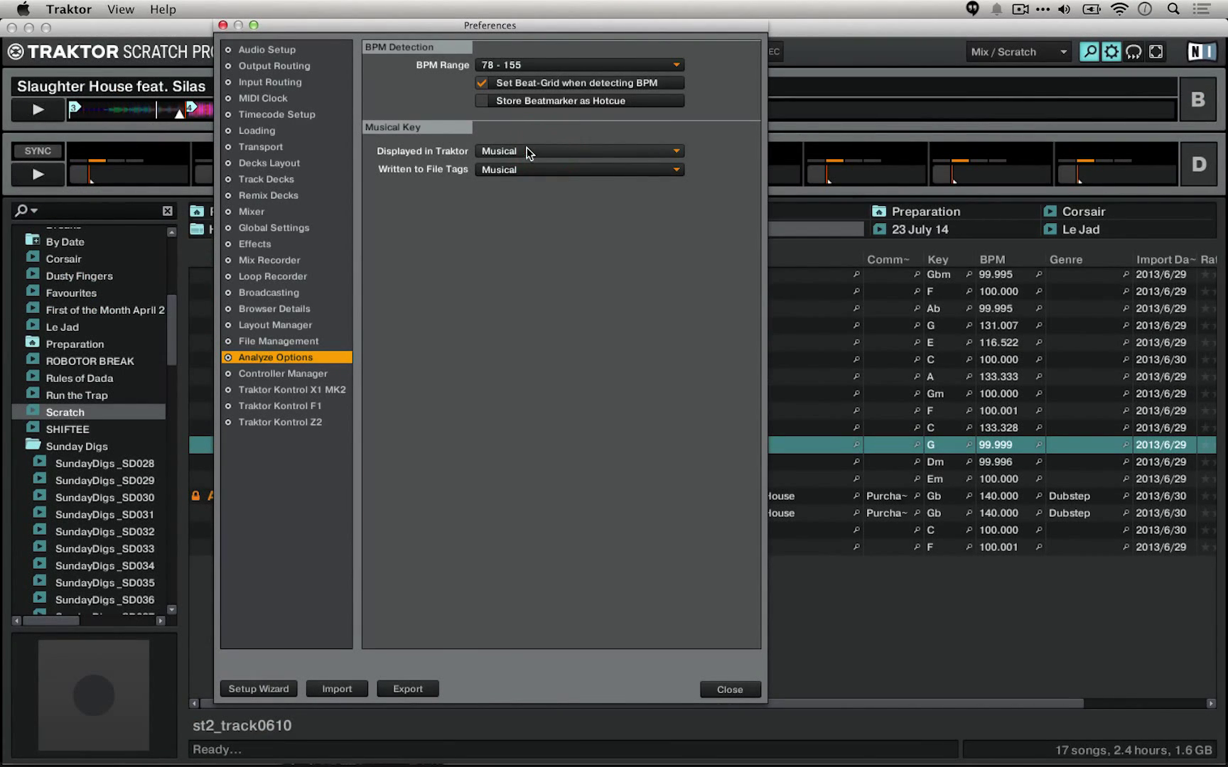
left_click(555, 150)
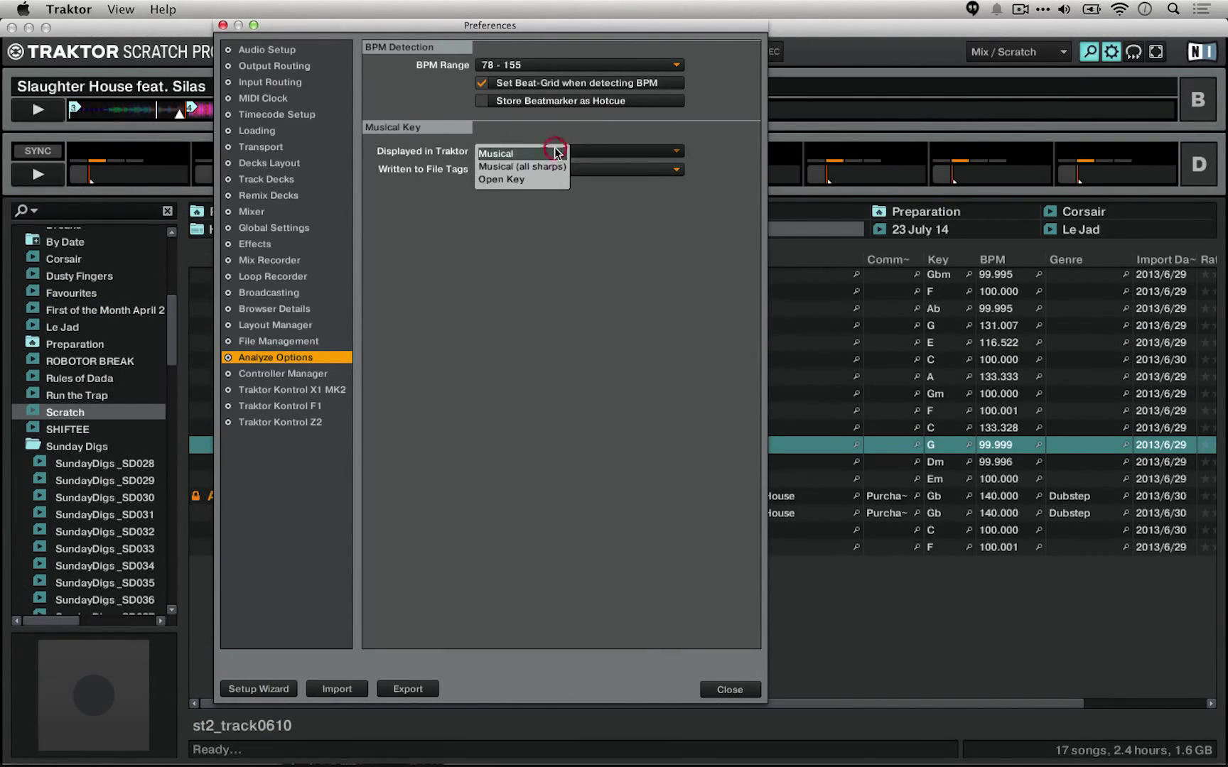
left_click(537, 181)
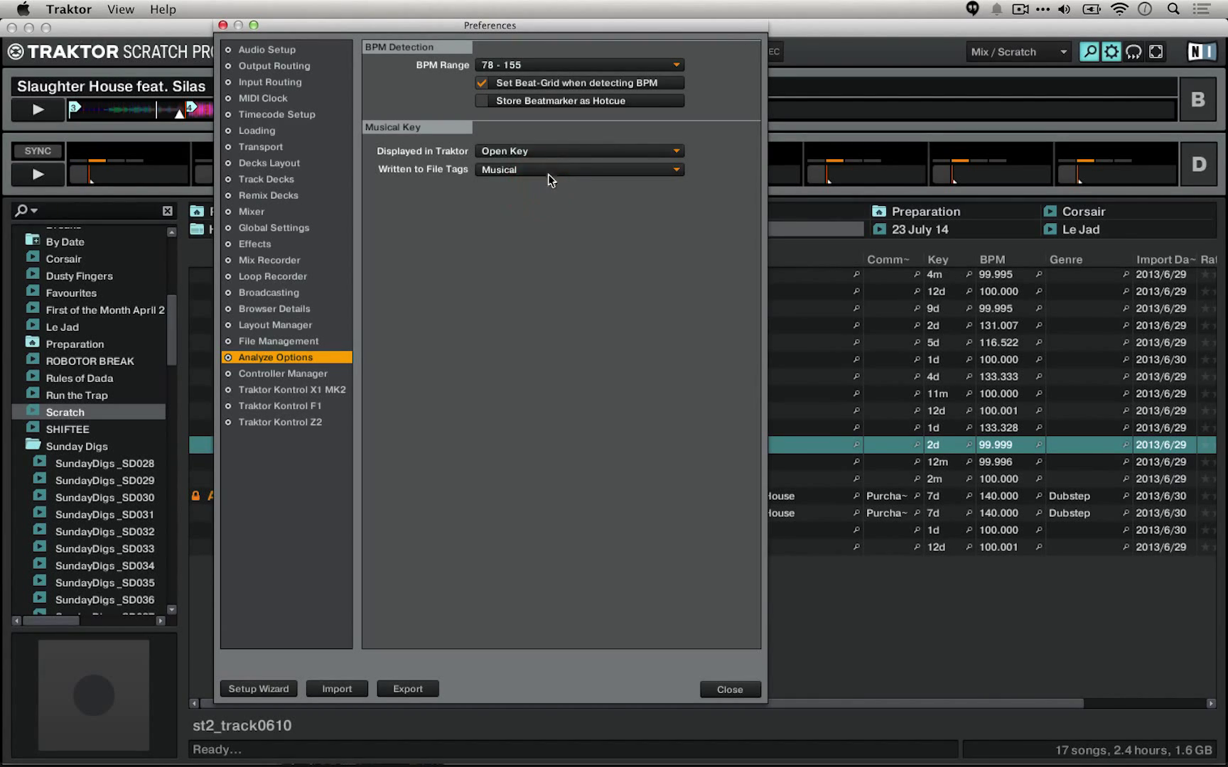
left_click(578, 156)
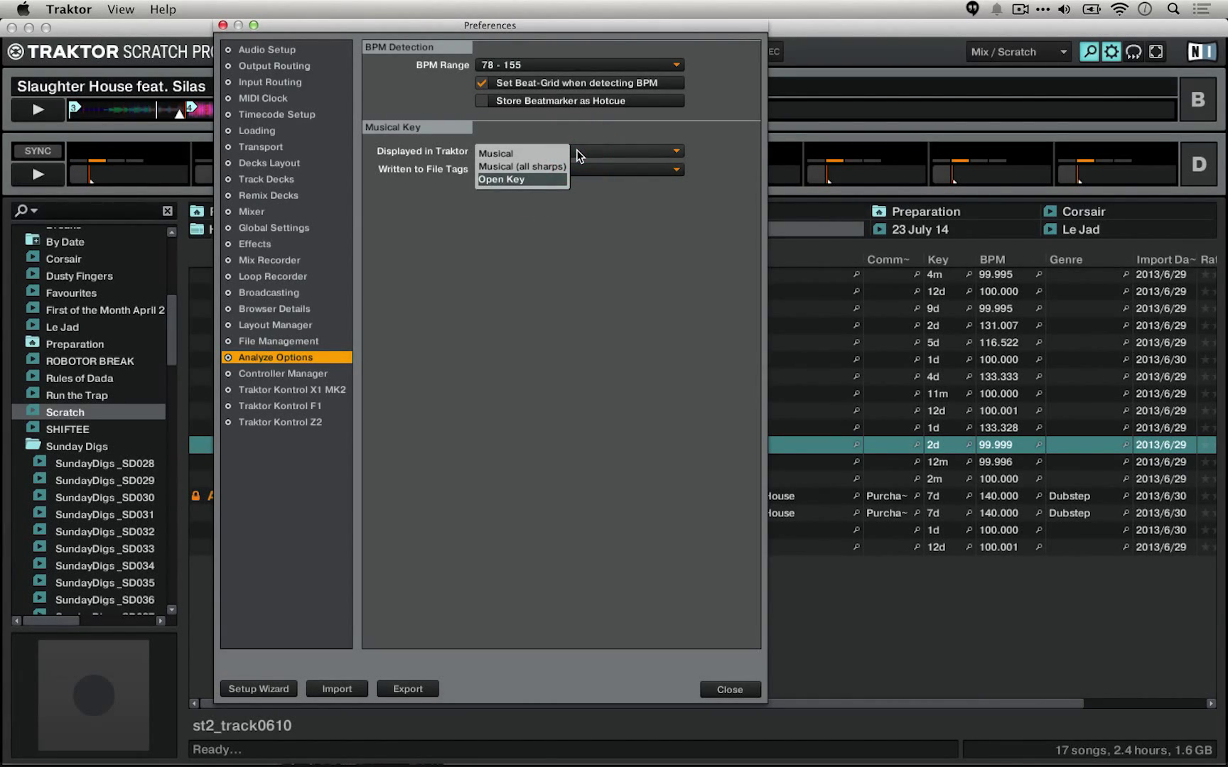
left_click(540, 153)
left_click(597, 170)
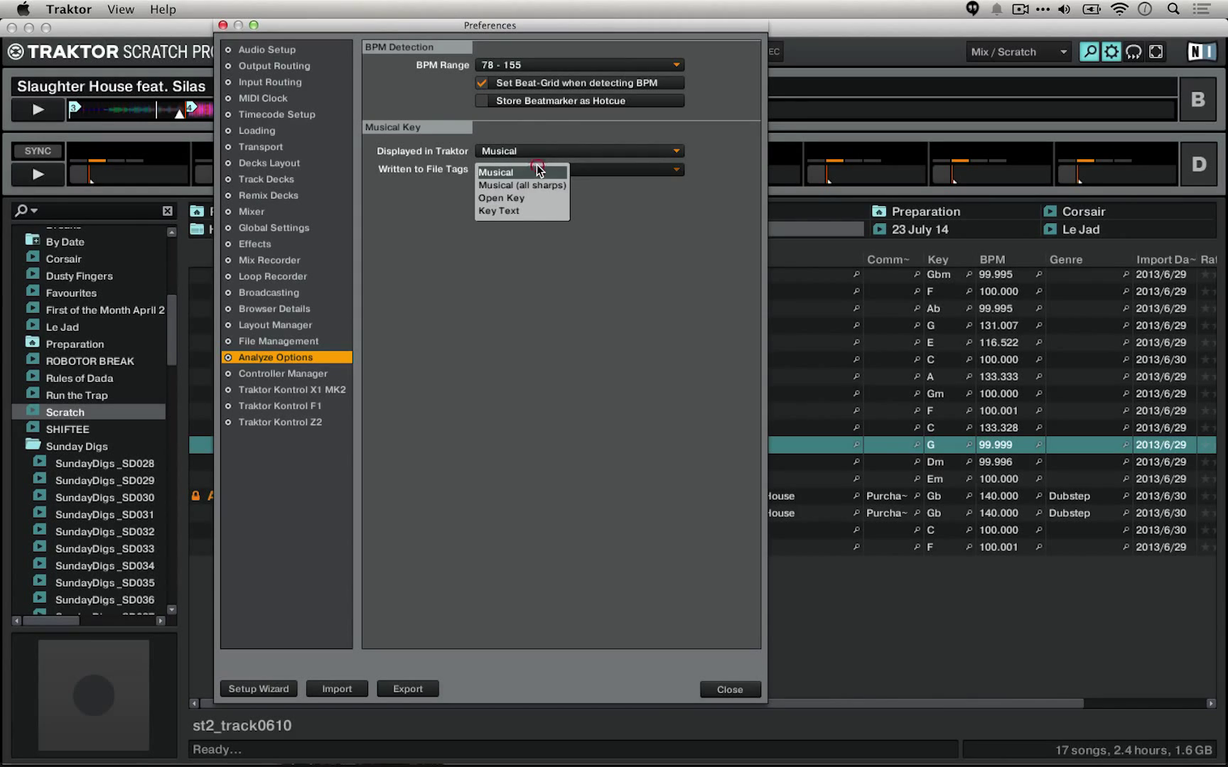
left_click(651, 186)
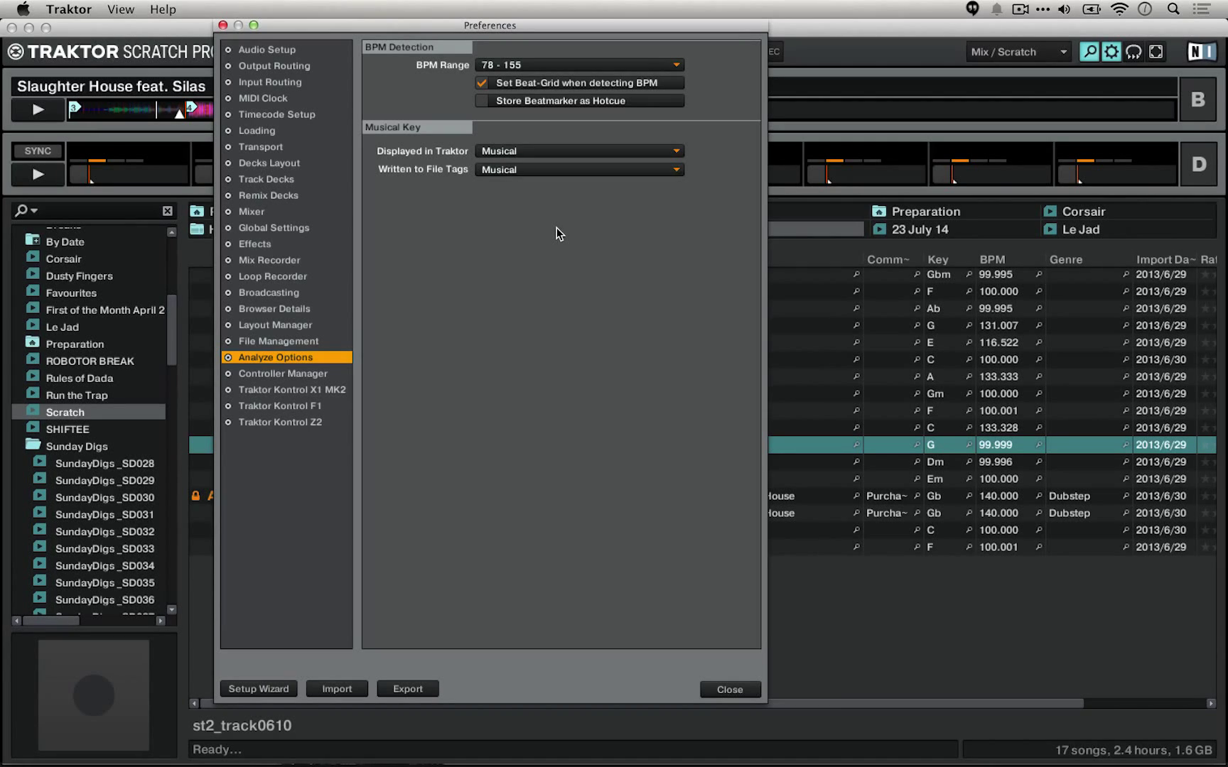
- Switch the key display to Open Key once more, then back to Musical
left_click(496, 150)
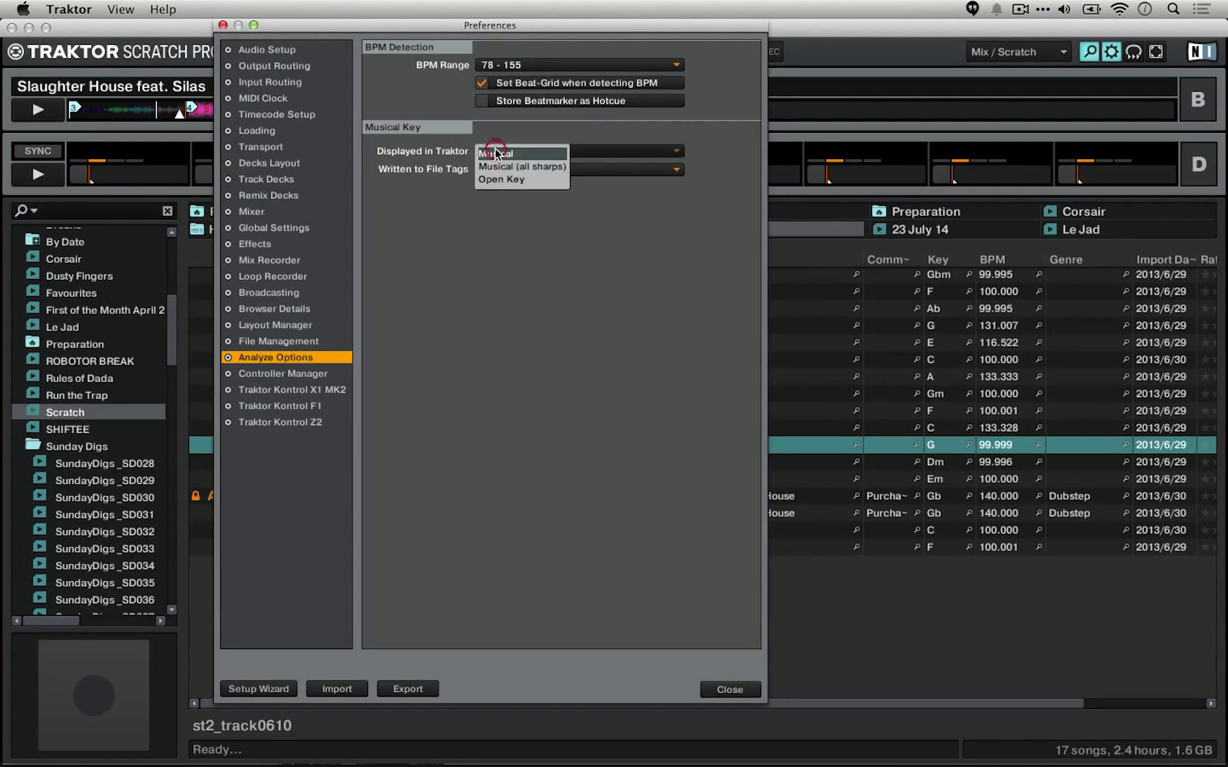
left_click(534, 177)
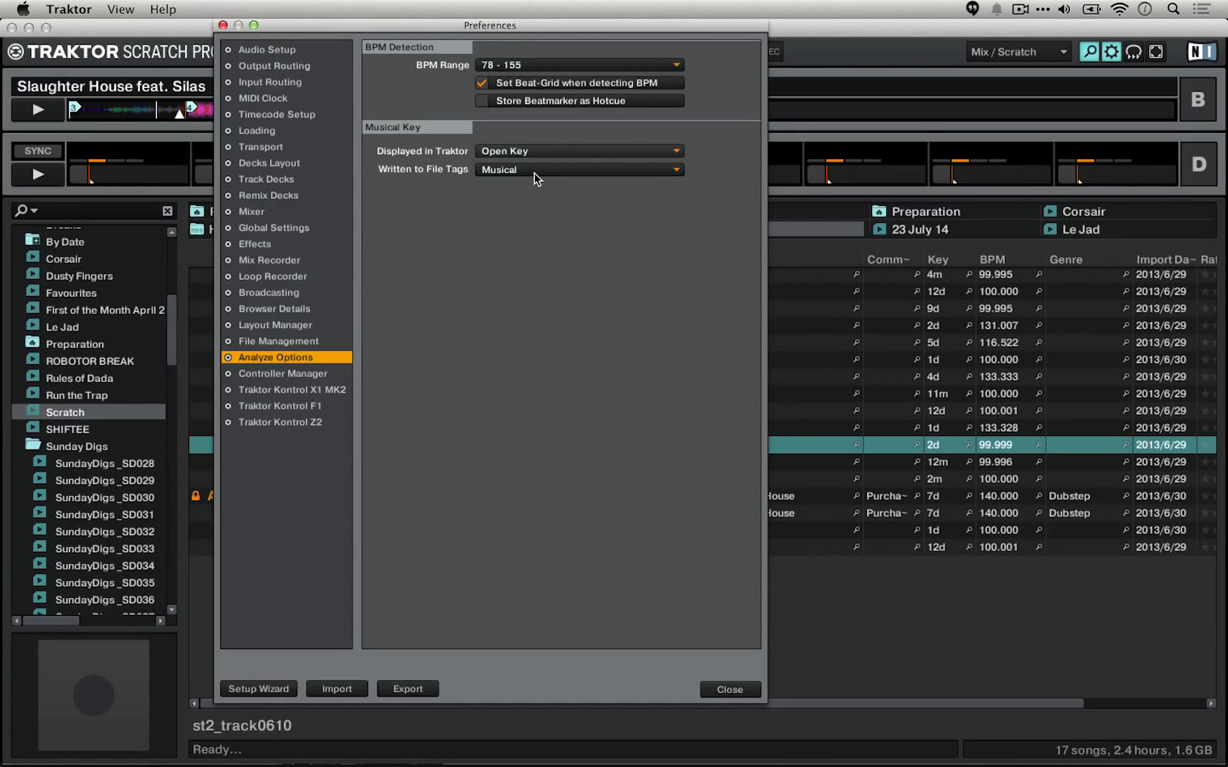
left_click(533, 151)
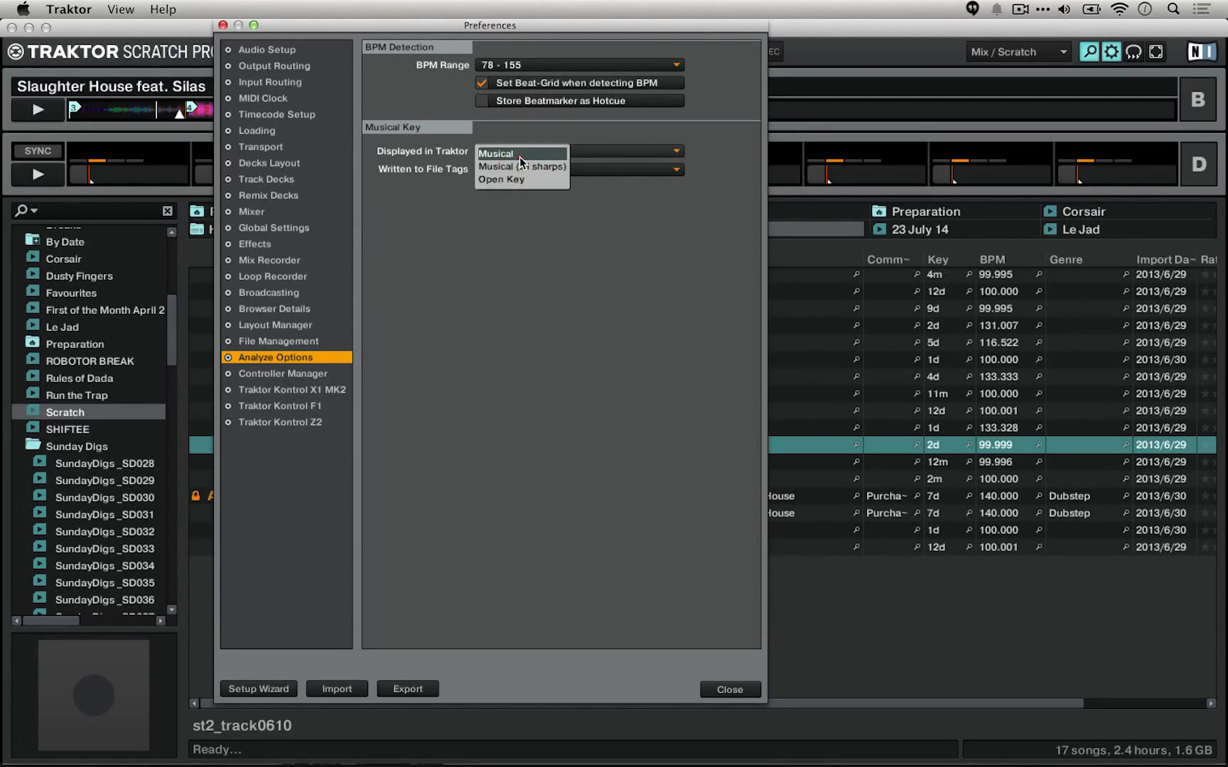
left_click(519, 156)
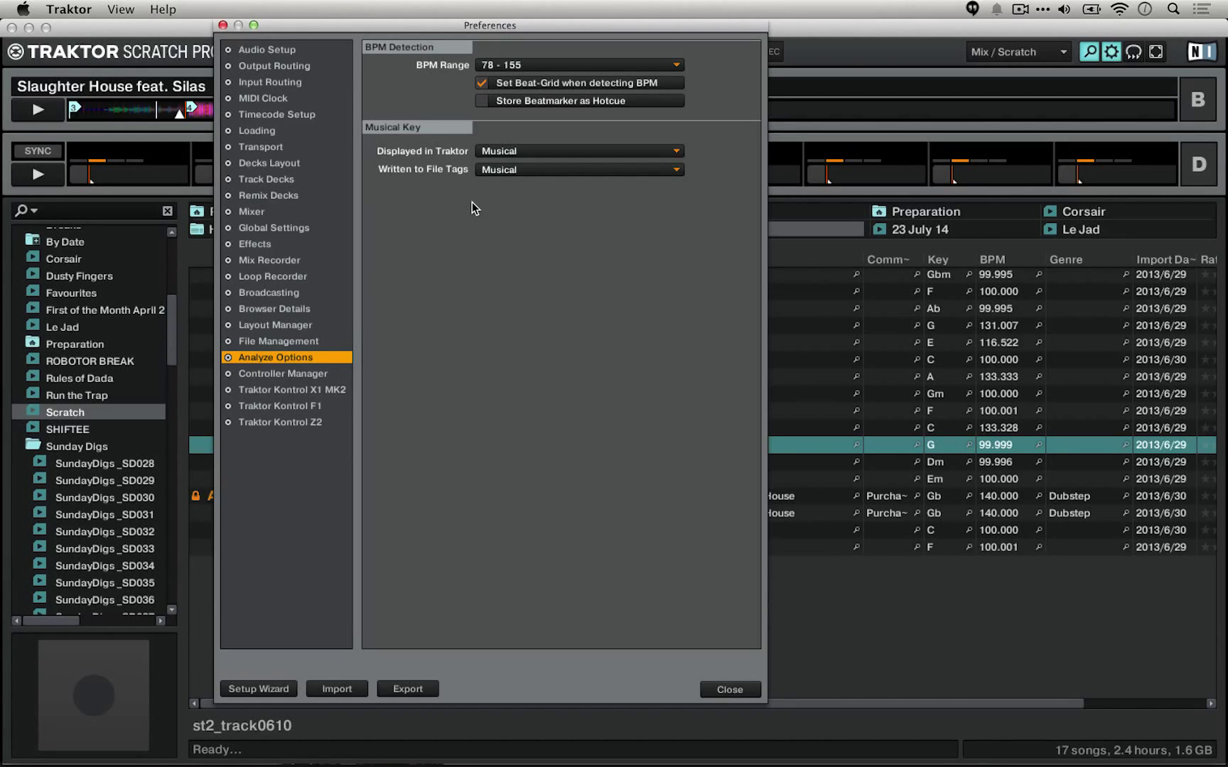
- Step through the Controller Manager, Kontrol X1 MK2, Kontrol F1 and Kontrol Z2 preference pages
left_click(291, 375)
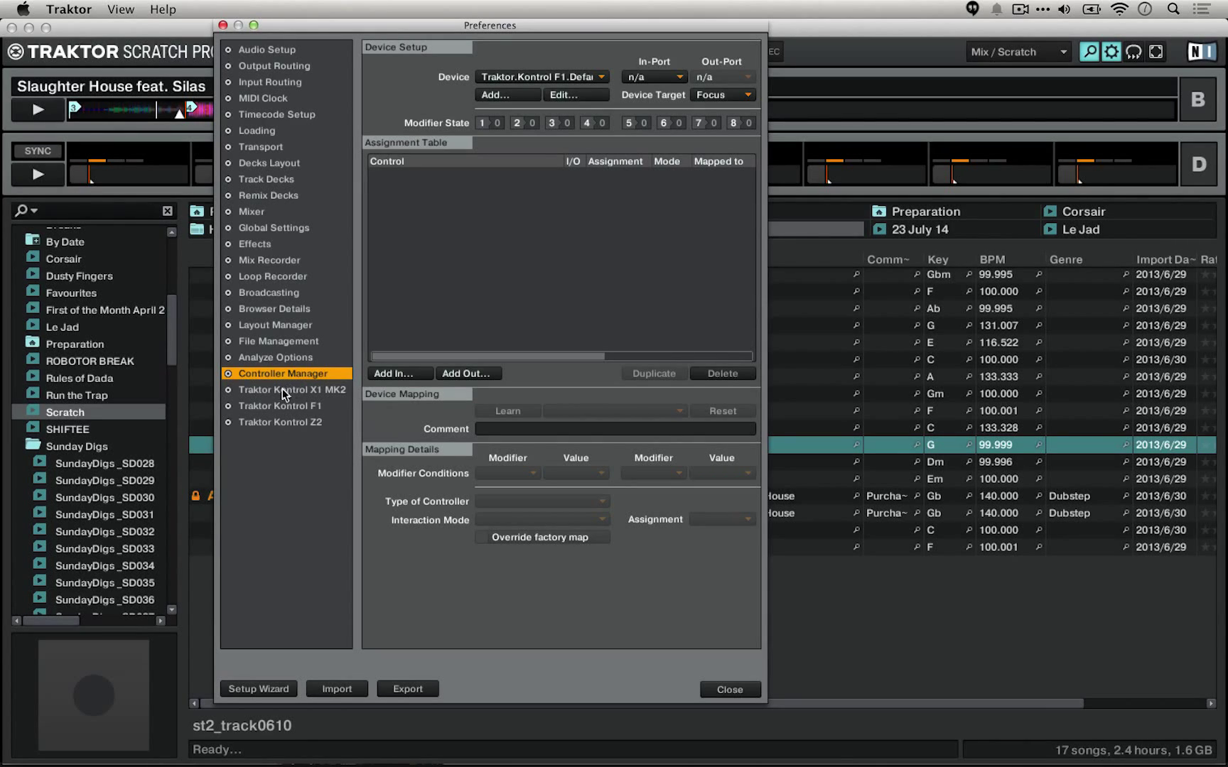
left_click(281, 390)
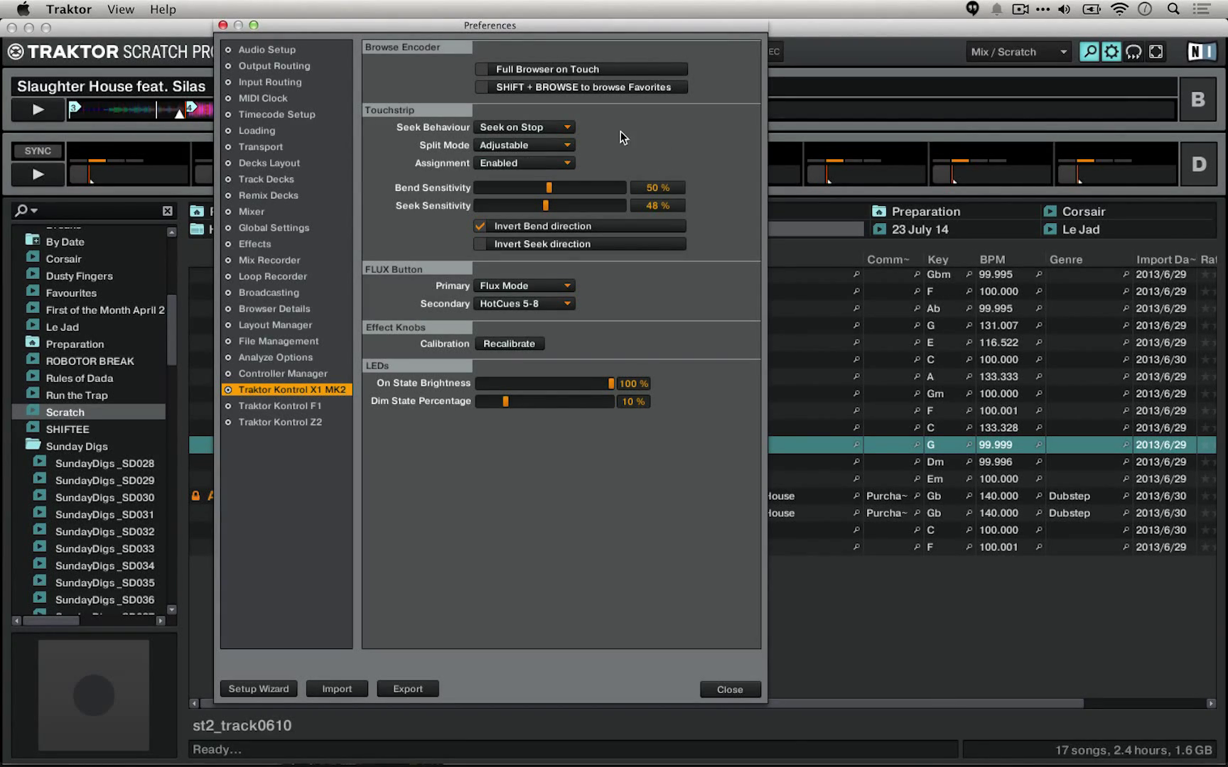
left_click(326, 406)
left_click(302, 422)
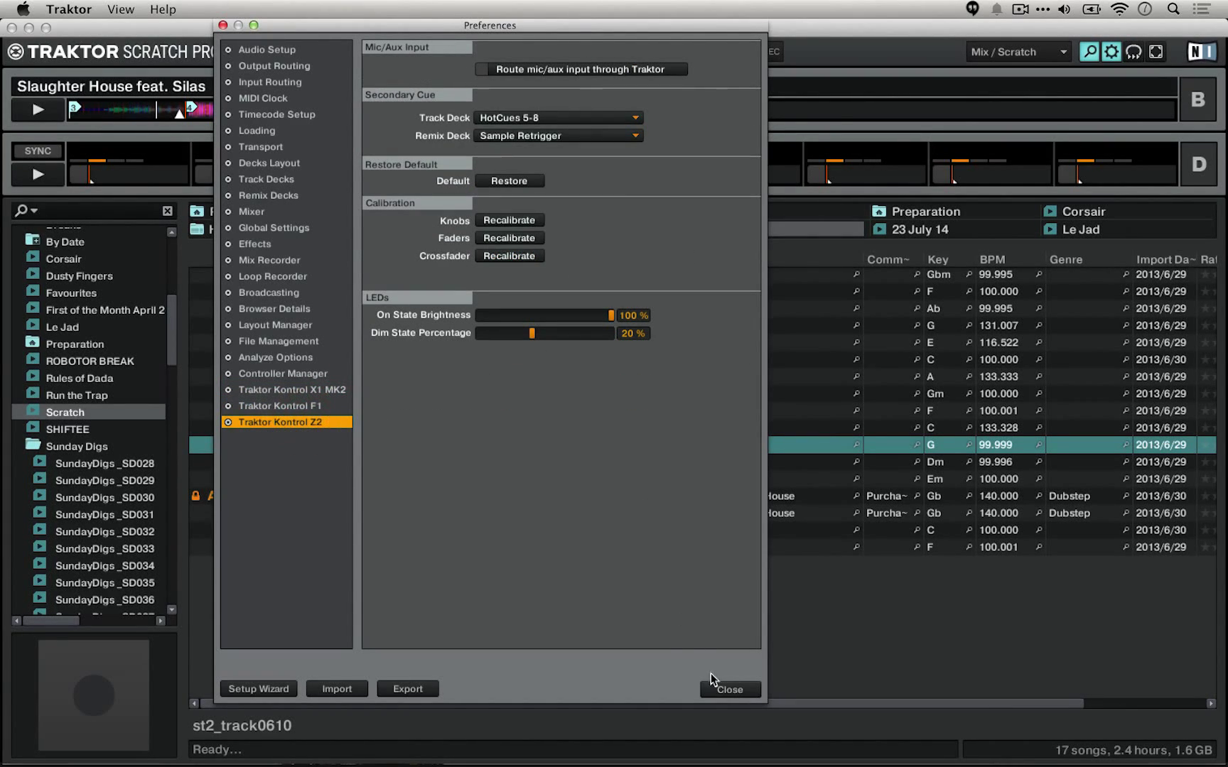
- Reposition the Preferences window and start a settings export from the File Management page
left_click_drag(303, 22, 387, 71)
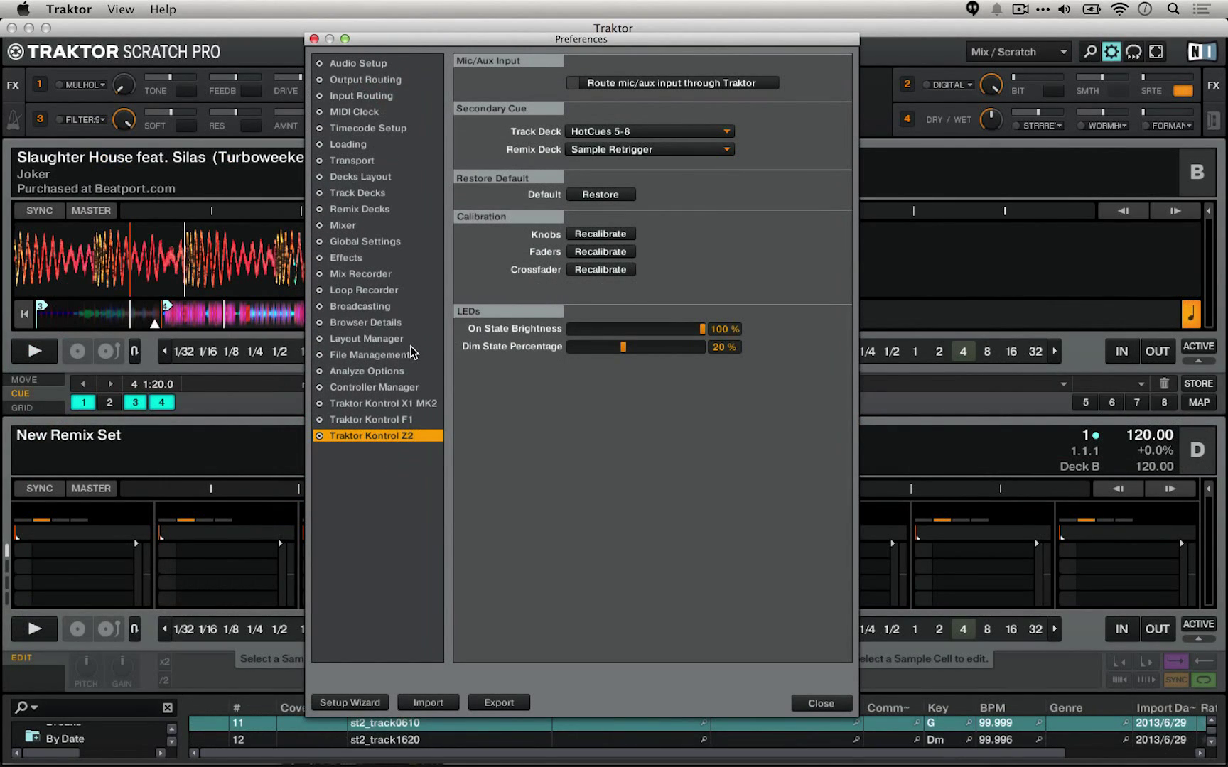
left_click(361, 354)
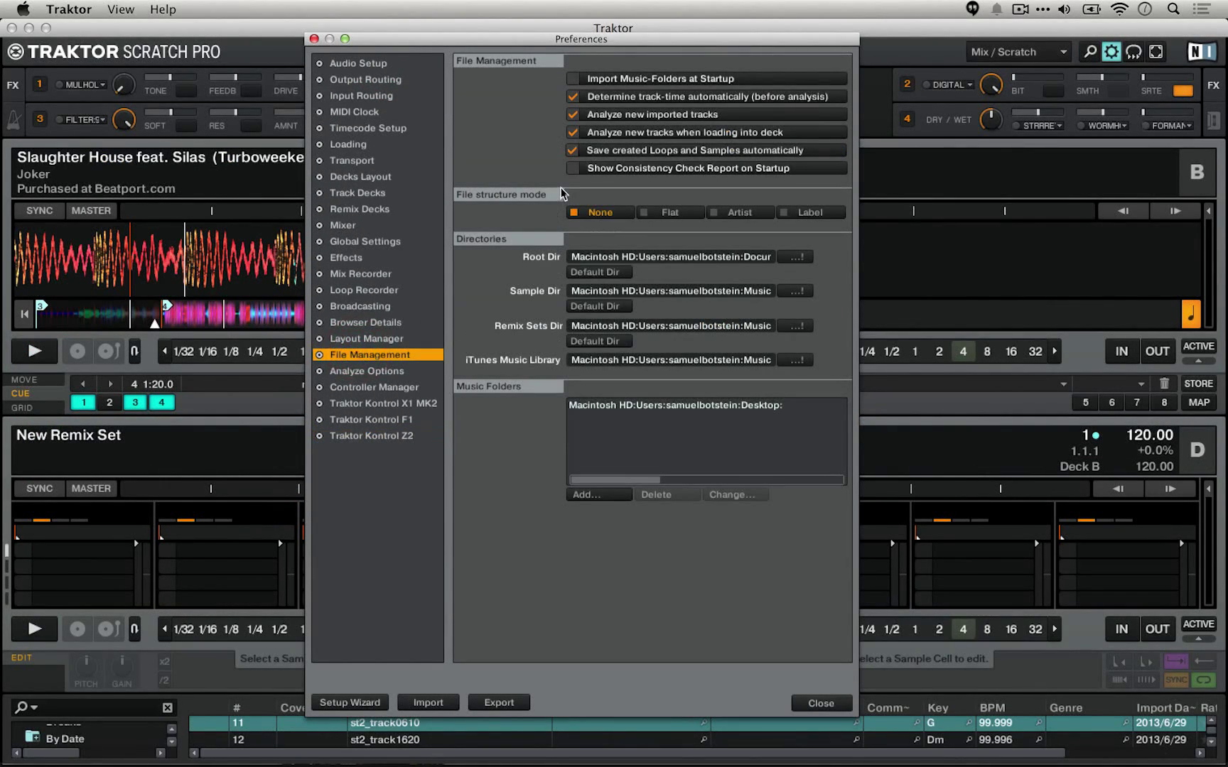
left_click(488, 702)
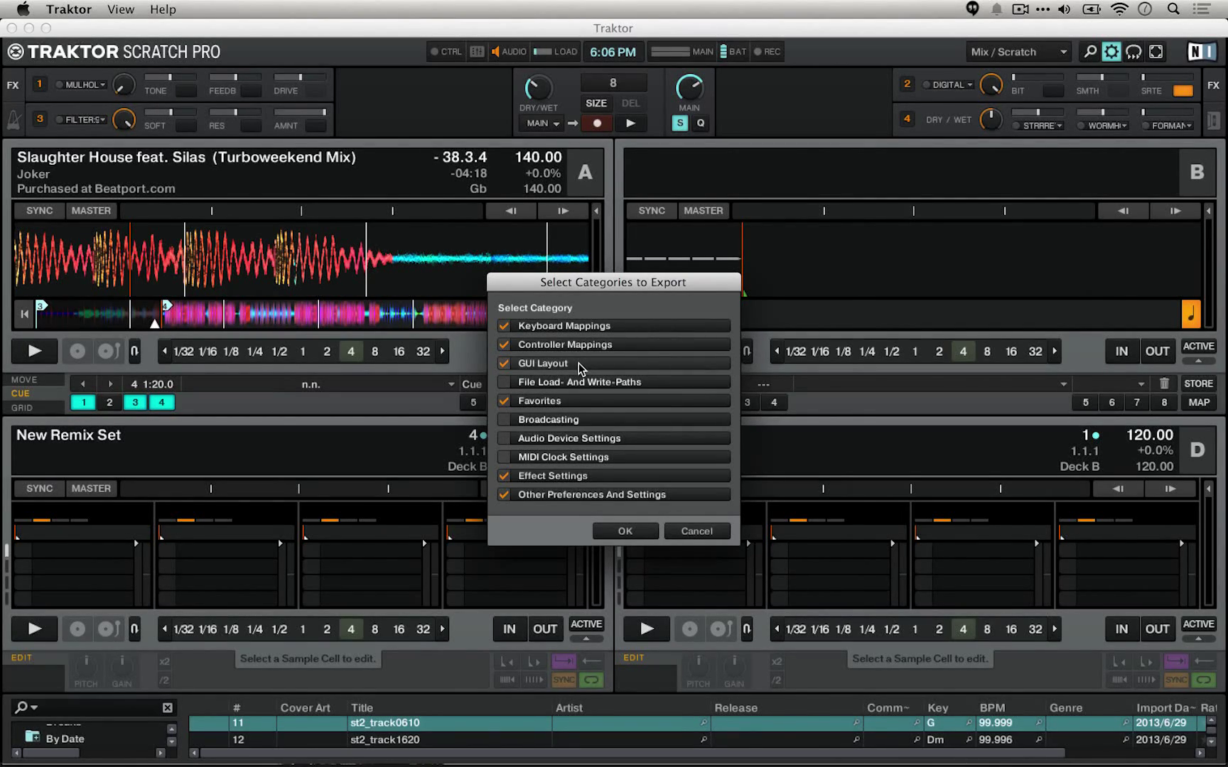
- Export only GUI Layout, excluding keyboard and controller mappings, favorites, effects and other settings, then close Preferences
left_click(538, 346)
left_click(544, 325)
left_click(537, 401)
left_click(535, 475)
left_click(535, 494)
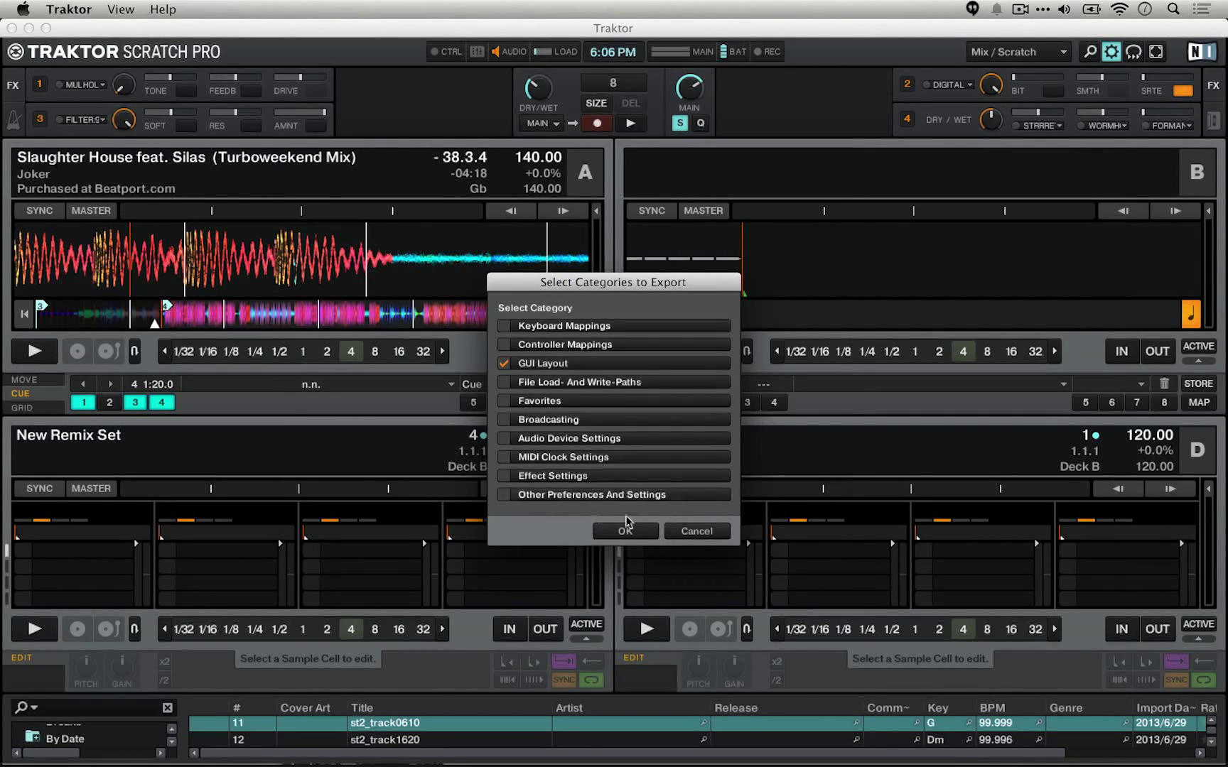
left_click(646, 530)
left_click(815, 699)
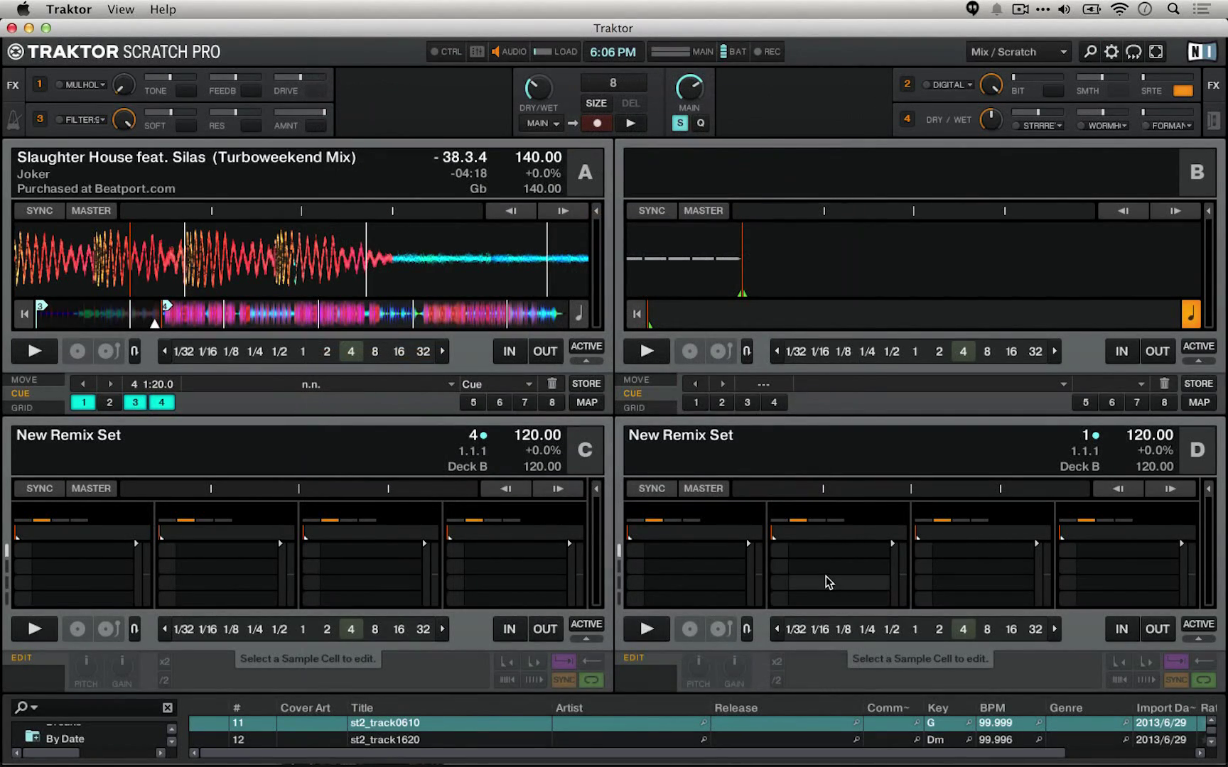